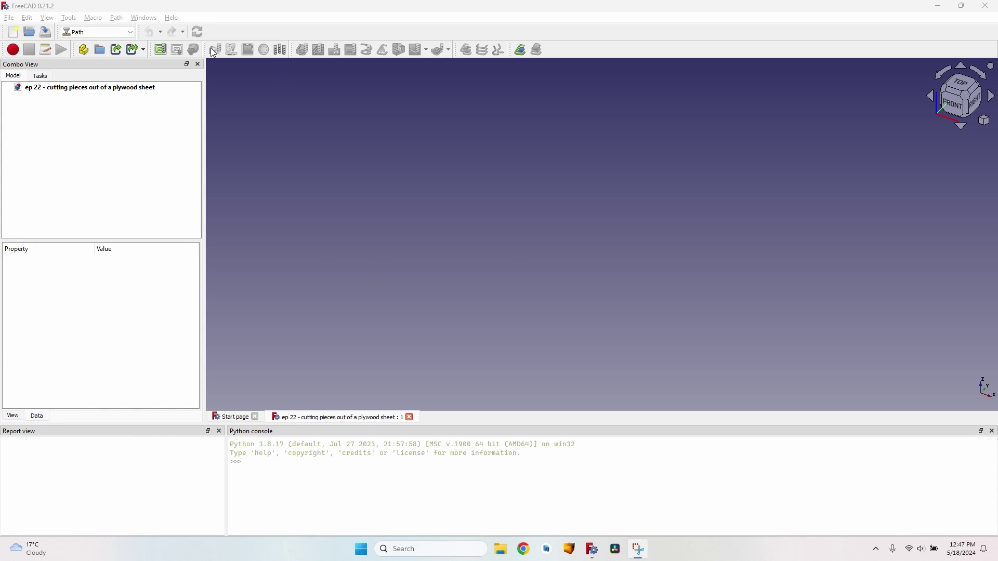
# Step: Switch to the Spreadsheet workbench and create a new spreadsheet in the plywood-cutting document
pyautogui.click(104, 32)
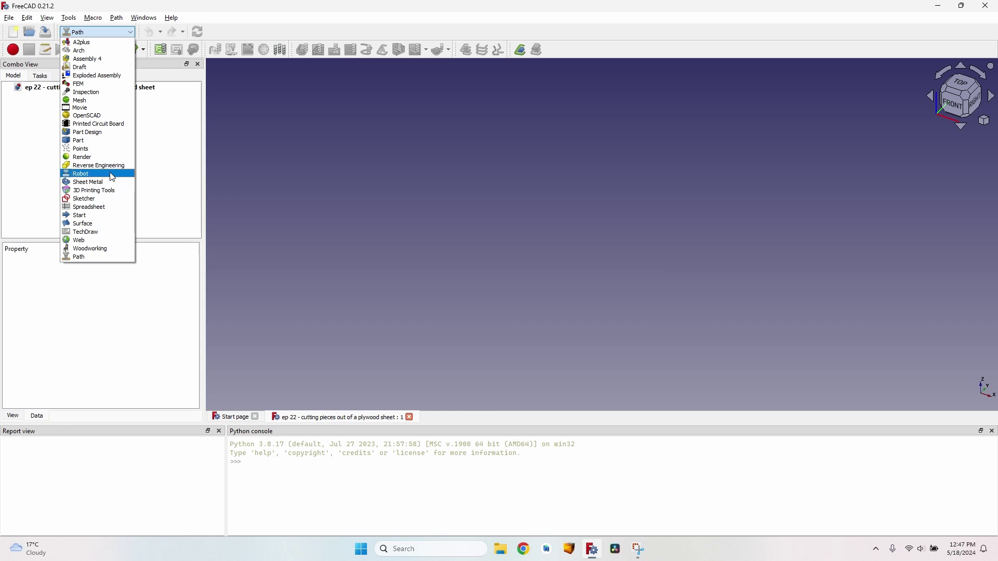
pyautogui.click(89, 207)
pyautogui.click(83, 49)
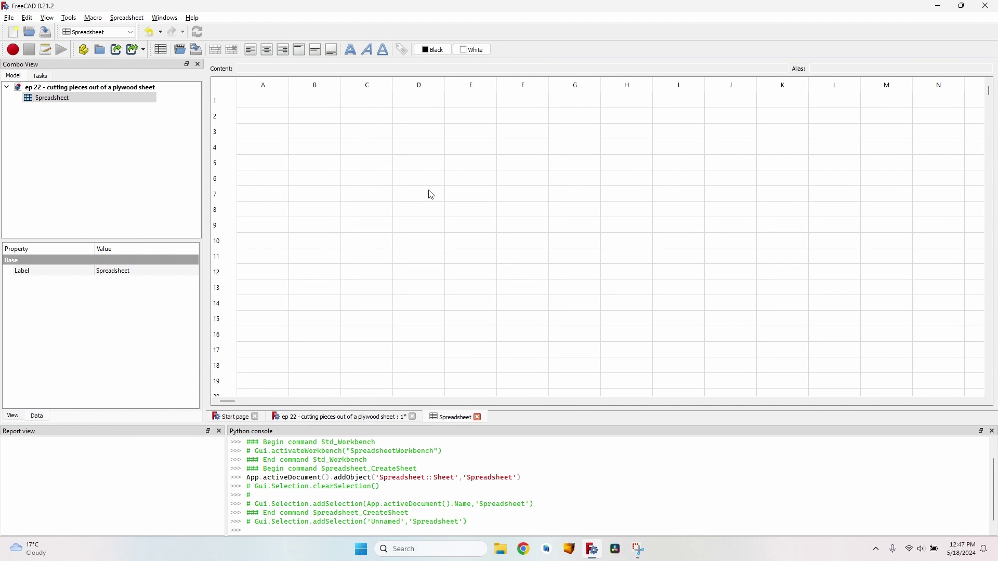
# Step: Label cells C5 to C7 "Board length", "Board width" and "Board thickness", and cell C9 "Cutter diameter"
pyautogui.click(367, 167)
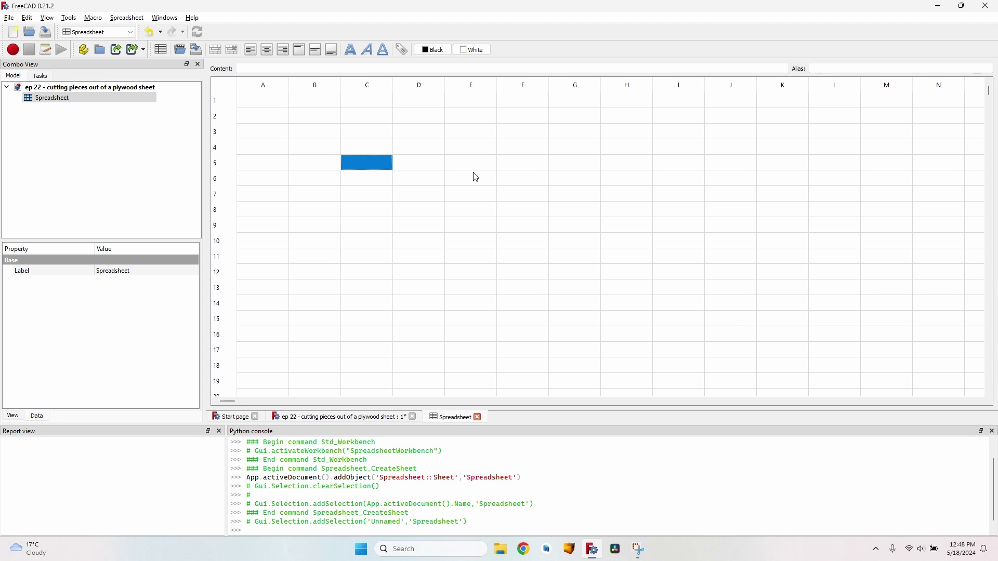
pyautogui.write('Board length')
pyautogui.press('Return')
pyautogui.write('Board width')
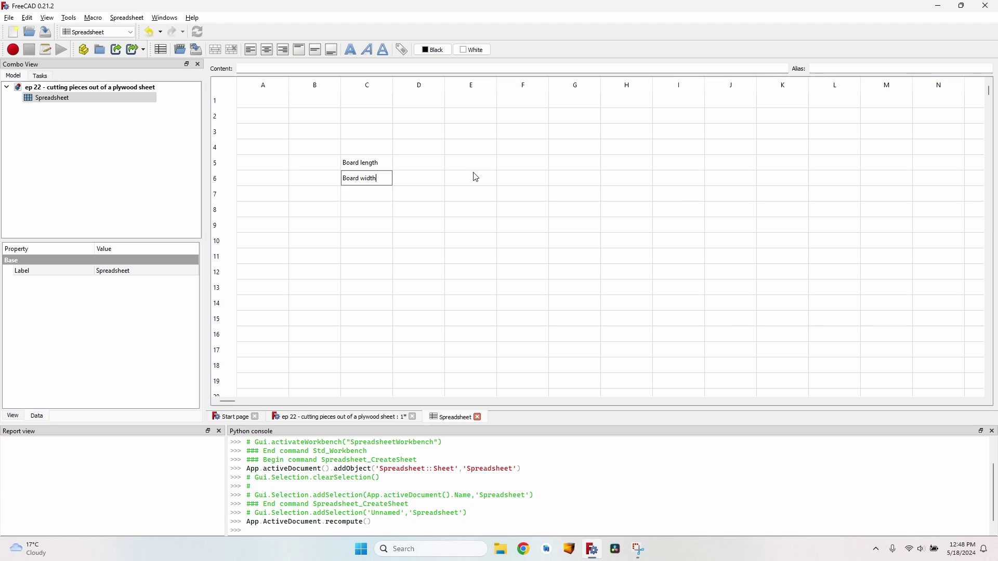
pyautogui.press('Return')
pyautogui.write('Board thickness')
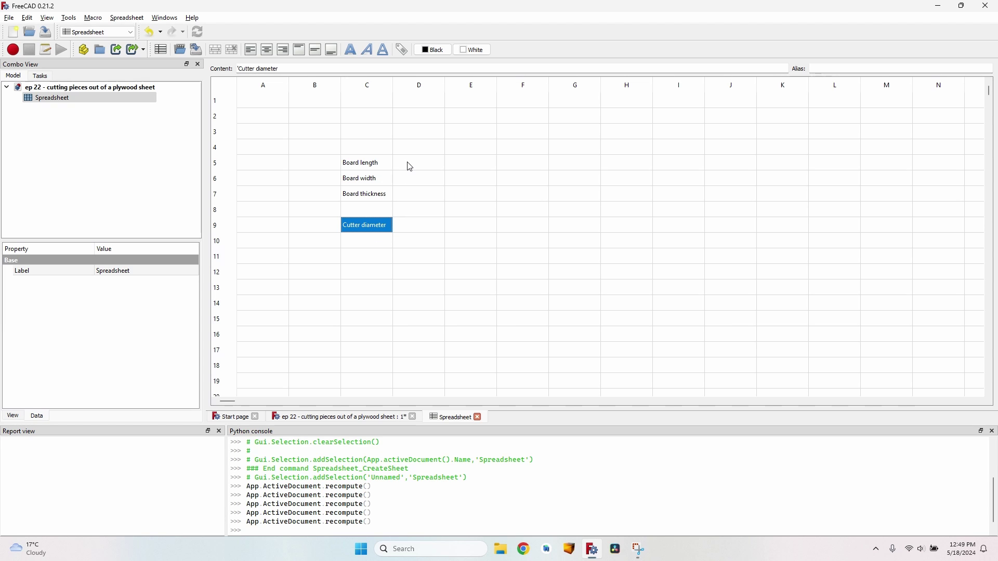
# Step: Enter 2500 for board length, 1250 for board width, 18 for board thickness and 6 for cutter diameter in column D
pyautogui.click(420, 158)
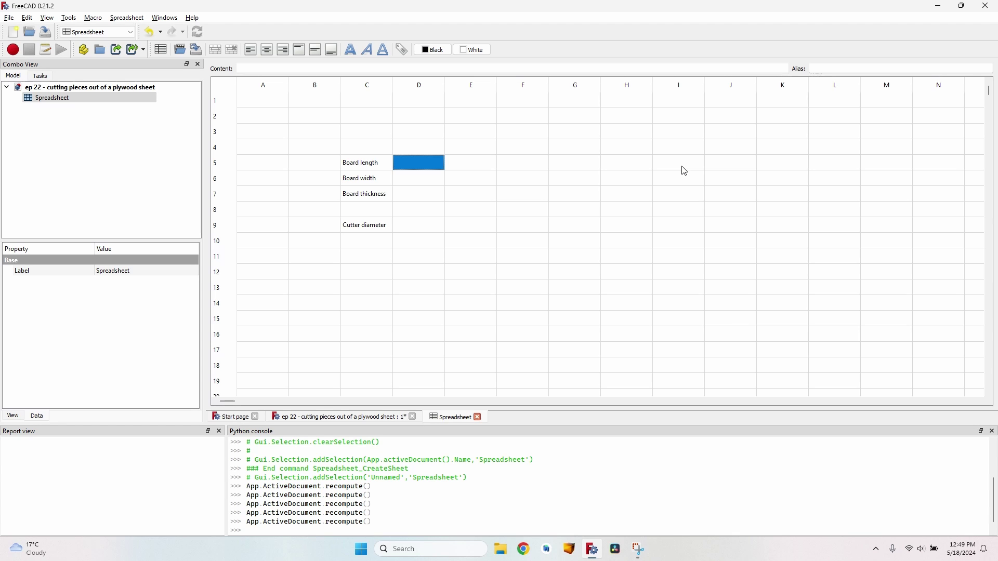
pyautogui.write('2500')
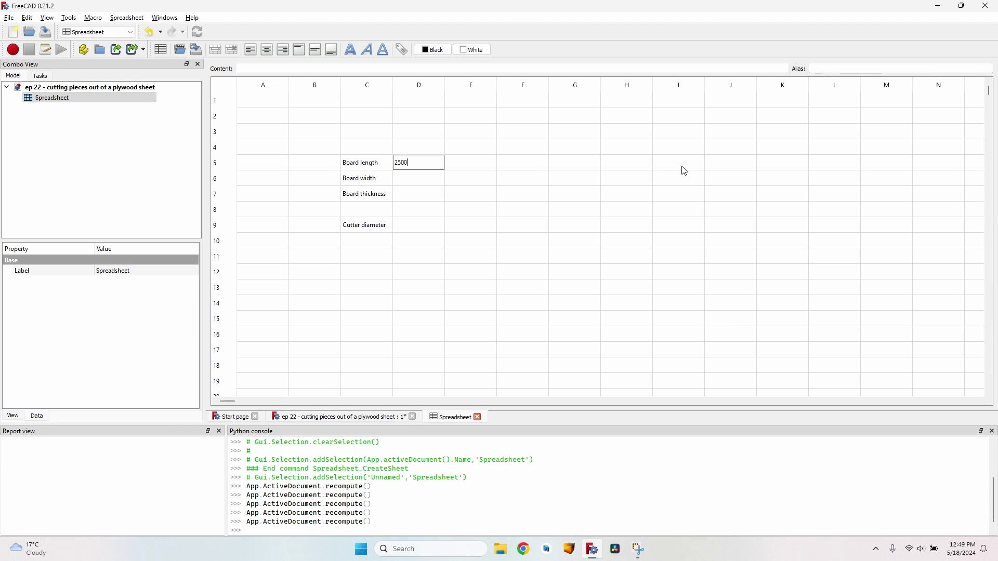
pyautogui.press('Return')
pyautogui.write('12')
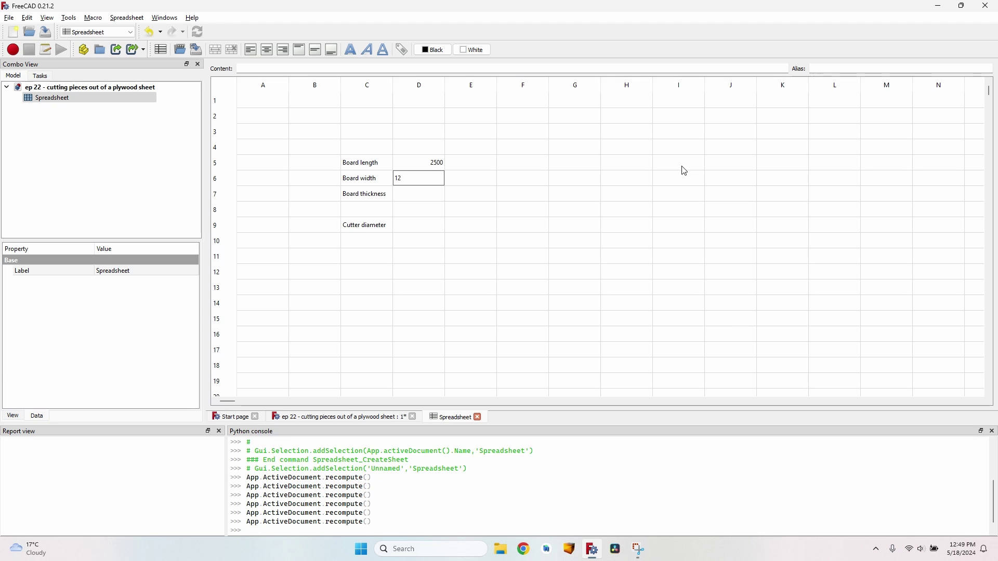
pyautogui.write('50')
pyautogui.press('Return')
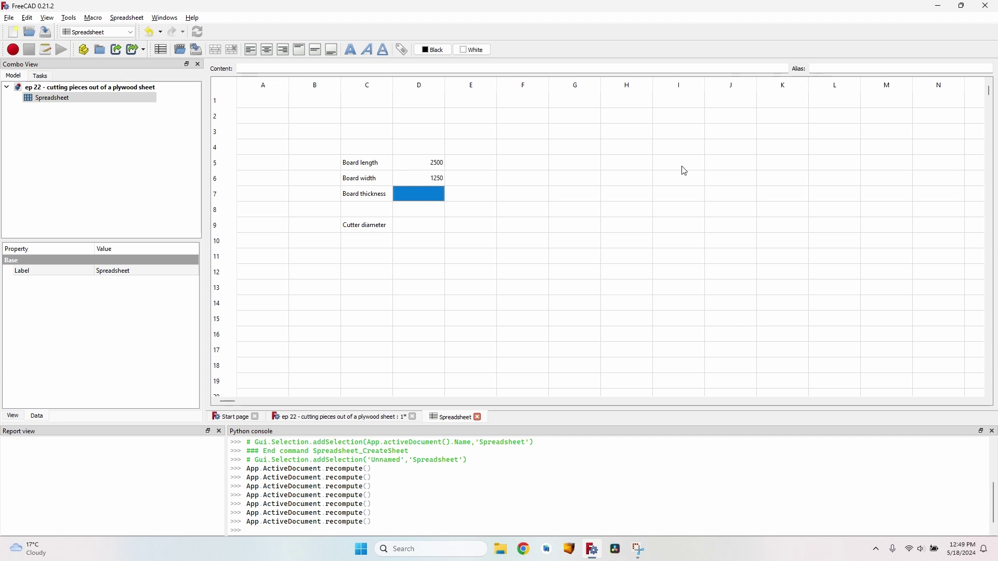
pyautogui.write('18')
pyautogui.press('Return')
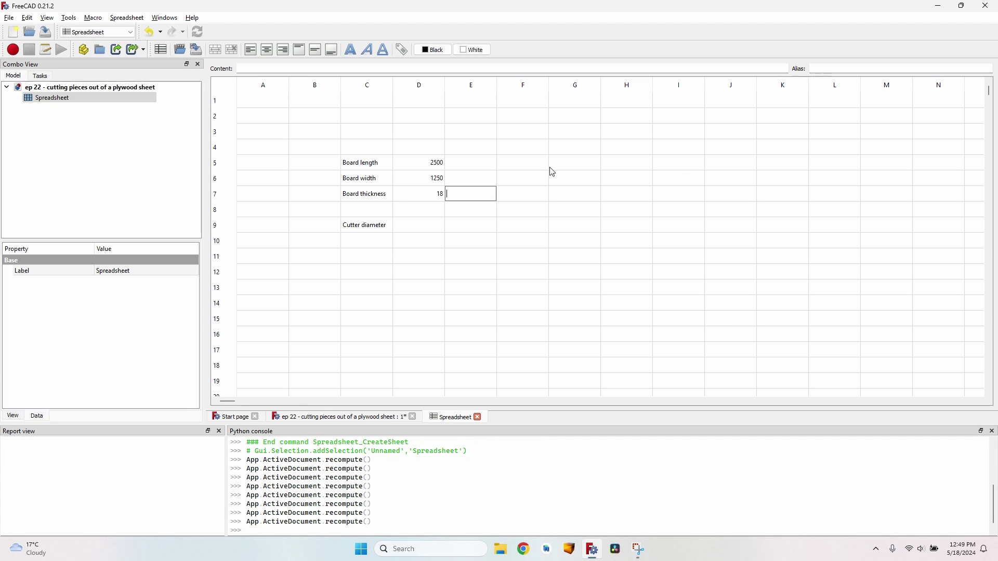
pyautogui.press('Down')
pyautogui.write('6')
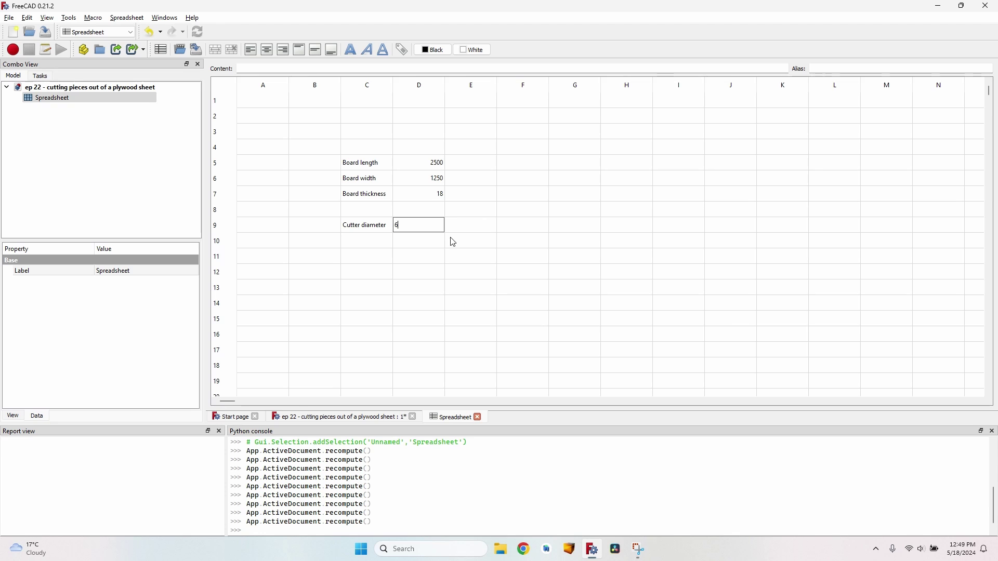
pyautogui.click(412, 211)
# Step: Assign the alias "length" to cell D5 and "width" to cell D6
pyautogui.click(423, 163)
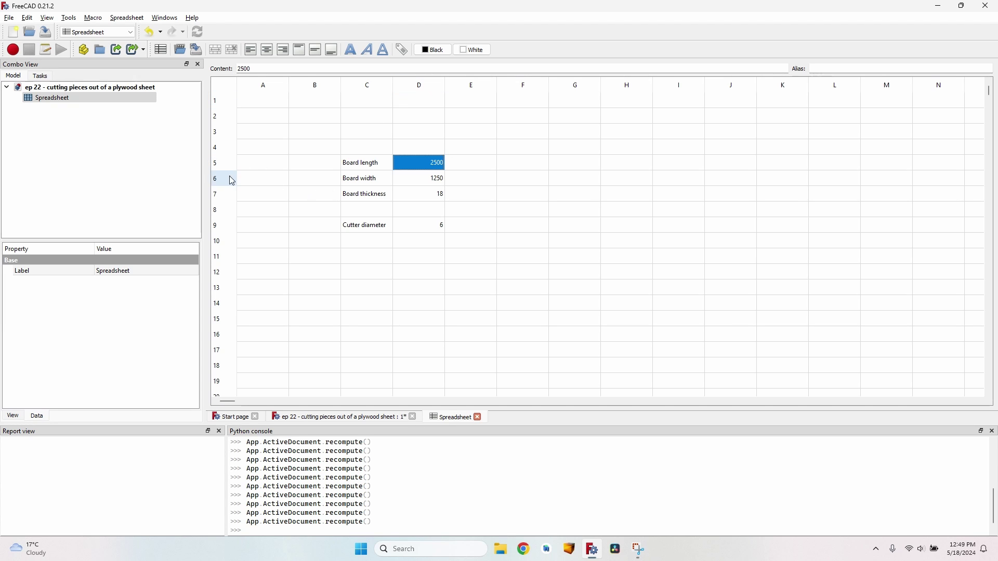
pyautogui.click(831, 66)
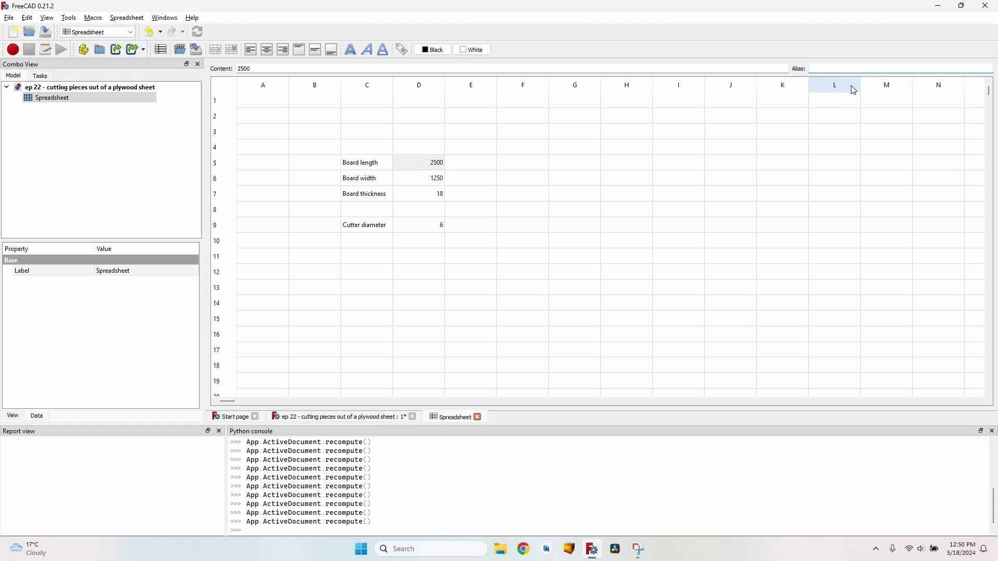
pyautogui.write('blength')
pyautogui.press('Return')
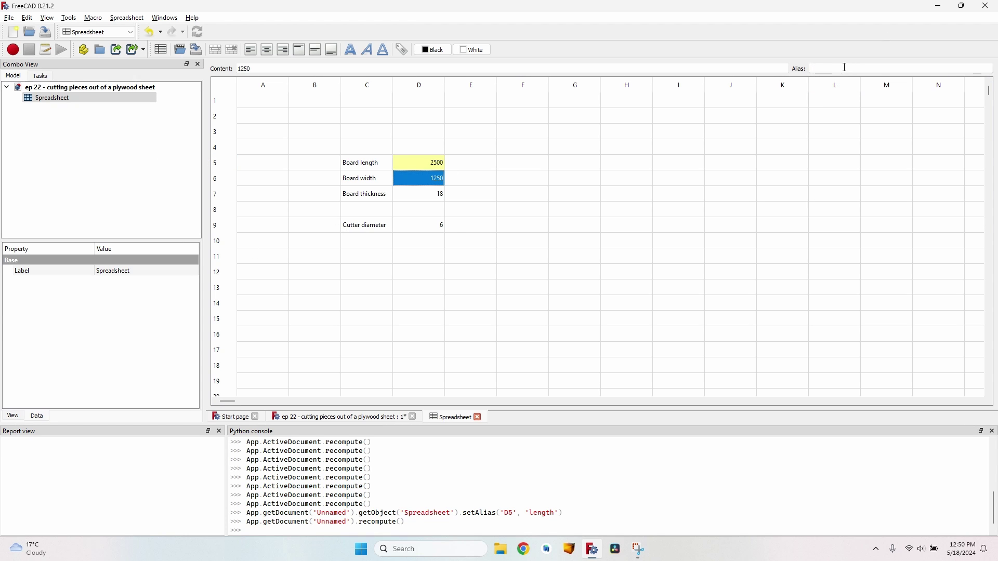
pyautogui.click(844, 68)
pyautogui.write('width')
pyautogui.press('Return')
# Step: Assign the alias "thickness" to cell D7 and "diameter" to cell D9, and close the spreadsheet view
pyautogui.click(842, 68)
pyautogui.write('thickness')
pyautogui.press('Return')
pyautogui.press('Down')
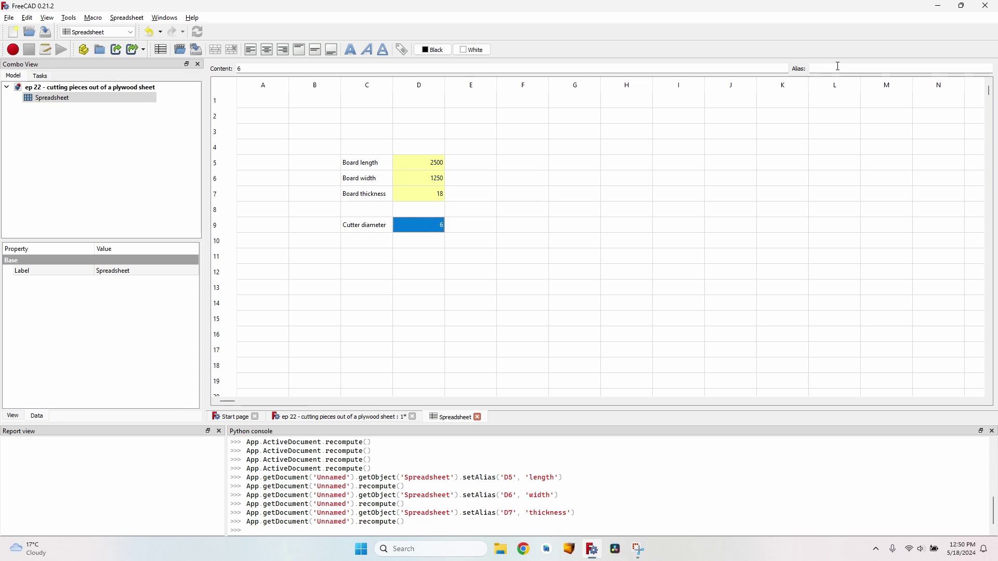
pyautogui.click(838, 70)
pyautogui.write('diameter')
pyautogui.press('Return')
pyautogui.click(479, 417)
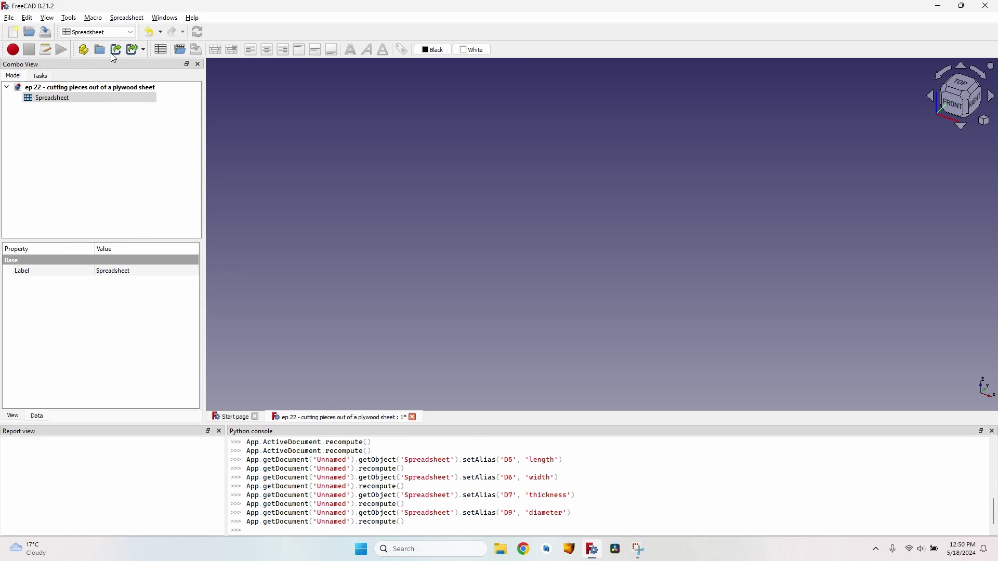
# Step: Create a new body in the Part Design workbench and rename it "Board"
pyautogui.click(104, 32)
pyautogui.click(111, 132)
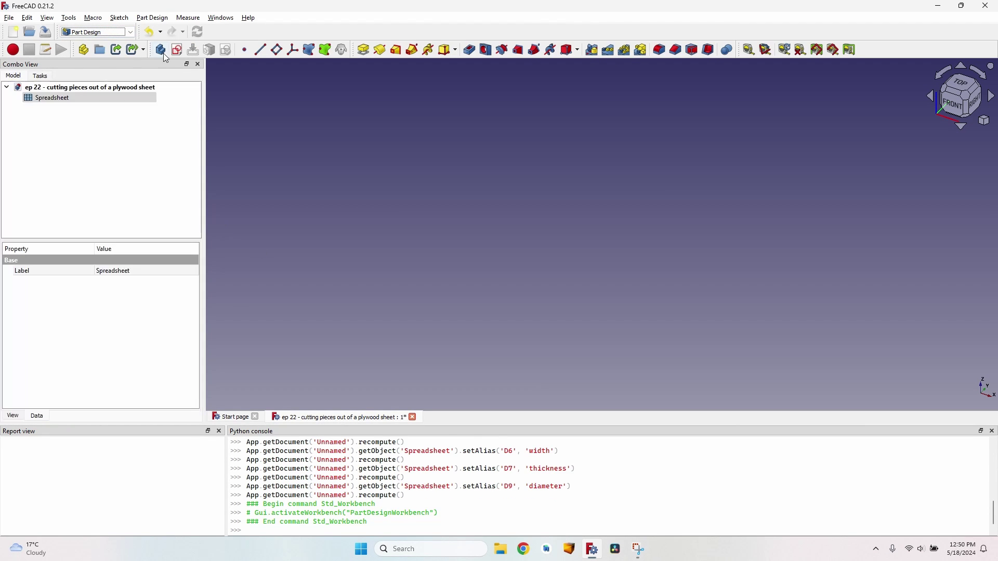
pyautogui.click(161, 49)
pyautogui.rightClick(42, 108)
pyautogui.click(99, 306)
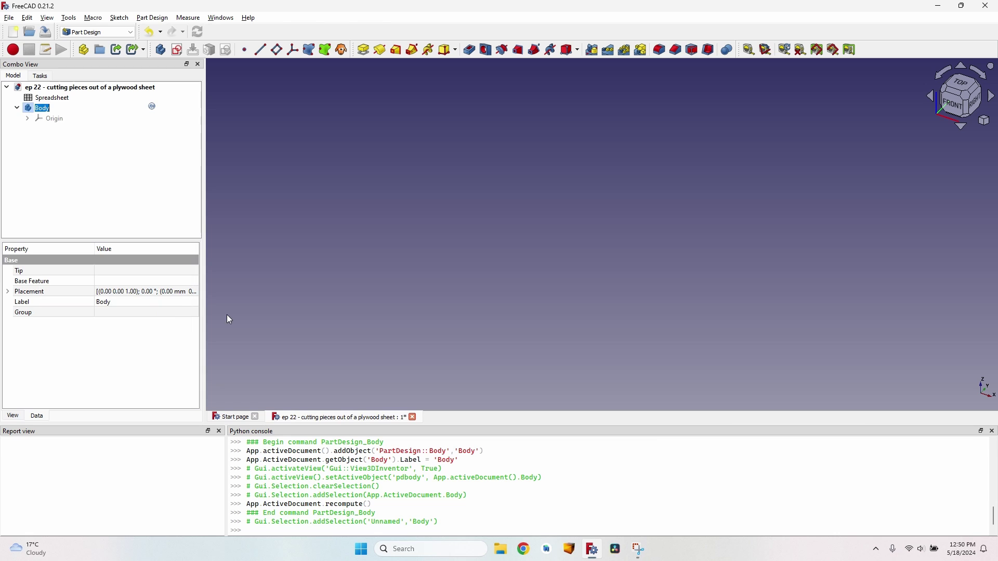
pyautogui.write('Boa')
pyautogui.write('rd')
pyautogui.press('Return')
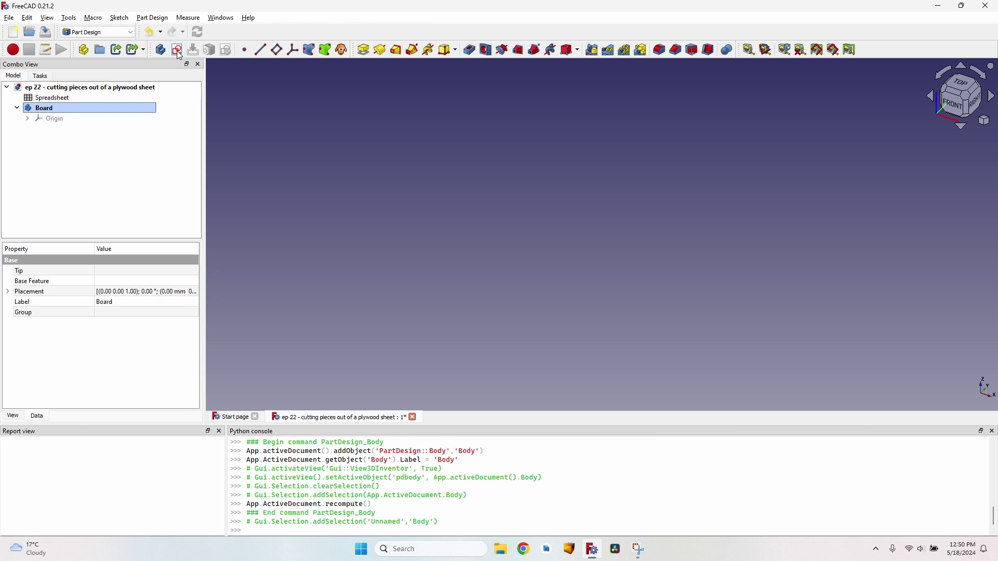
# Step: Start a sketch on the XY plane and draw a rectangle about 53 by 43 mm from the origin
pyautogui.click(176, 50)
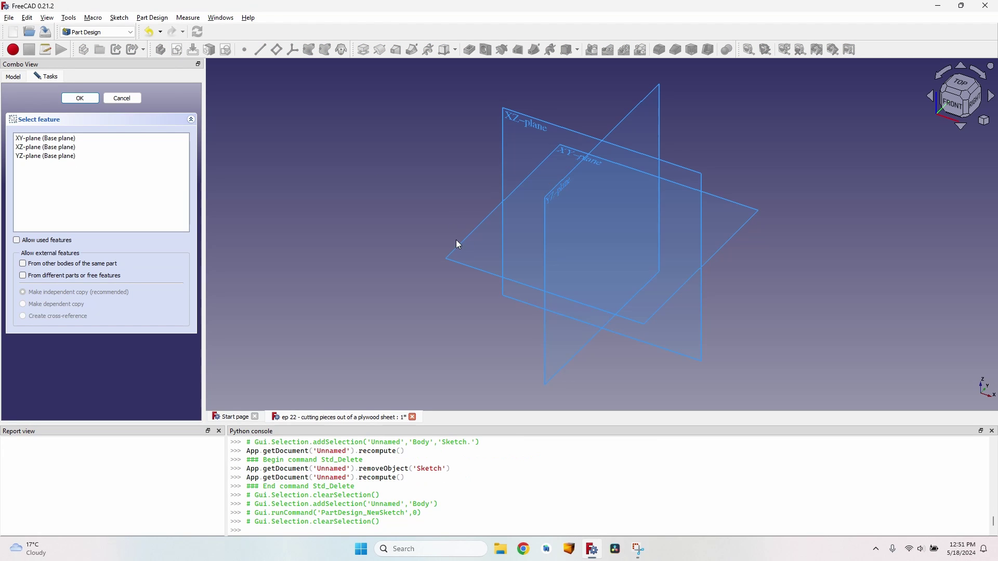
pyautogui.click(463, 239)
pyautogui.click(462, 239)
pyautogui.press('g')
pyautogui.press('r')
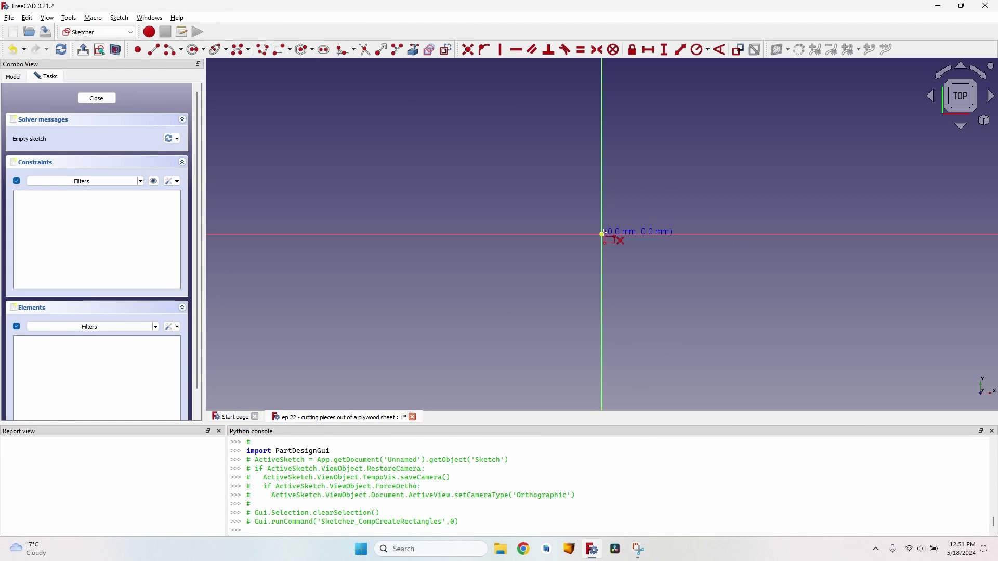
pyautogui.click(602, 235)
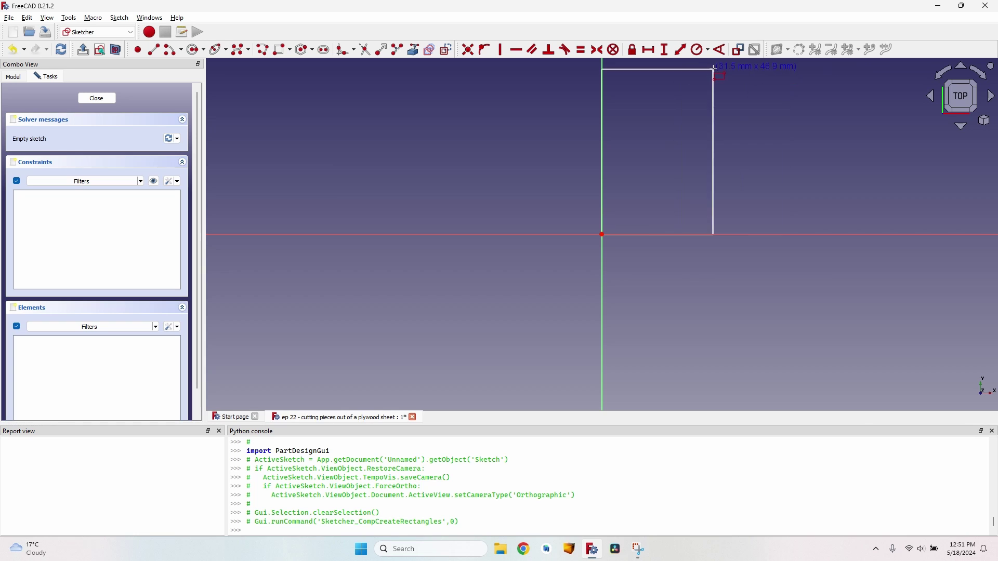
pyautogui.click(786, 85)
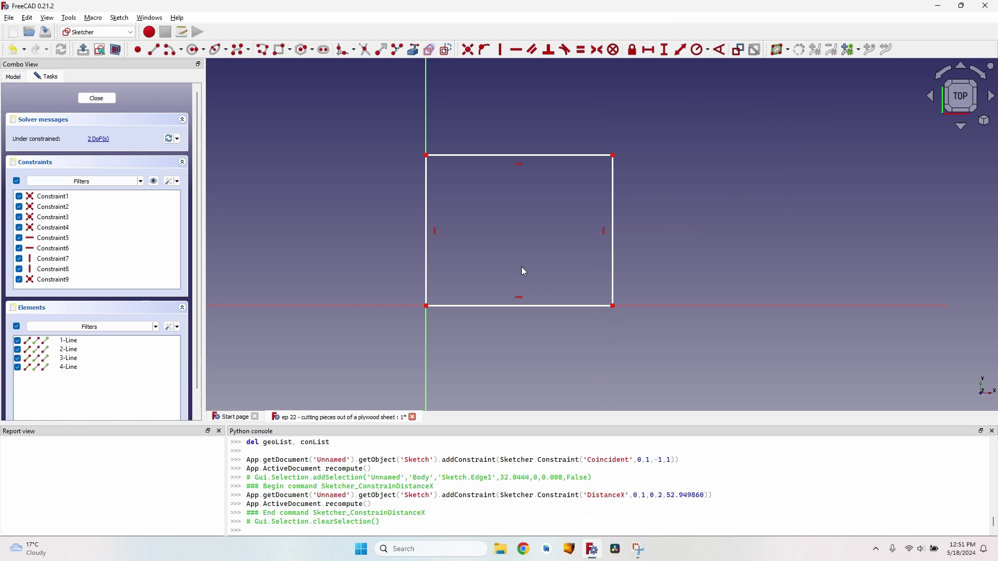
# Step: Constrain the horizontal length of the rectangle's bottom edge with the formula Spreadsheet.width
pyautogui.click(534, 306)
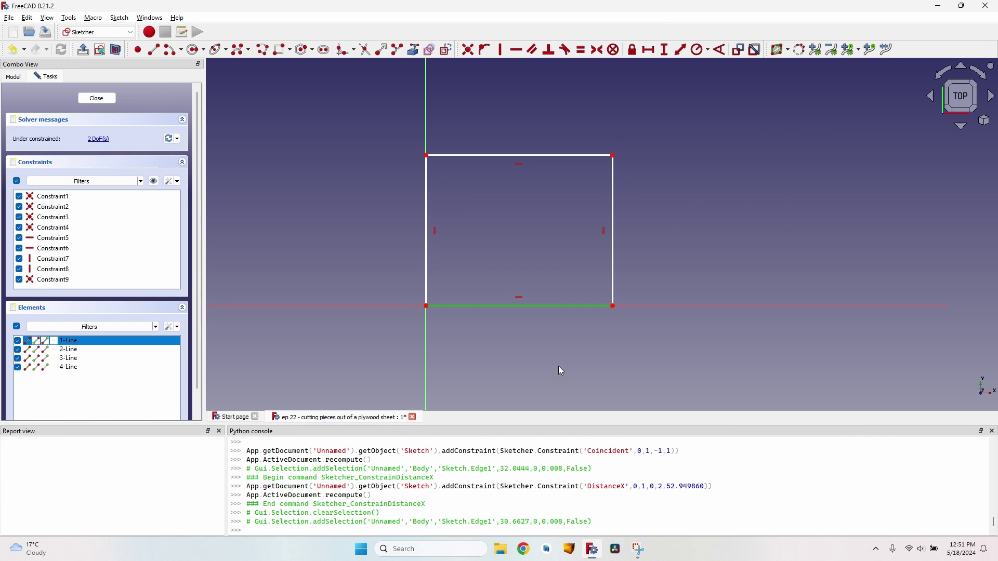
pyautogui.click(650, 50)
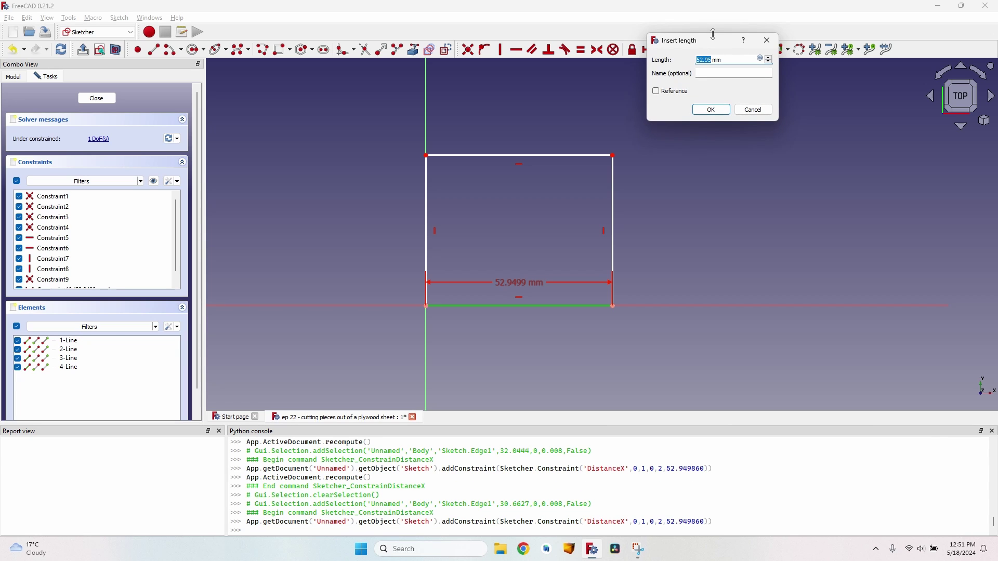
pyautogui.moveTo(710, 28); pyautogui.dragTo(556, 144)
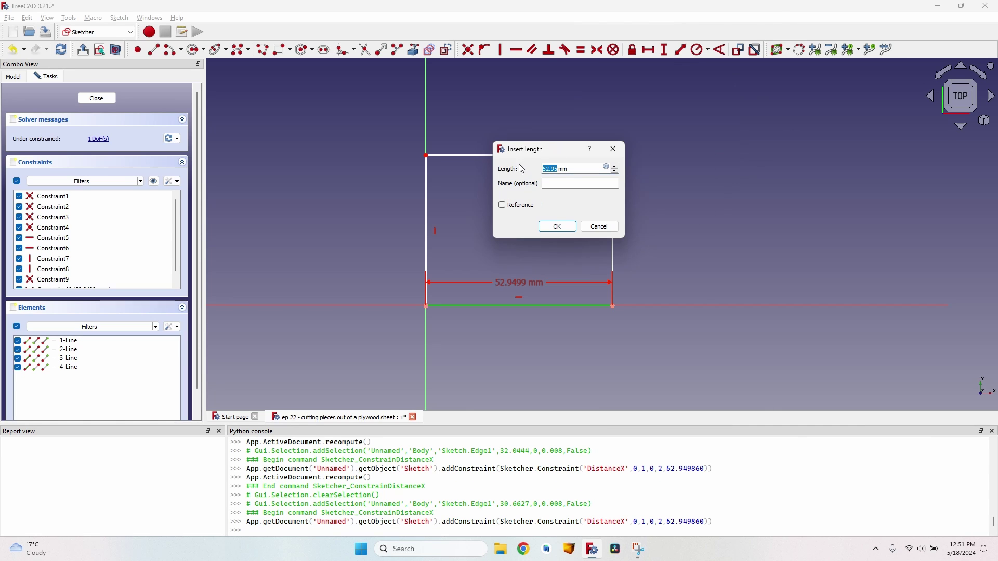
pyautogui.click(607, 168)
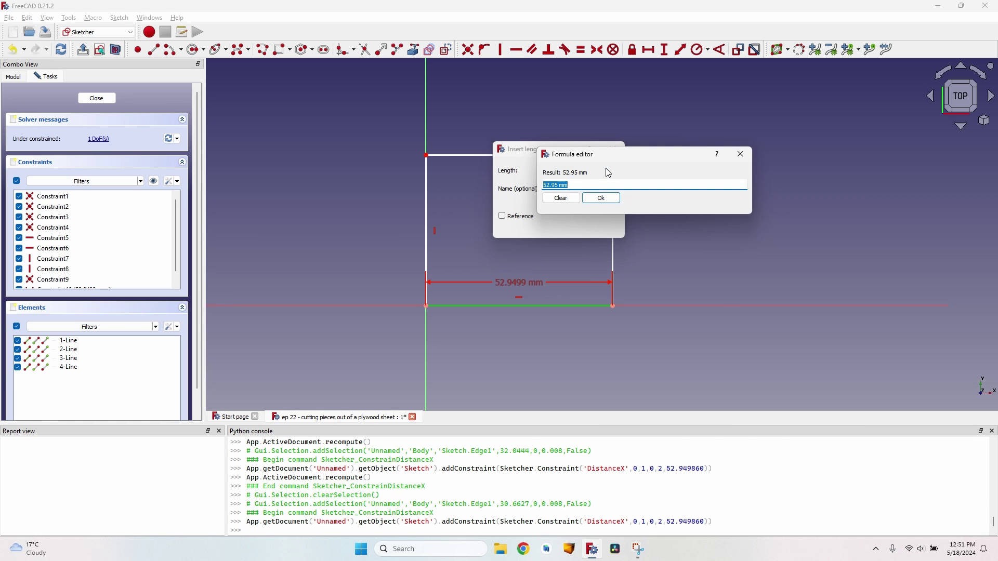
pyautogui.write('Spread')
pyautogui.press('Down')
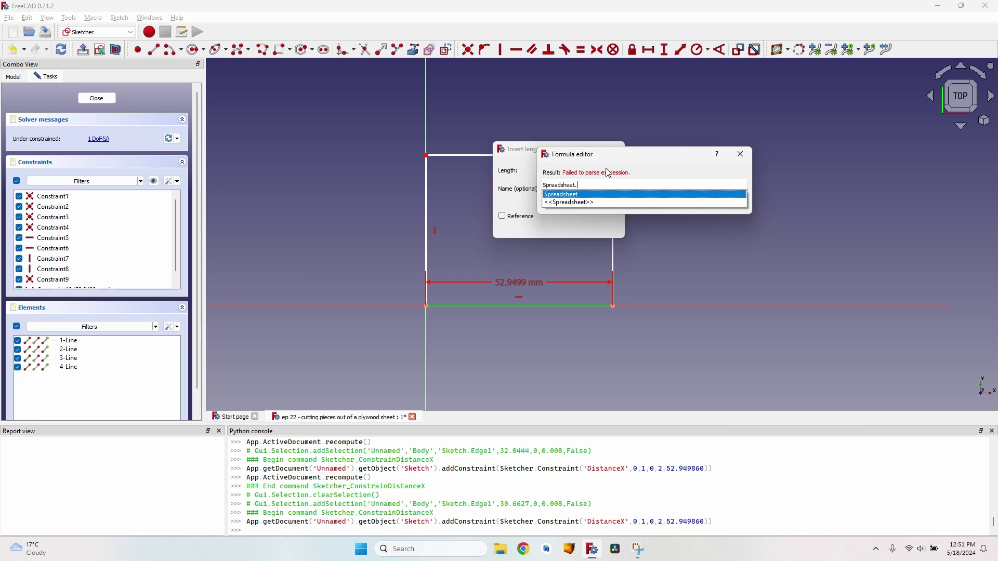
pyautogui.write('wid')
pyautogui.press('Down')
pyautogui.press('Down')
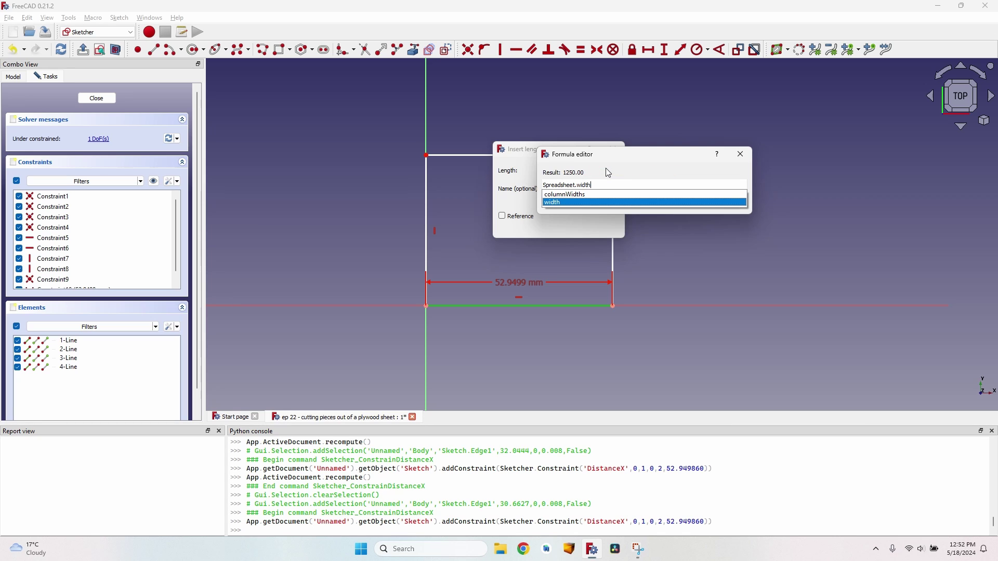
pyautogui.press('Return')
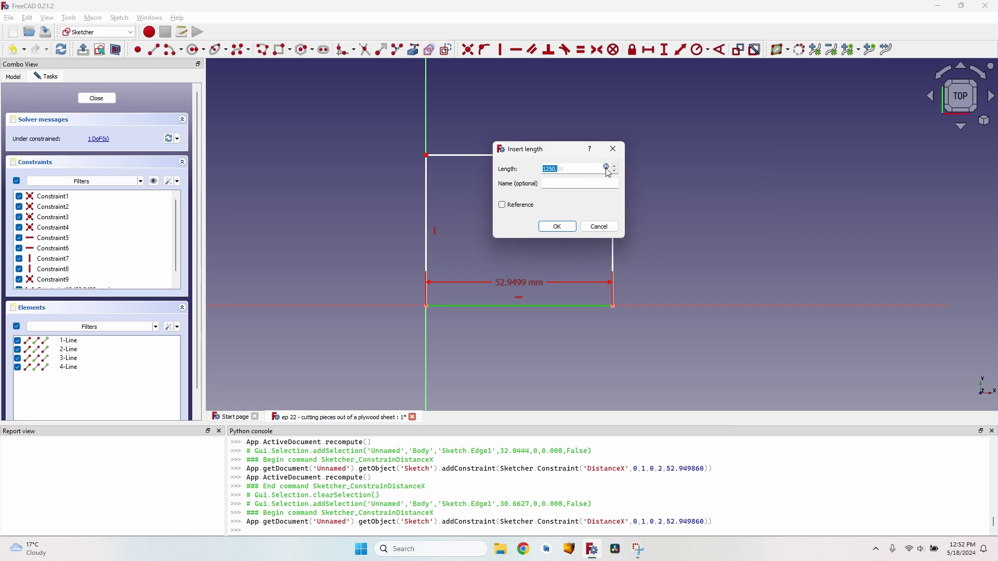
pyautogui.press('Return')
# Step: Constrain the vertical length of the rectangle's left edge with the formula Spreadsheet.length and close the sketch
pyautogui.scroll(-5, 582, 226)
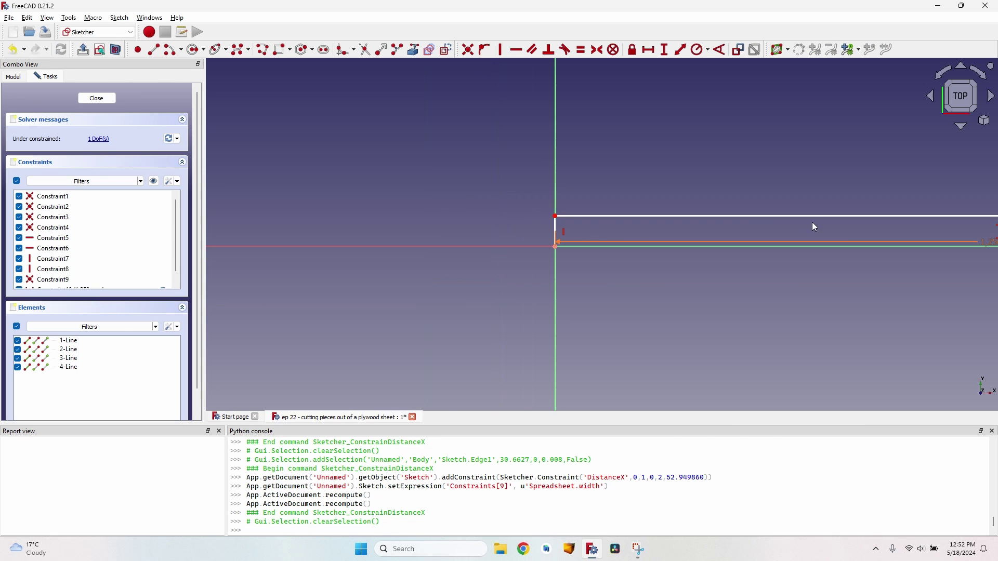
pyautogui.scroll(-1, 812, 222)
pyautogui.moveTo(801, 229); pyautogui.dragTo(534, 214, button='middle')
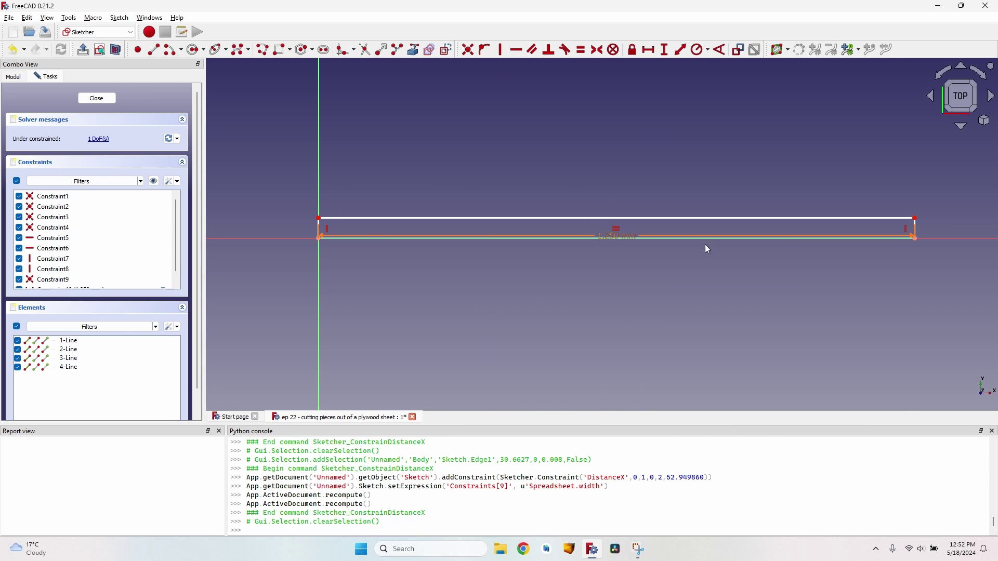
pyautogui.scroll(5, 331, 219)
pyautogui.click(337, 226)
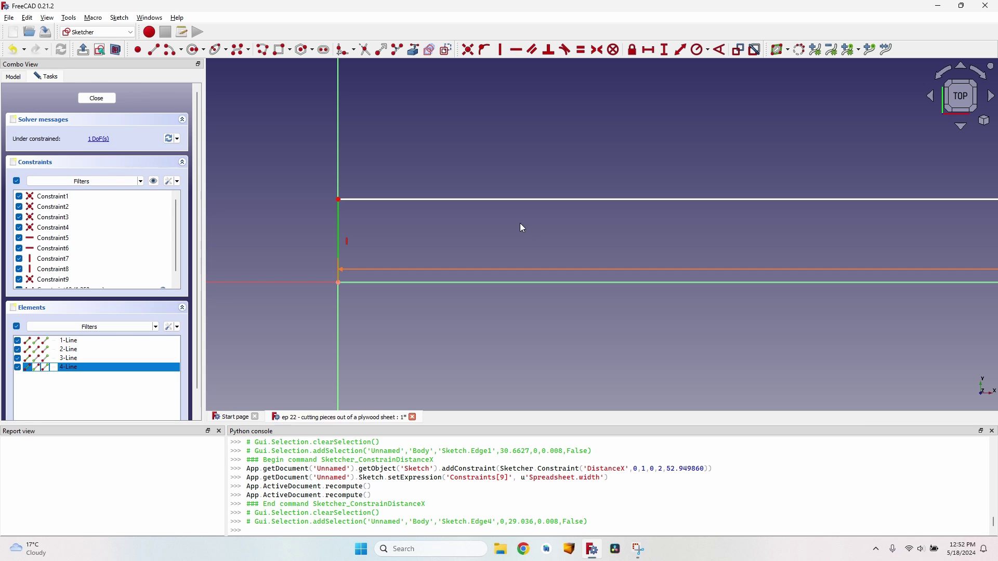
pyautogui.press('i')
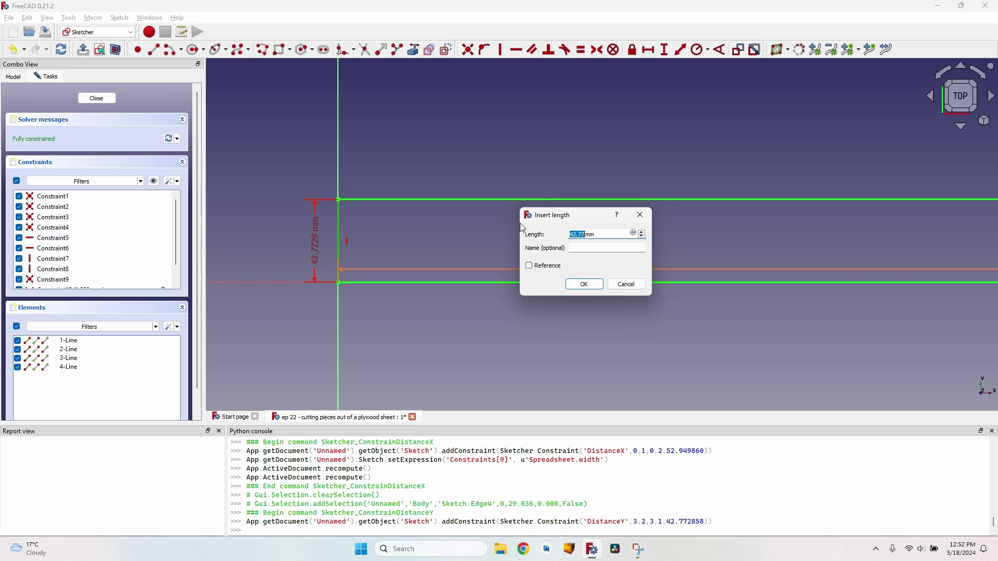
pyautogui.press('=')
pyautogui.write('Spread')
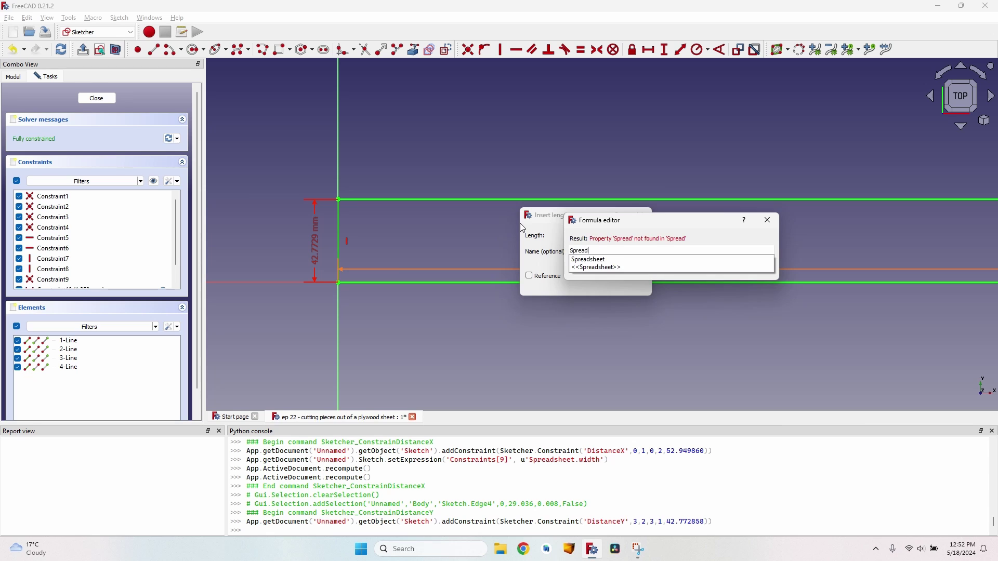
pyautogui.write('sheet.length')
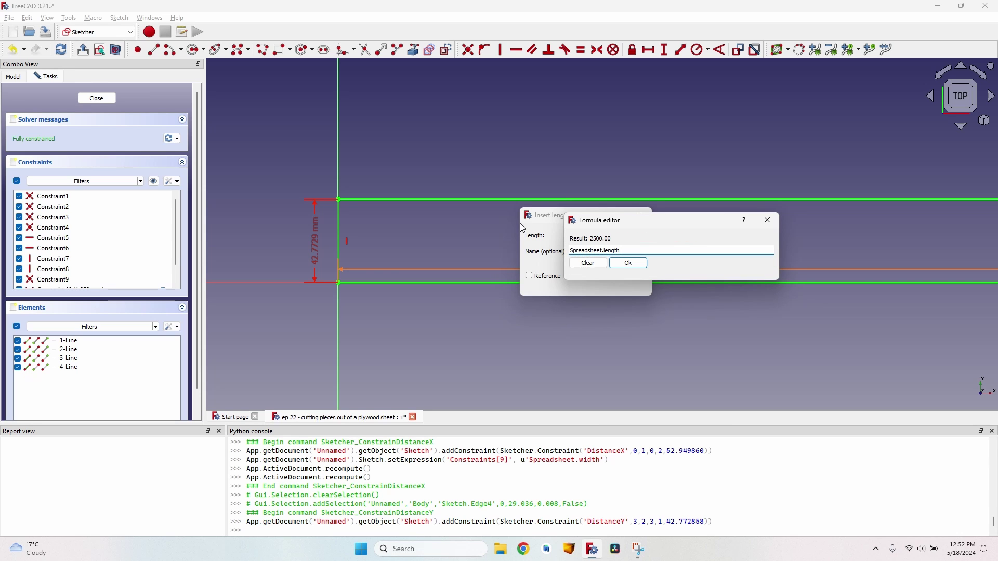
pyautogui.press('Return')
pyautogui.press('Return')
pyautogui.moveTo(730, 161)
pyautogui.mouseDown(button='middle')
pyautogui.moveTo(601, 259)
pyautogui.moveTo(599, 200)
pyautogui.mouseUp(button='middle')
pyautogui.press('Escape')
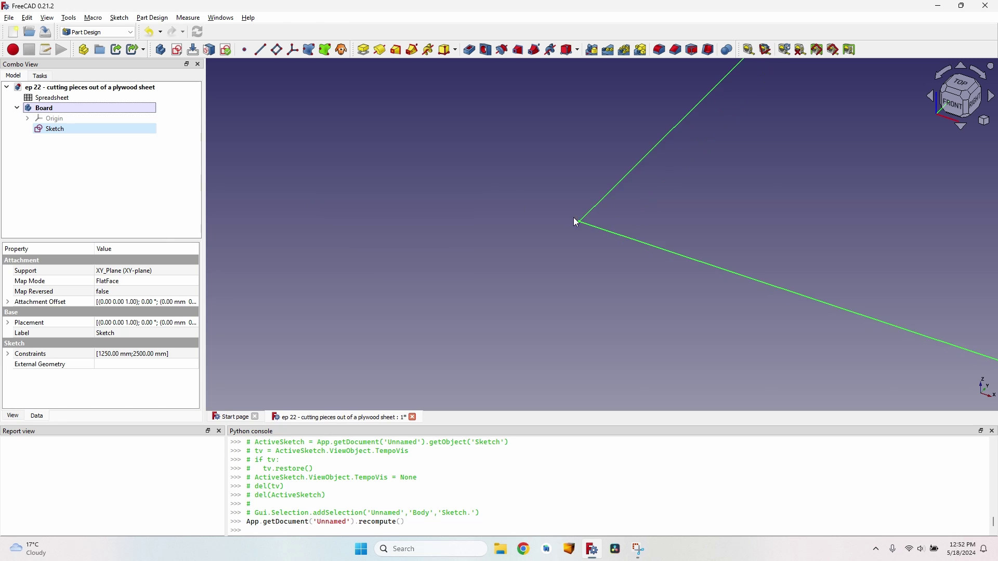
# Step: Pad the board sketch, linking the pad length by formula to the spreadsheet's thickness value
pyautogui.click(62, 129)
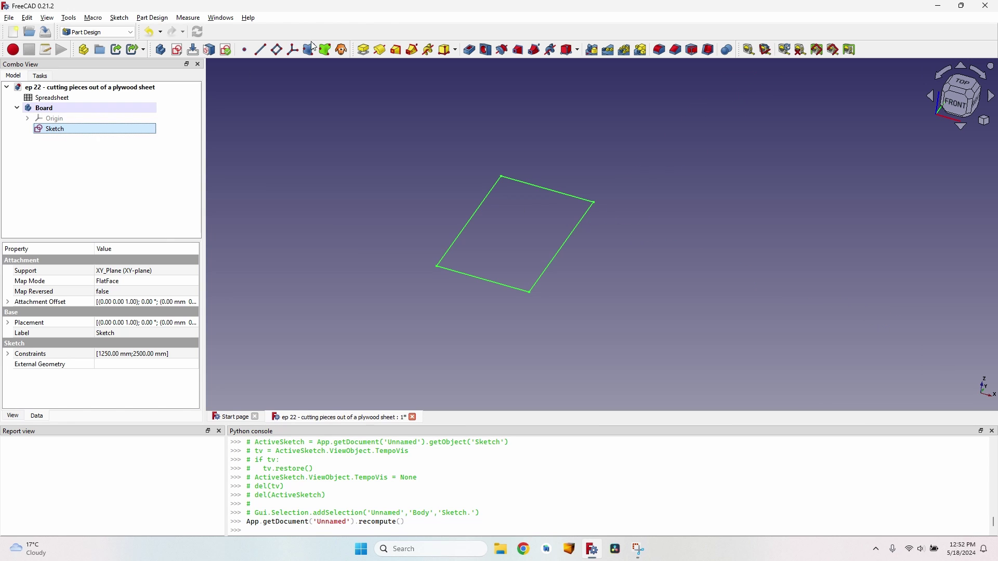
pyautogui.click(365, 52)
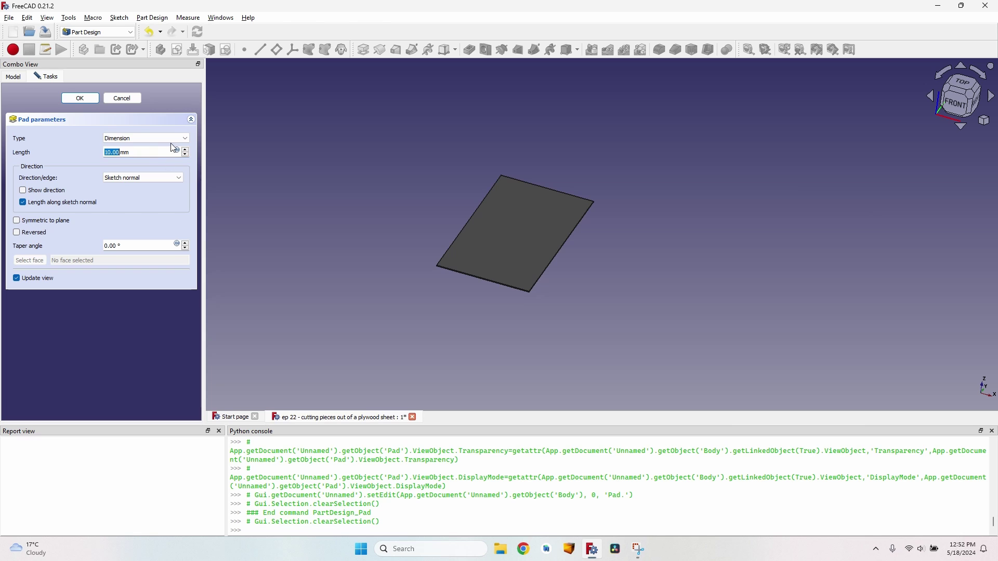
pyautogui.click(177, 151)
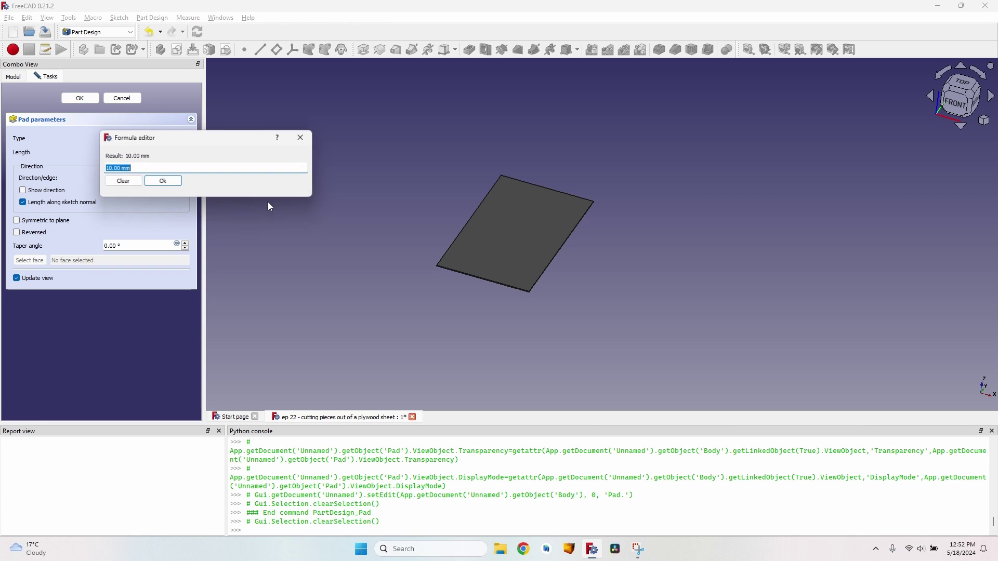
pyautogui.write('Spreadsheet.')
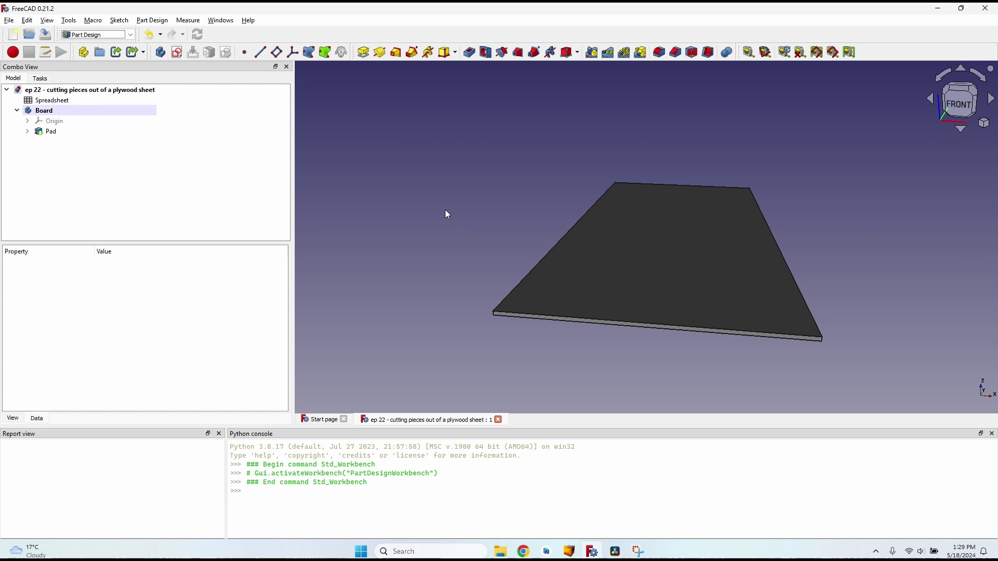
# Step: Start a new sketch on the XY plane of the Board body and toggle the section view
pyautogui.click(177, 52)
pyautogui.scroll(-6, 579, 152)
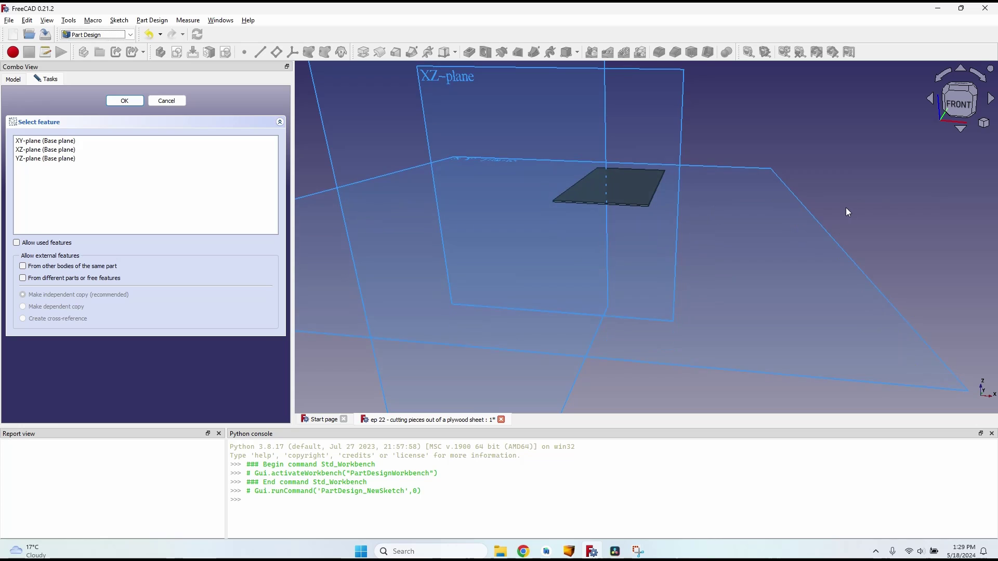
pyautogui.click(818, 214)
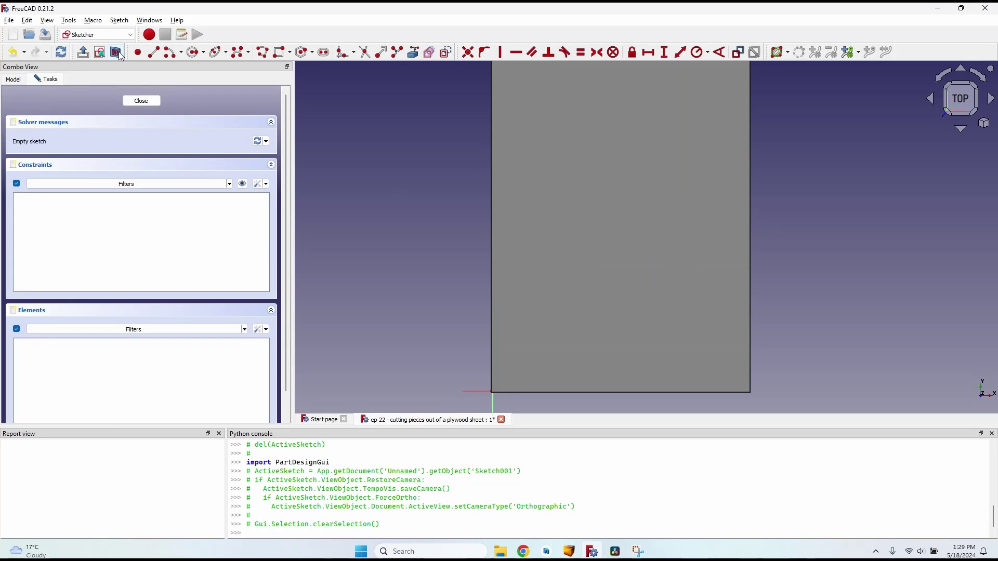
pyautogui.click(116, 53)
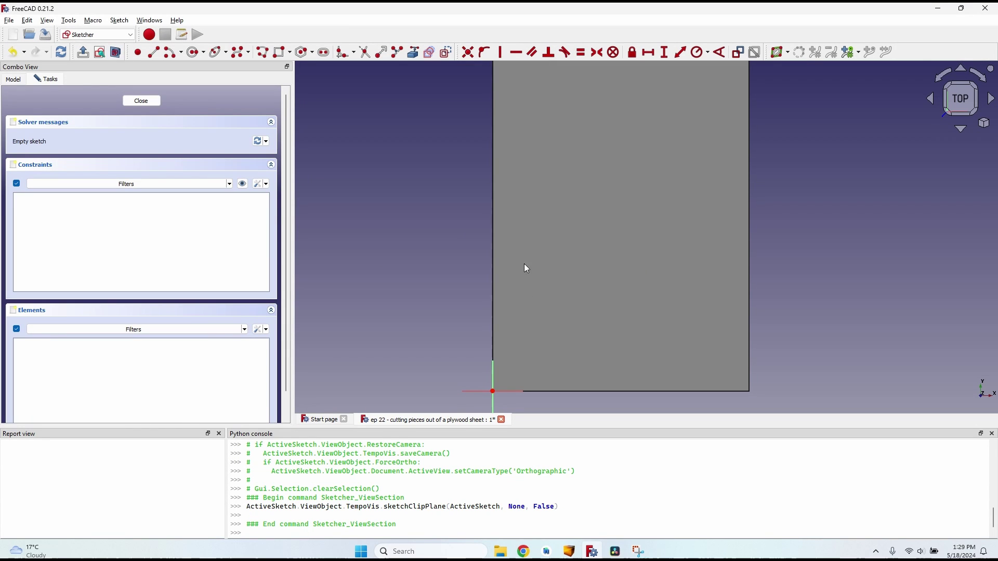
pyautogui.scroll(-3, 598, 248)
pyautogui.moveTo(573, 240)
pyautogui.mouseDown(button='middle')
pyautogui.moveTo(501, 250)
pyautogui.moveTo(472, 213)
pyautogui.moveTo(522, 160)
pyautogui.mouseUp(button='middle')
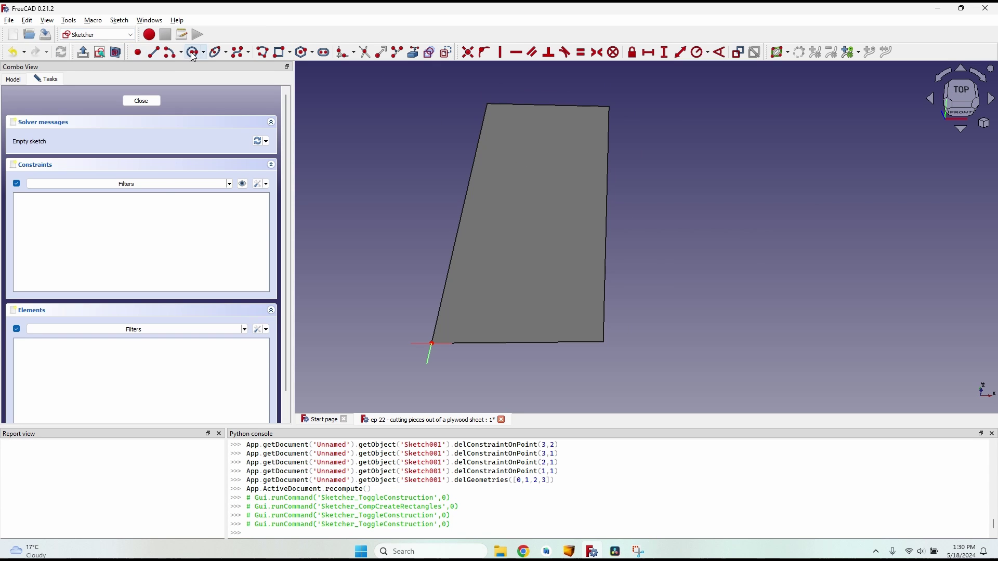
# Step: Draw a construction rectangle from the origin and constrain it to the board's 1250 mm width and to Spreadsheet.length
pyautogui.click(279, 54)
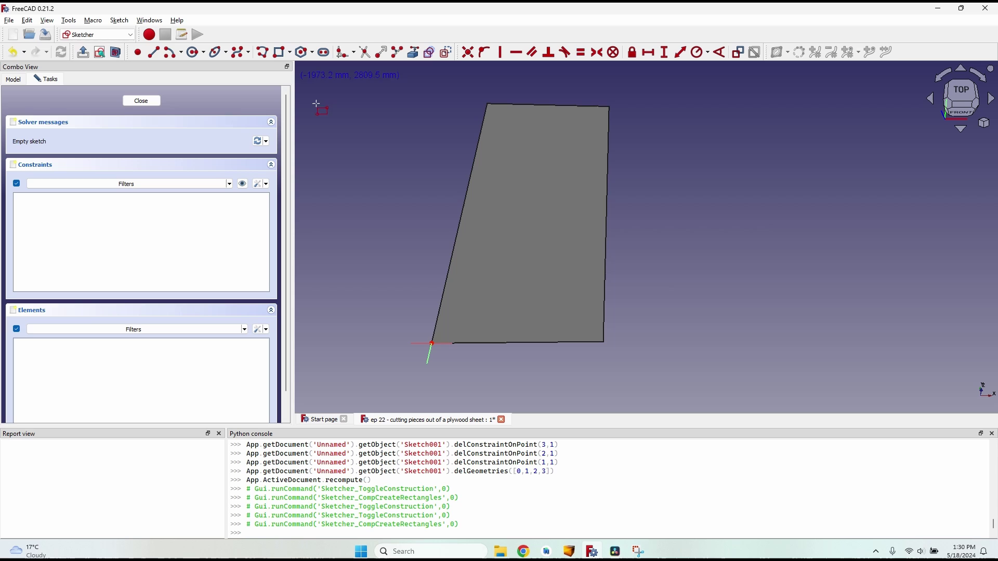
pyautogui.click(431, 343)
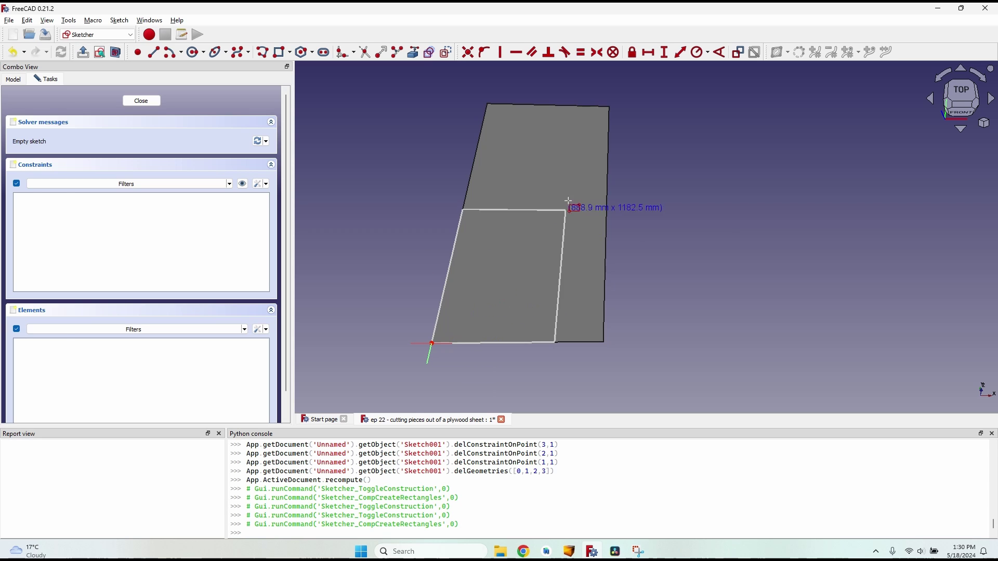
pyautogui.click(568, 178)
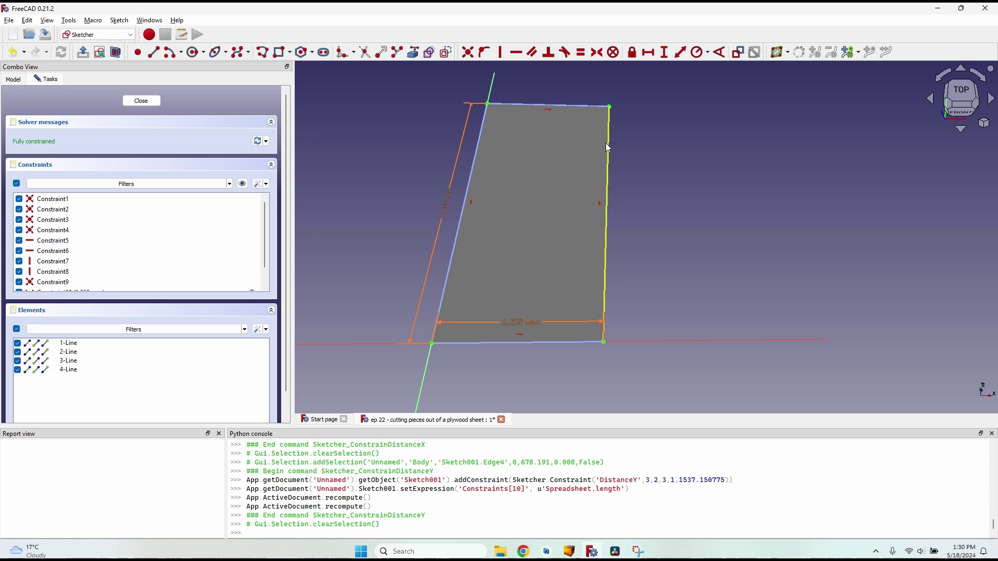
# Step: Switch back to normal geometry and draw three separate rectangles inside the board outline, including ones about 371 by 735 mm and 715 by 492 mm
pyautogui.moveTo(529, 144)
pyautogui.mouseDown(button='middle')
pyautogui.moveTo(577, 200)
pyautogui.moveTo(544, 248)
pyautogui.moveTo(476, 224)
pyautogui.mouseUp(button='middle')
pyautogui.click(445, 53)
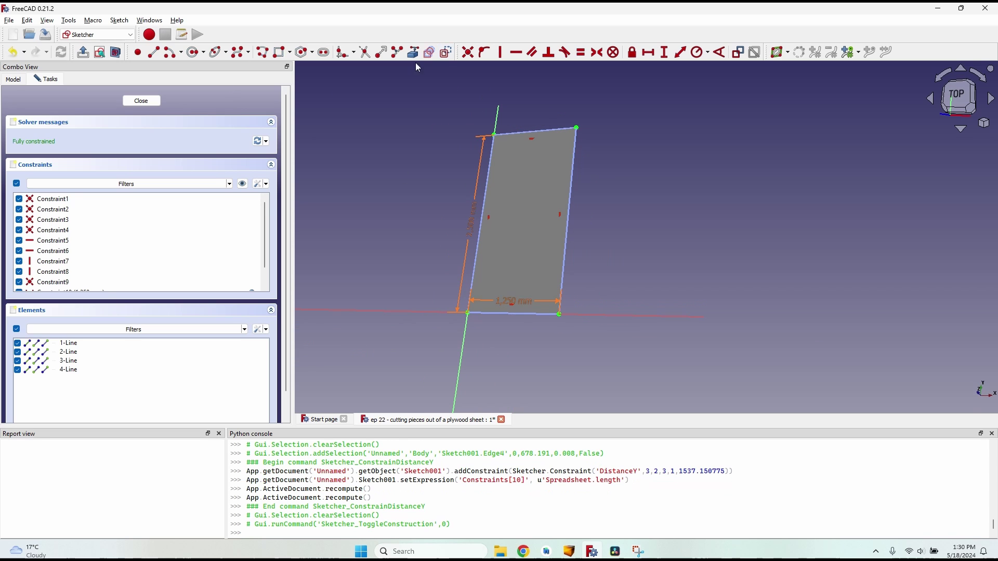
pyautogui.click(281, 52)
pyautogui.click(495, 273)
pyautogui.click(529, 217)
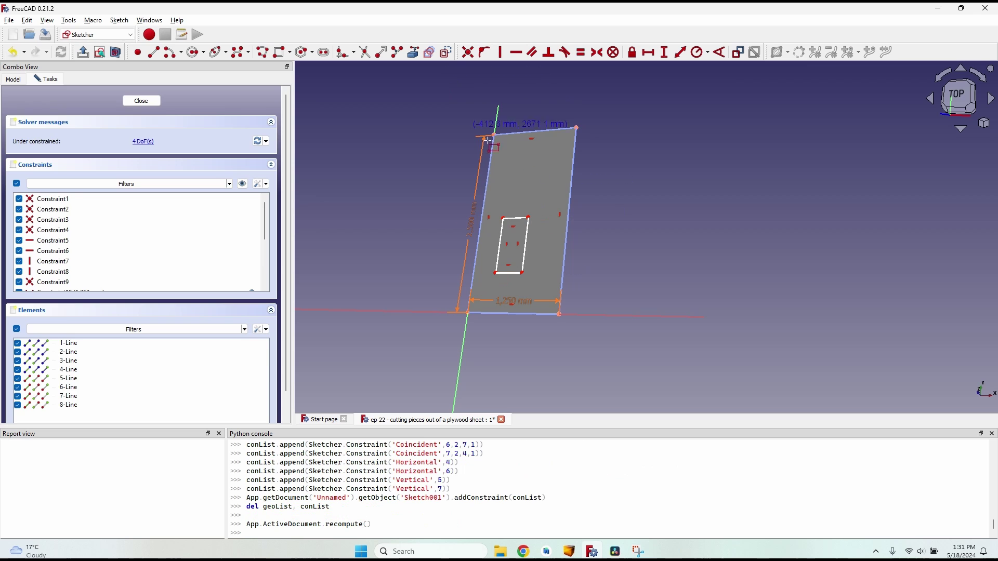
pyautogui.click(503, 165)
pyautogui.click(549, 198)
pyautogui.click(544, 241)
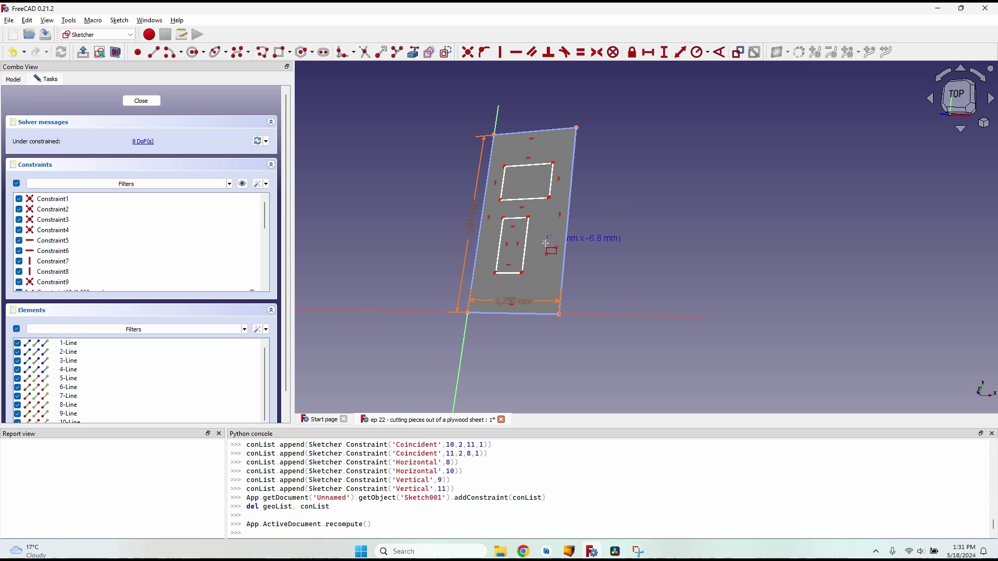
pyautogui.click(561, 283)
# Step: Dimension the three inner rectangles to 350 by 700 mm, 250 by 450 mm and 730 by 500 mm
pyautogui.scroll(5, 499, 270)
pyautogui.click(531, 278)
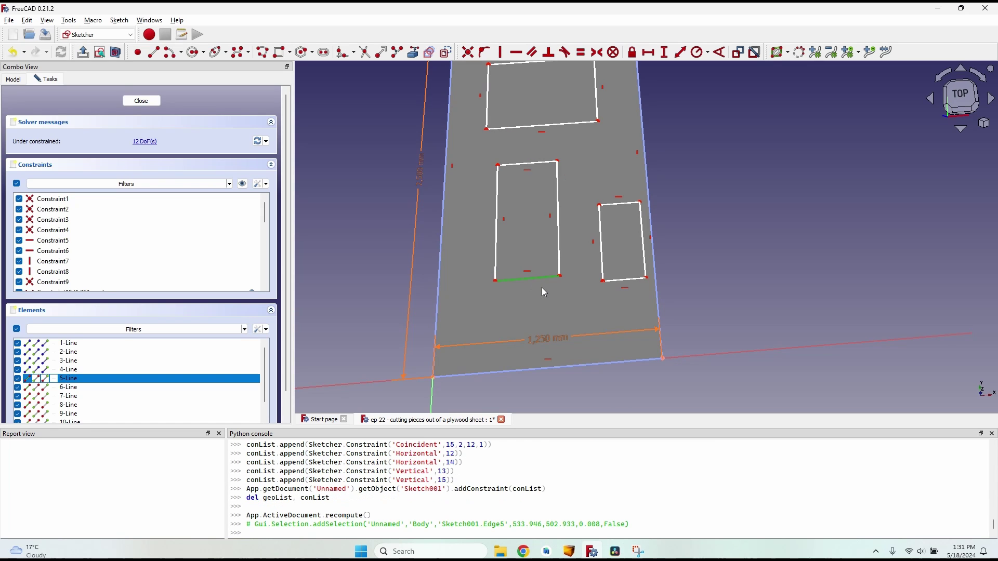
pyautogui.write('l350')
pyautogui.press('Return')
pyautogui.click(500, 224)
pyautogui.write('i')
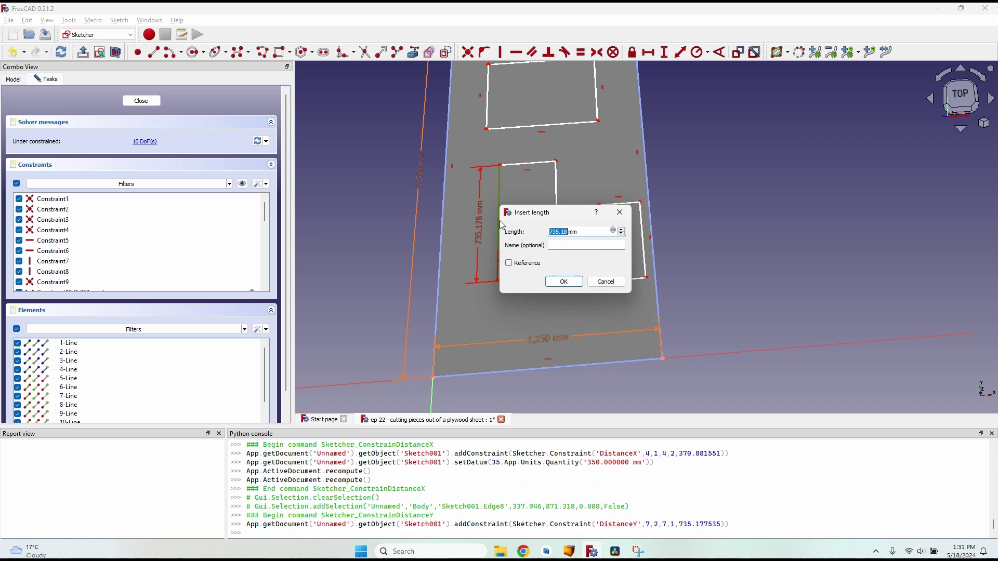
pyautogui.write('700')
pyautogui.press('Return')
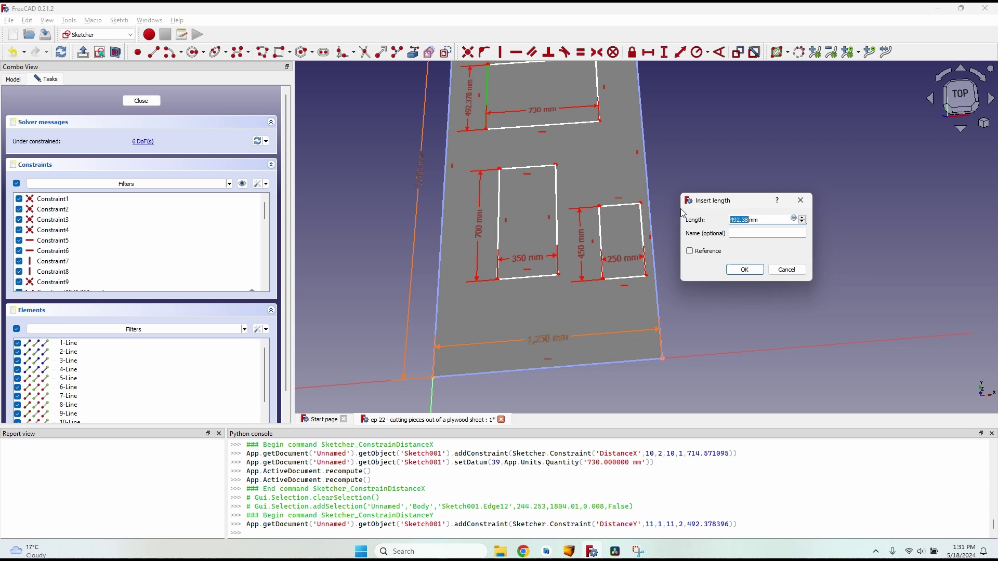
pyautogui.write('500mm')
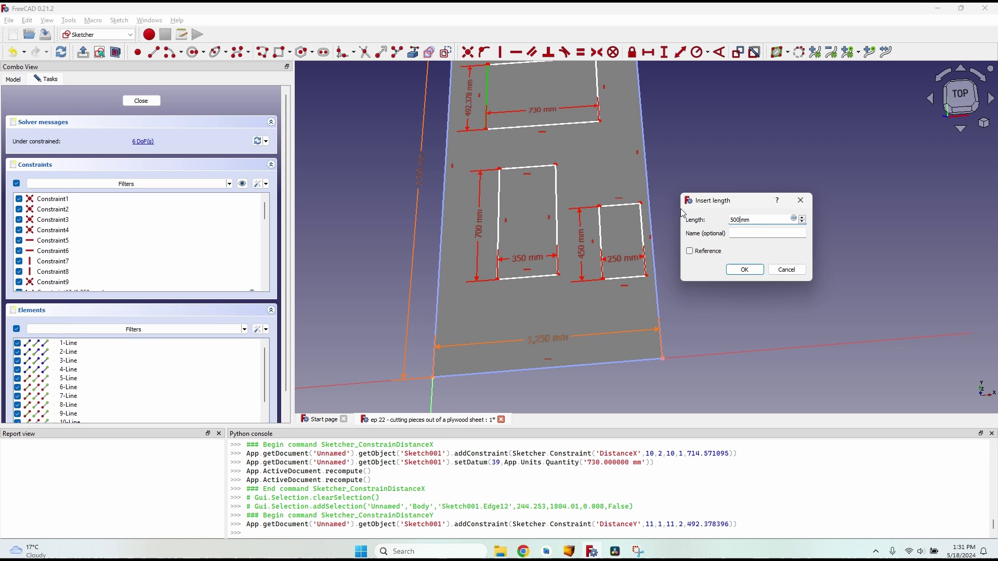
pyautogui.press('Return')
# Step: Move the three rectangles toward the board's lower edge, with the 730 by 500 mm one near the right edge
pyautogui.moveTo(532, 277); pyautogui.dragTo(493, 355)
pyautogui.moveTo(627, 277); pyautogui.dragTo(557, 352)
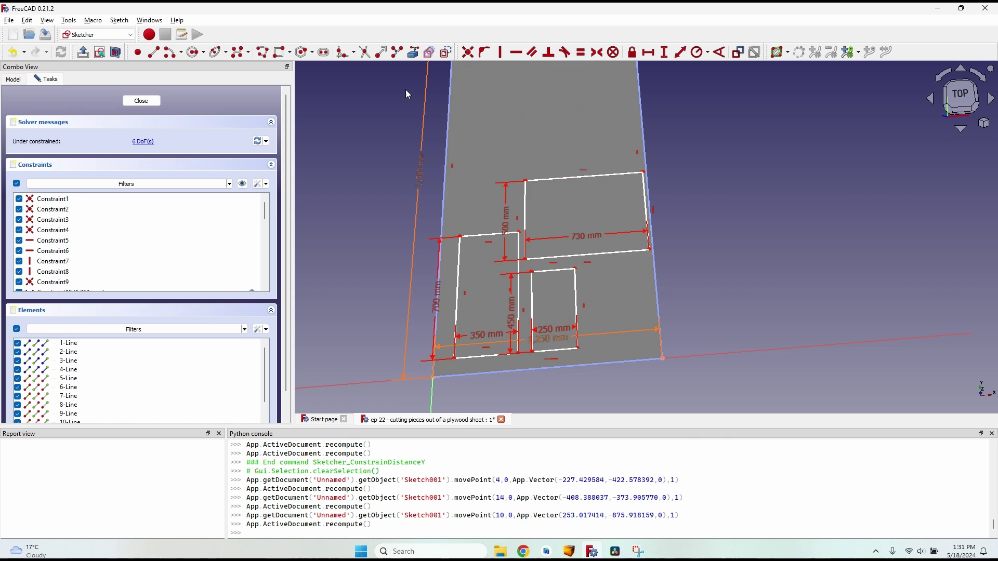
# Step: Constrain the upper right corner of the 730 by 500 mm rectangle onto the board's right edge
pyautogui.scroll(-5, 588, 188)
pyautogui.moveTo(589, 187)
pyautogui.mouseDown(button='middle')
pyautogui.moveTo(520, 228)
pyautogui.moveTo(663, 247)
pyautogui.moveTo(694, 214)
pyautogui.mouseUp(button='middle')
pyautogui.scroll(5, 520, 244)
pyautogui.scroll(-3, 665, 247)
pyautogui.scroll(4, 694, 214)
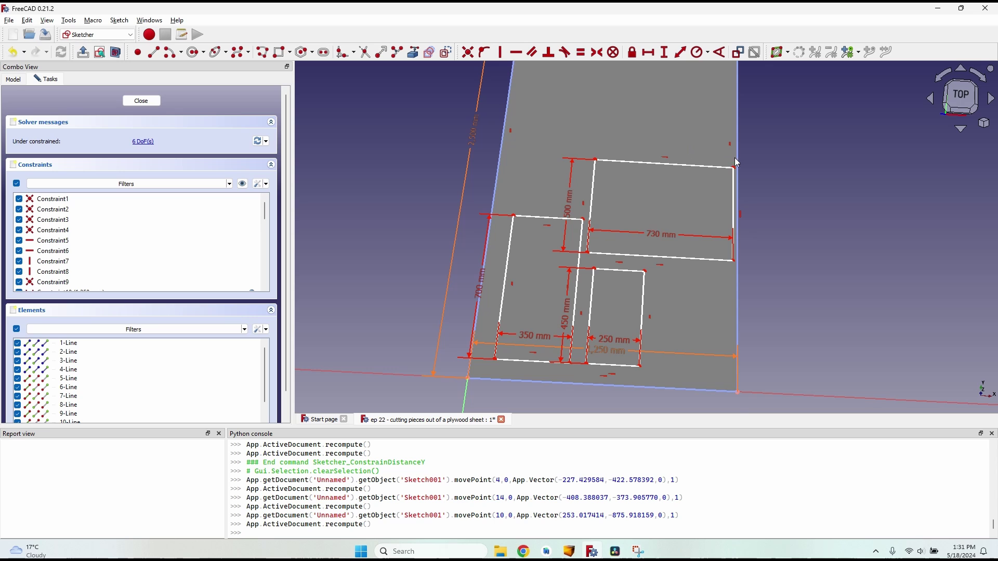
pyautogui.scroll(4, 732, 158)
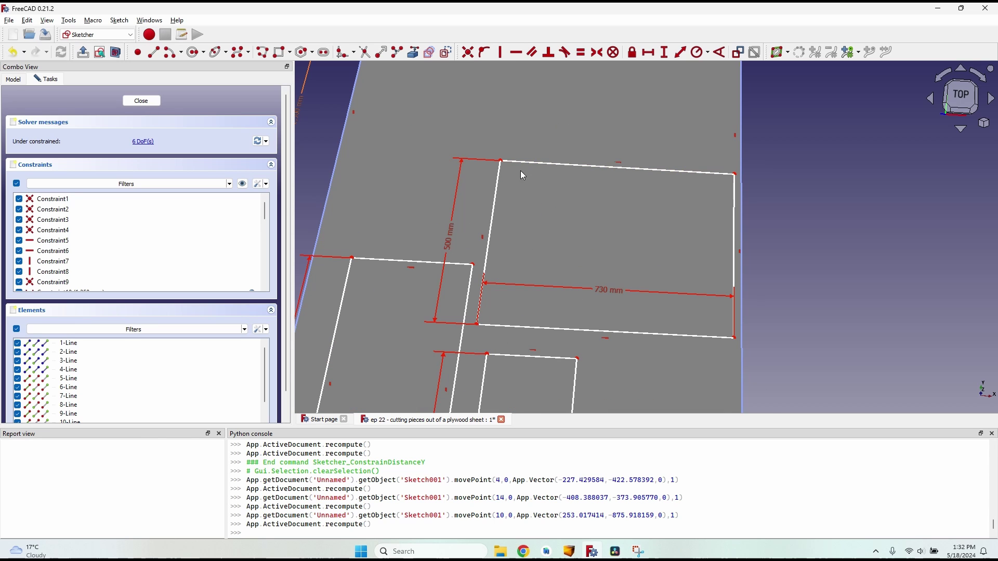
pyautogui.click(741, 166)
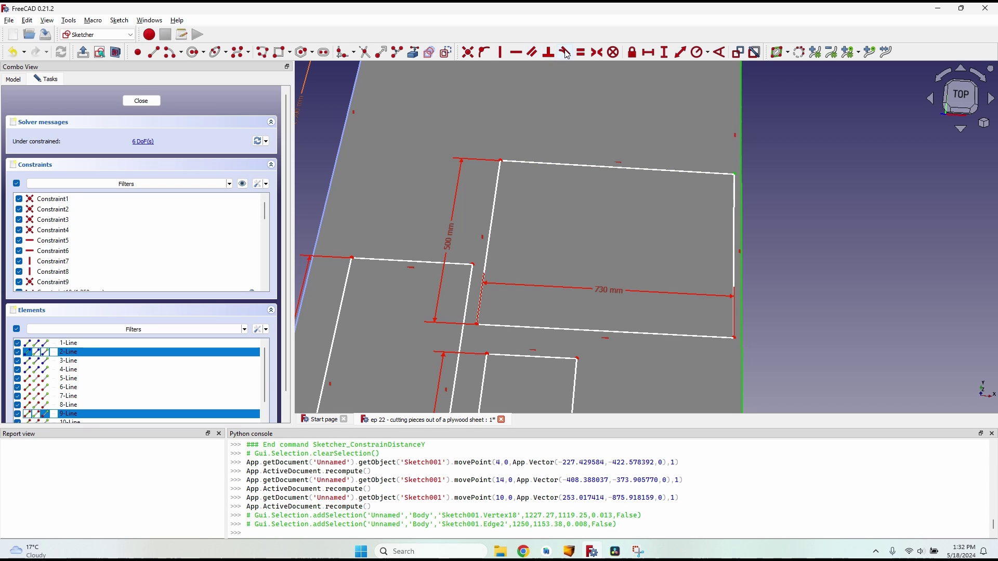
pyautogui.click(485, 52)
# Step: Slide the 730 by 500 mm rectangle up along the board's right edge and back down above the 250 by 450 mm one
pyautogui.scroll(-4, 756, 160)
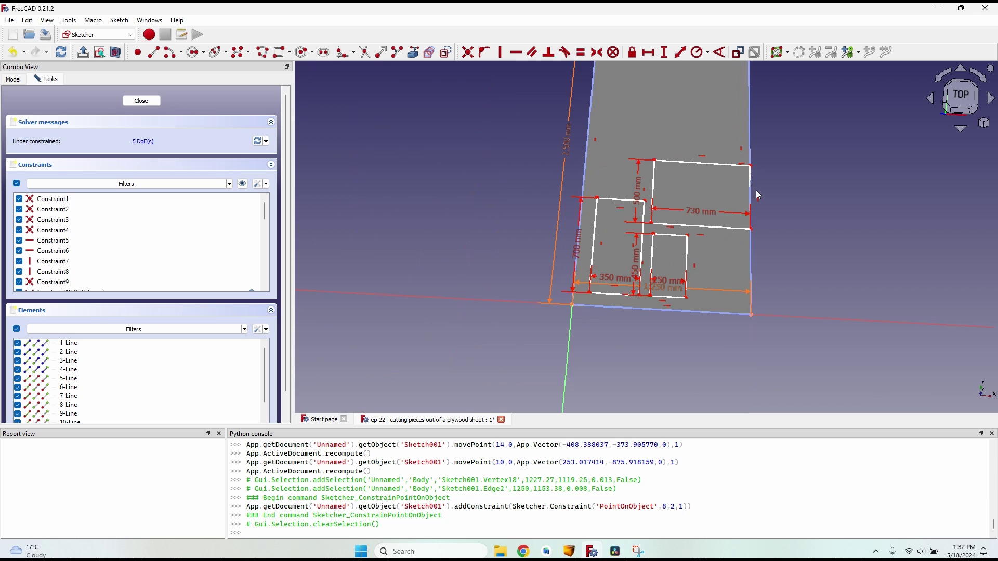
pyautogui.moveTo(732, 138); pyautogui.dragTo(756, 72)
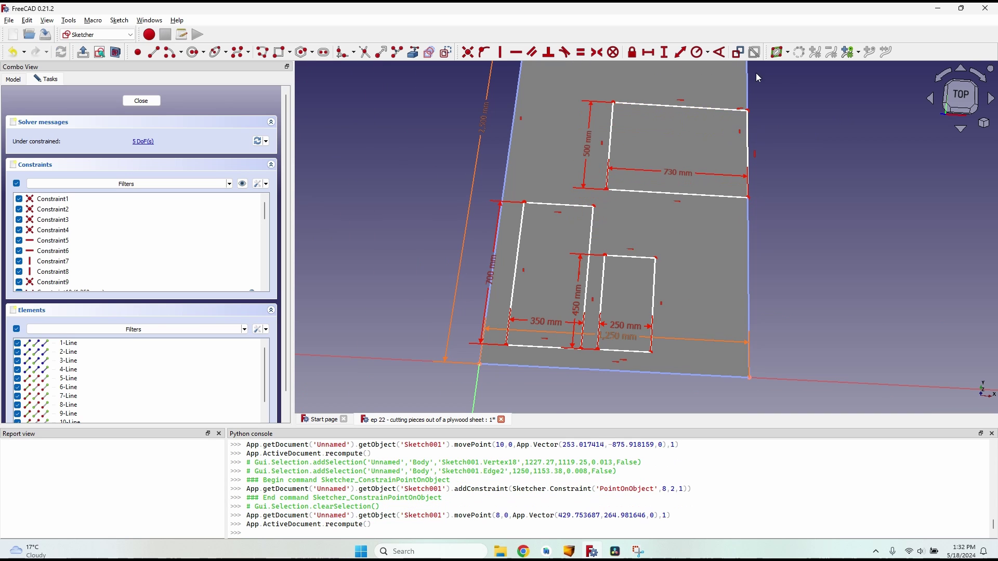
pyautogui.moveTo(722, 196); pyautogui.dragTo(725, 252)
# Step: Draw a circle of about 157 mm radius between the 250 by 450 mm rectangle and the board's right edge
pyautogui.scroll(2, 573, 177)
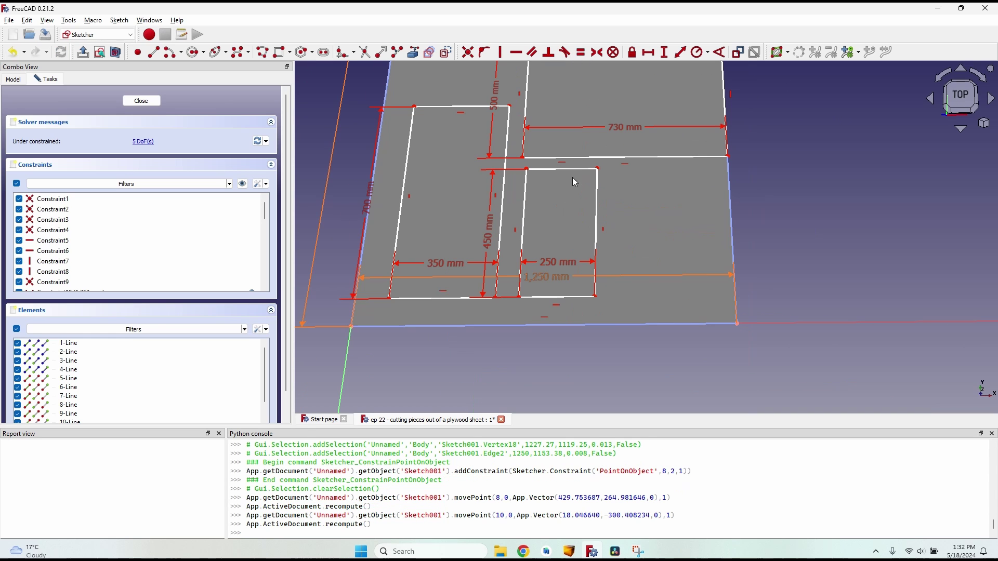
pyautogui.click(194, 51)
pyautogui.click(676, 224)
pyautogui.click(708, 259)
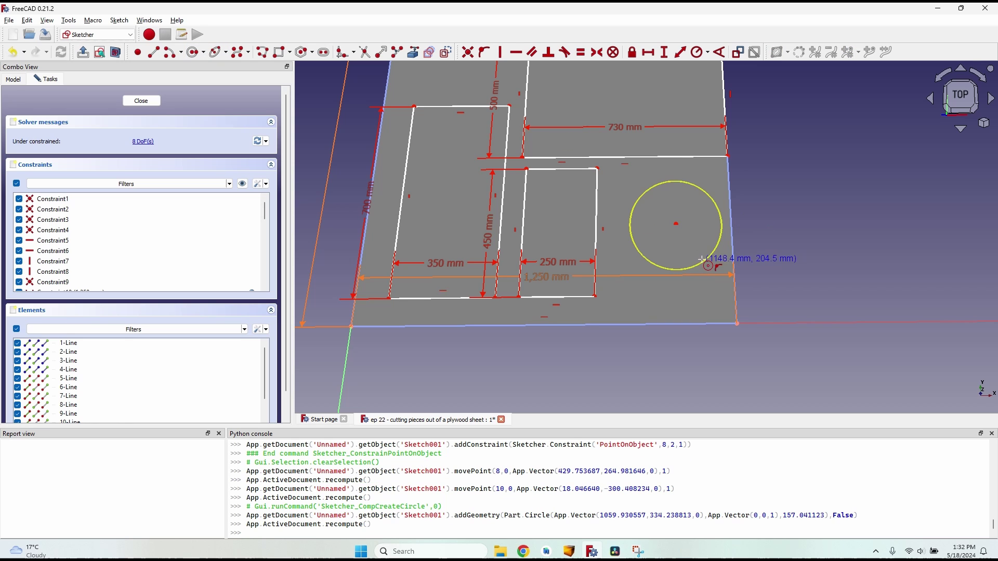
pyautogui.rightClick(686, 214)
pyautogui.scroll(2, 523, 138)
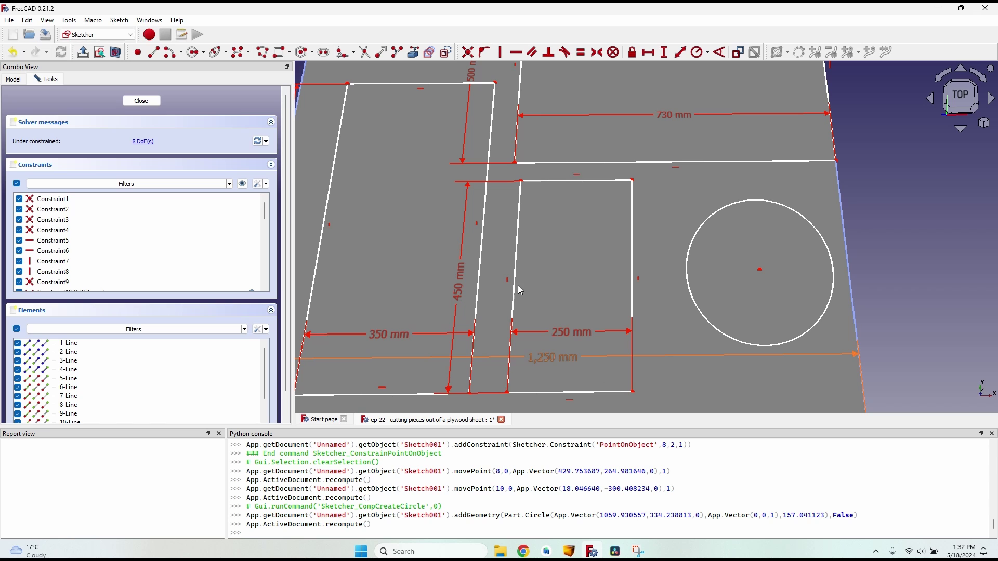
pyautogui.scroll(-1, 625, 242)
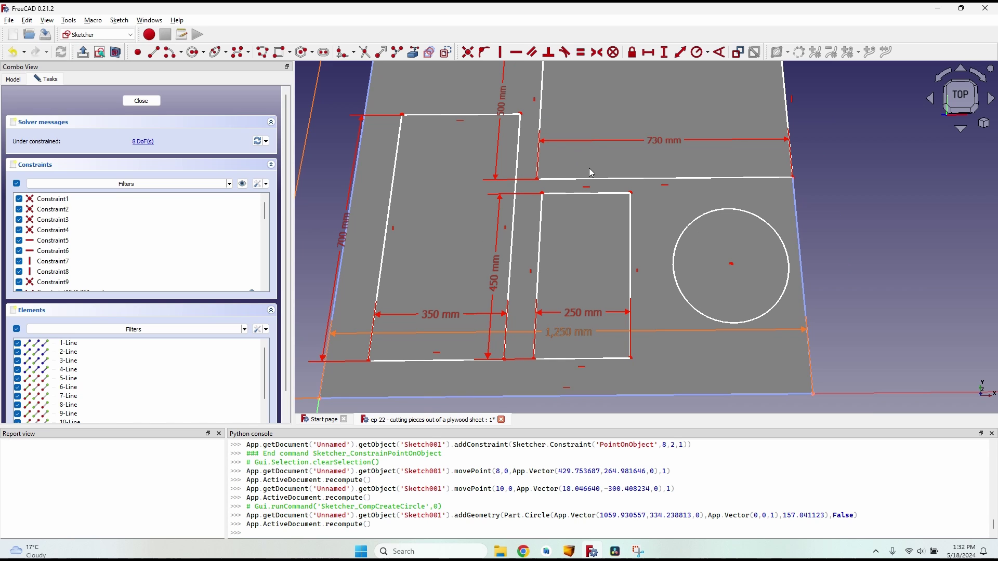
# Step: Shift the 250 by 450 mm rectangle slightly and constrain the vertical gap between its upper edge and the 730 by 500 mm rectangle to Spreadsheet.diameter
pyautogui.moveTo(548, 188); pyautogui.dragTo(569, 180)
pyautogui.scroll(6, 522, 193)
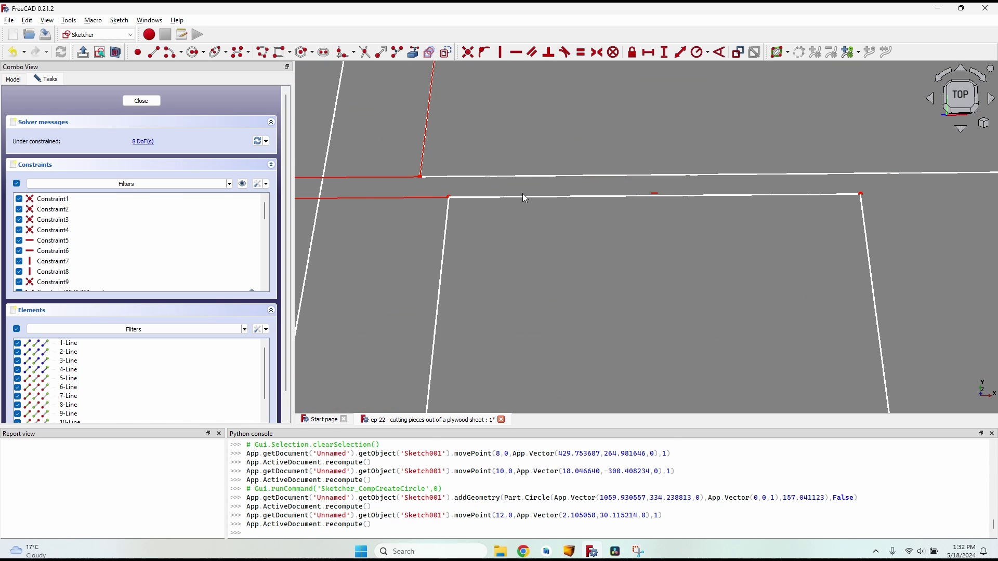
pyautogui.click(449, 197)
pyautogui.click(420, 177)
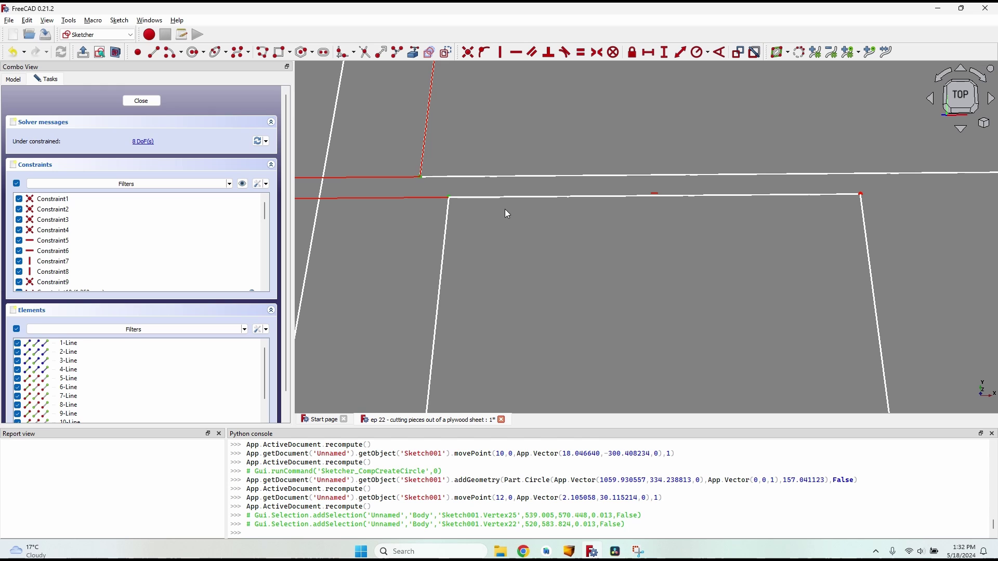
pyautogui.press('i')
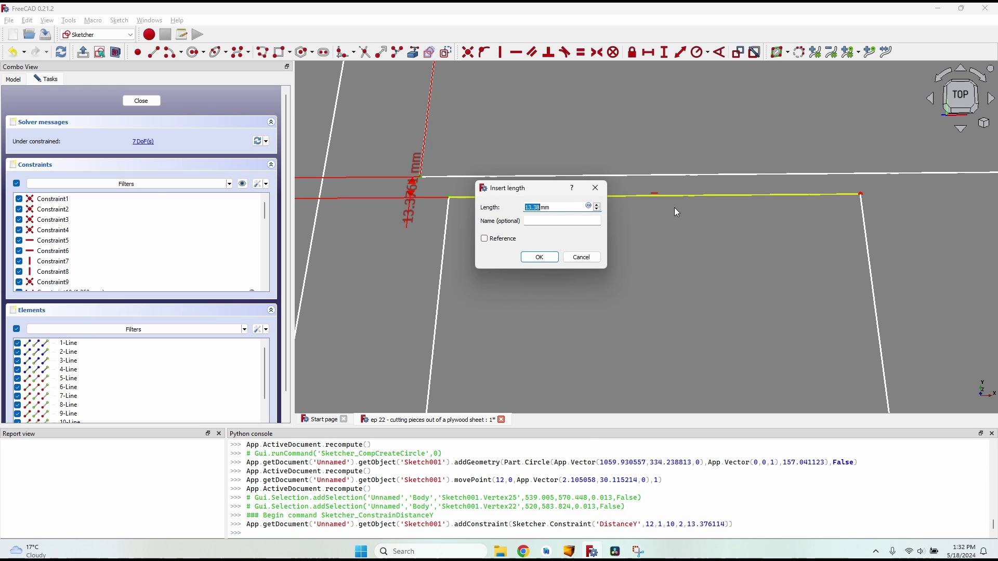
pyautogui.write('=Spreadsheet.')
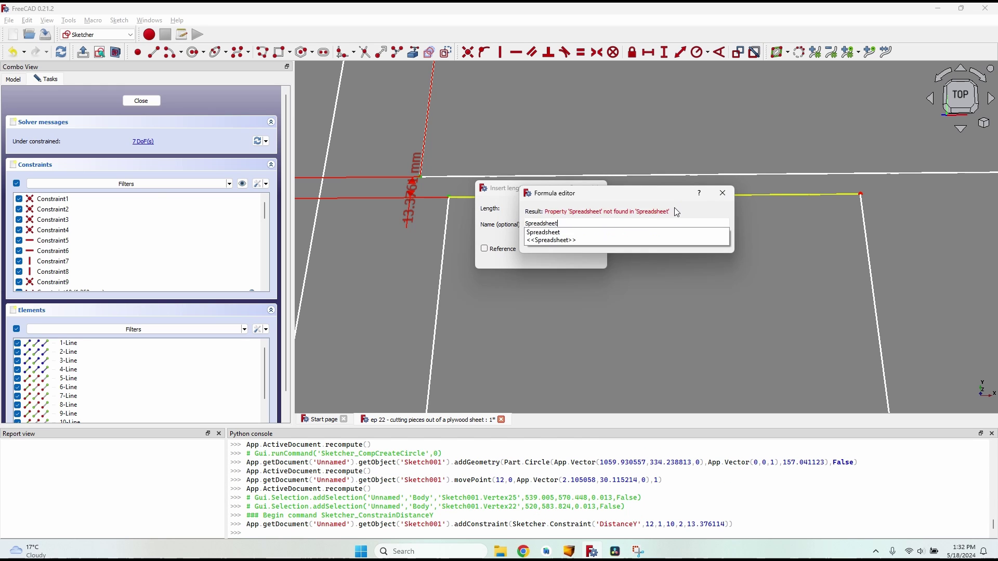
pyautogui.write('diameter')
pyautogui.press('Down')
pyautogui.press('Return')
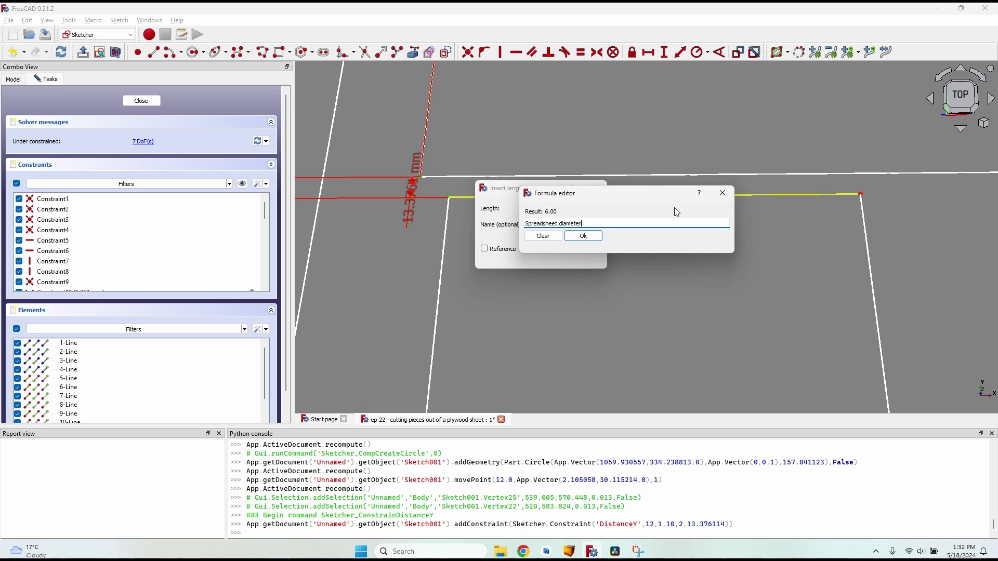
pyautogui.press('Return')
pyautogui.press('Return')
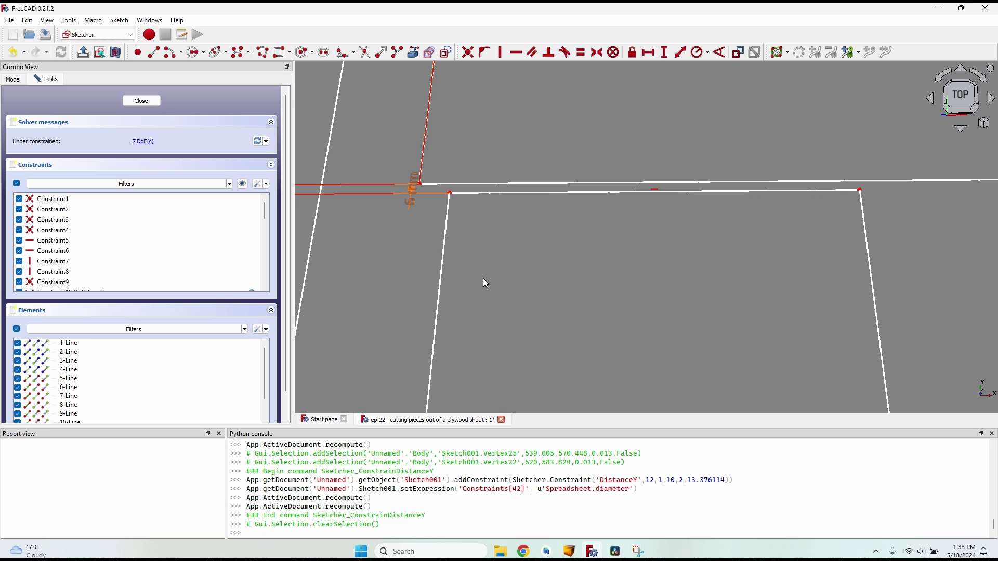
# Step: Vertically align the upper left corner of the 250 by 450 mm rectangle with the lower left corner of the 730 by 500 mm rectangle
pyautogui.scroll(-3, 485, 283)
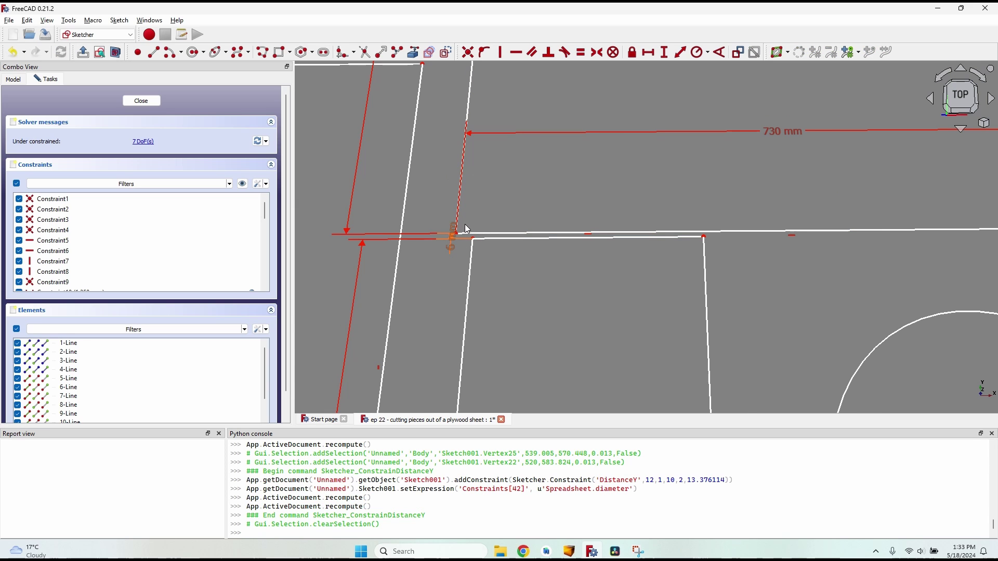
pyautogui.scroll(3, 472, 236)
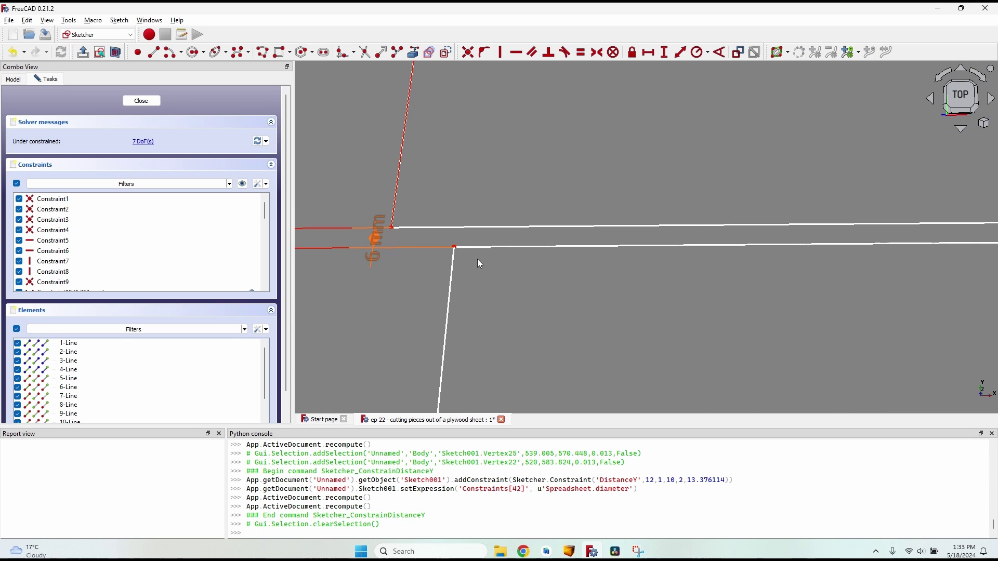
pyautogui.scroll(6, 457, 230)
pyautogui.scroll(-6, 443, 288)
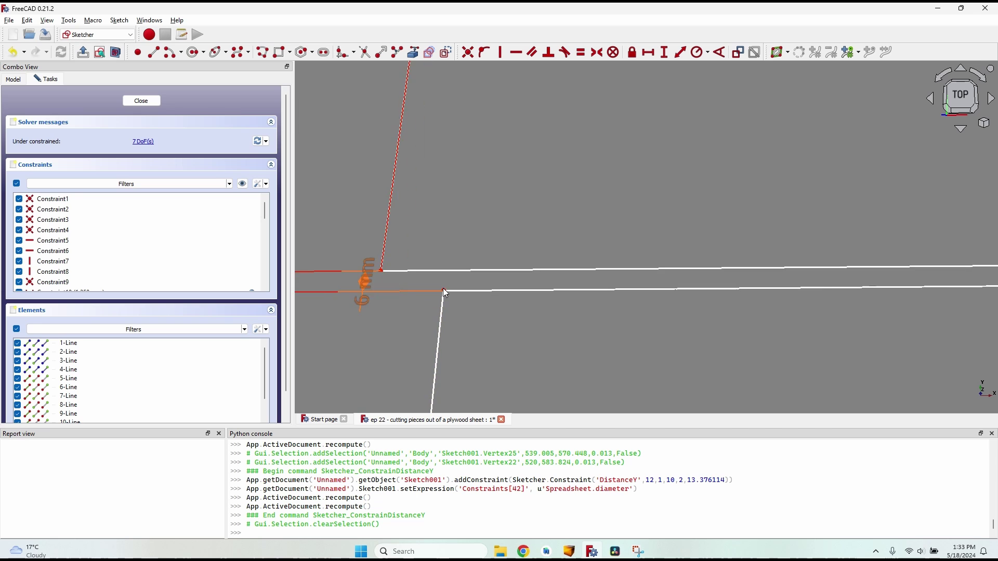
pyautogui.scroll(-2, 444, 292)
pyautogui.click(443, 289)
pyautogui.click(416, 278)
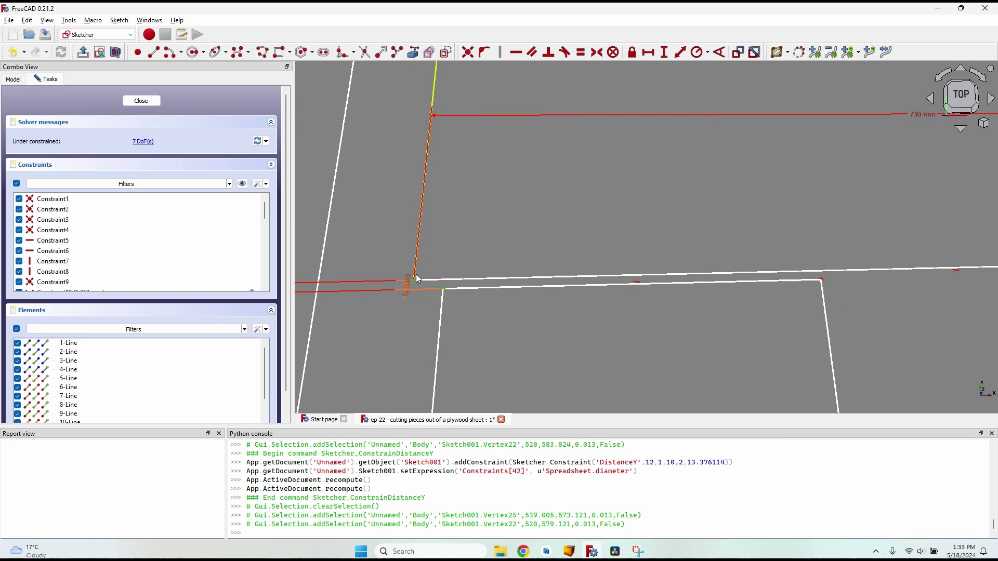
pyautogui.press('v')
pyautogui.scroll(-2, 445, 248)
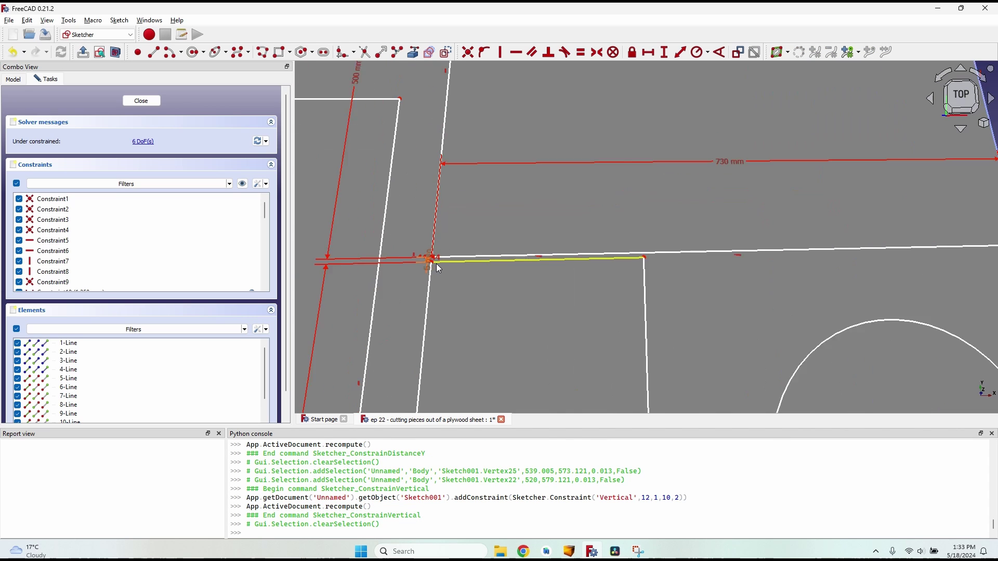
# Step: Move the 350 by 700 mm rectangle toward the board's lower left corner and make their lower left corners coincident
pyautogui.scroll(4, 435, 263)
pyautogui.scroll(-5, 437, 286)
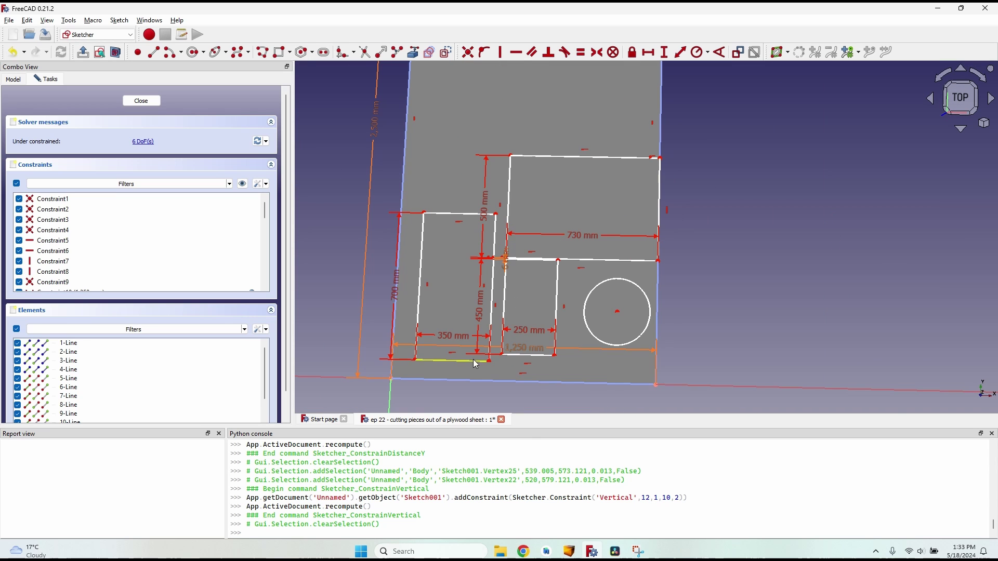
pyautogui.moveTo(478, 364); pyautogui.dragTo(453, 368)
pyautogui.doubleClick(405, 363)
pyautogui.click(404, 363)
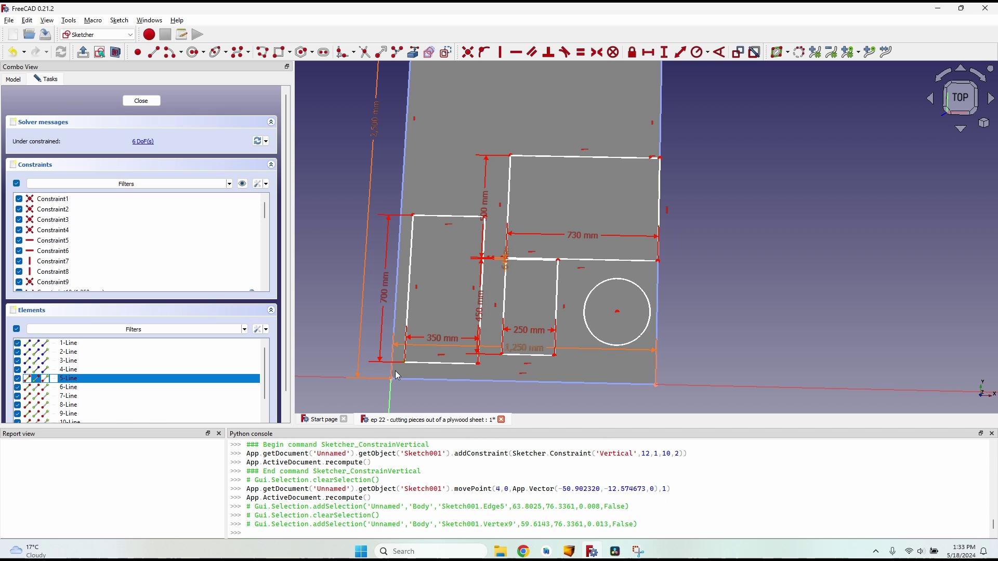
pyautogui.click(391, 379)
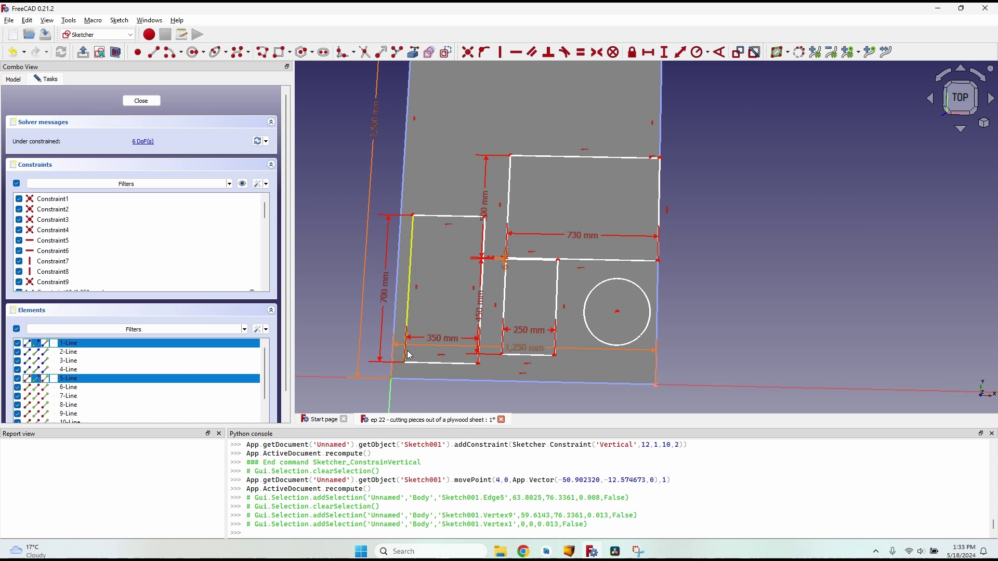
pyautogui.scroll(5, 400, 369)
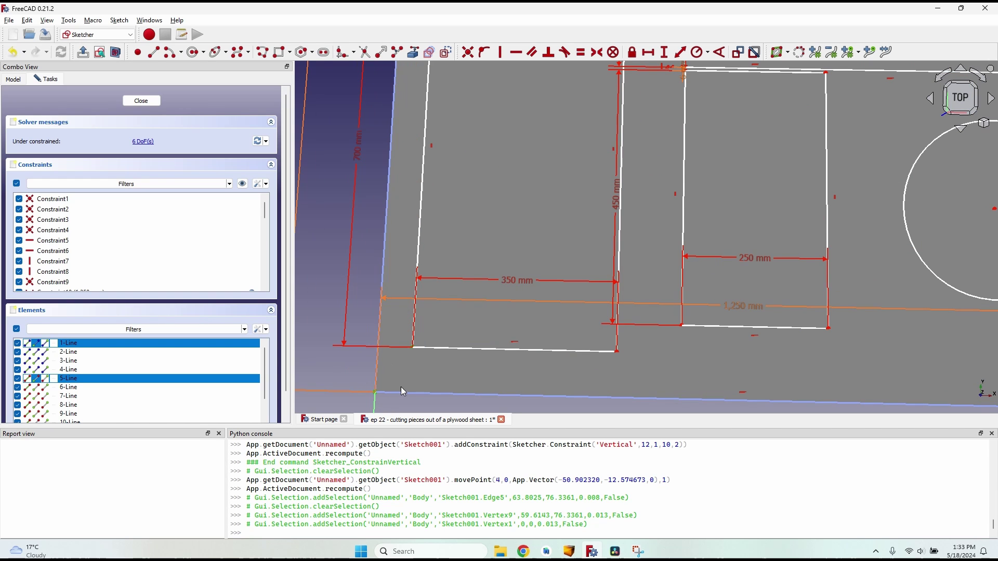
pyautogui.press('c')
pyautogui.scroll(-5, 402, 202)
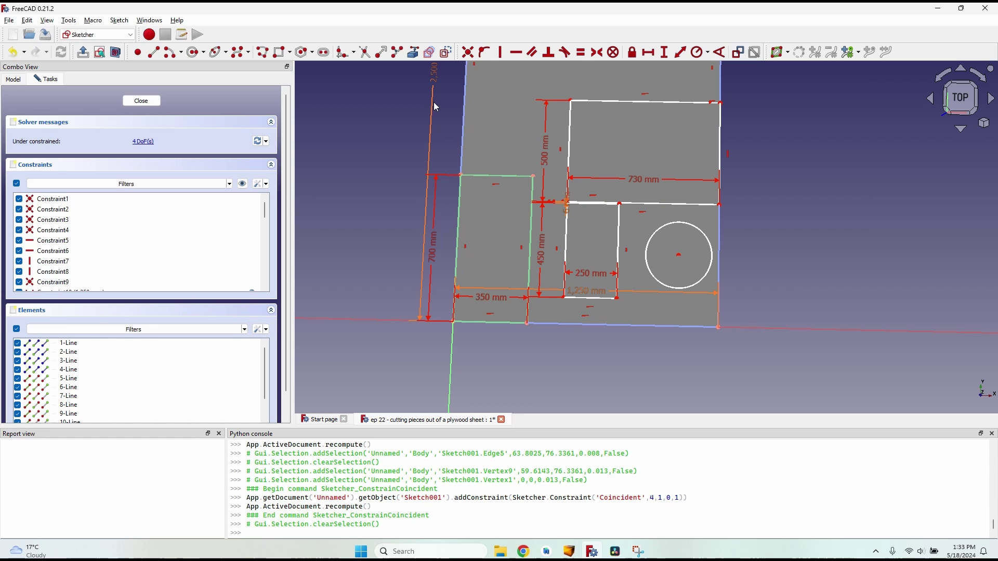
# Step: Move the circle closer to the board's lower edge, centred at about X 1003, Y 209 mm, and close the sketch
pyautogui.scroll(2, 555, 185)
pyautogui.scroll(-5, 571, 181)
pyautogui.moveTo(571, 181); pyautogui.dragTo(533, 91, button='middle')
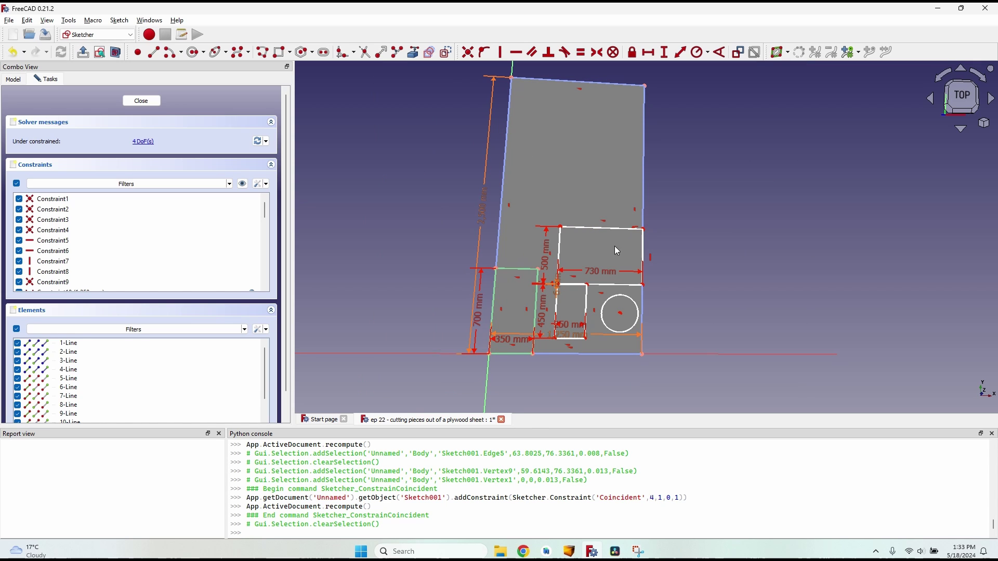
pyautogui.moveTo(613, 299); pyautogui.dragTo(606, 314)
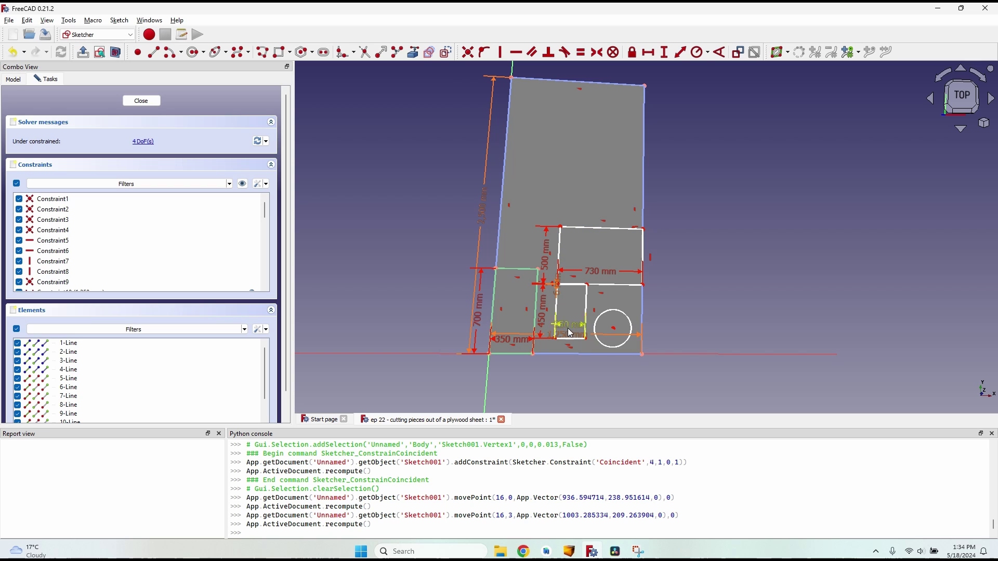
pyautogui.scroll(4, 613, 287)
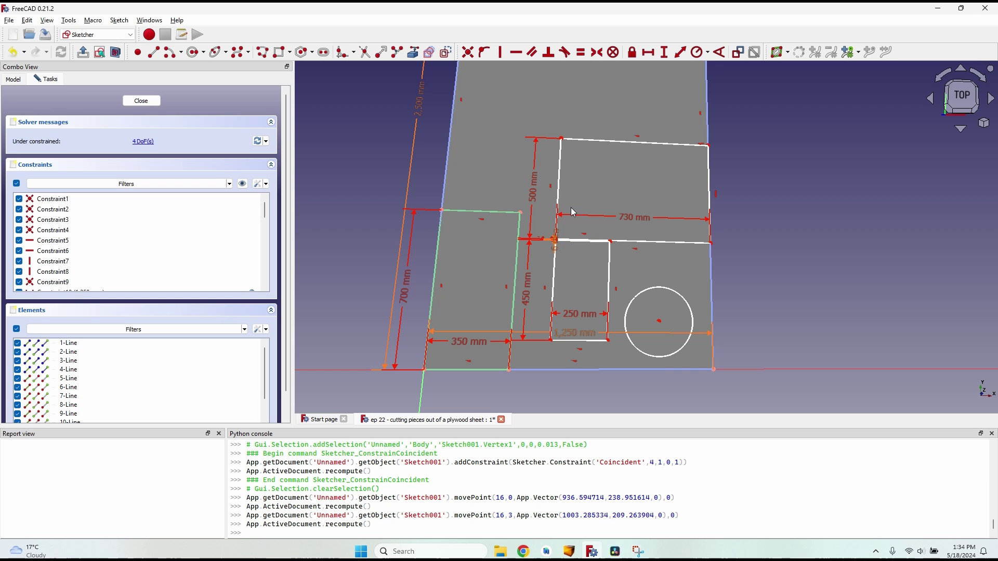
pyautogui.click(150, 103)
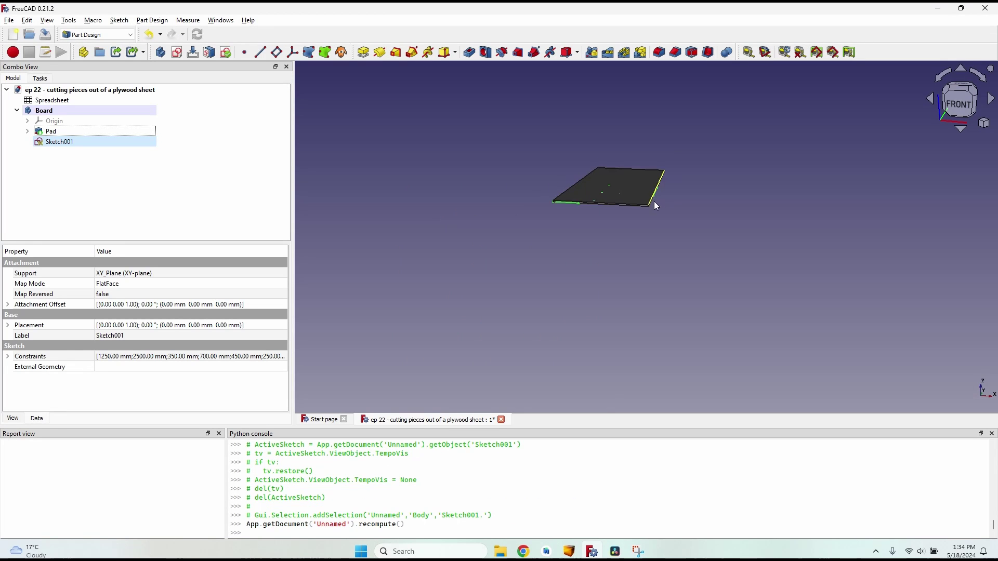
# Step: Set the z position of Sketch001's attachment offset to the expression Spreadsheet.thickness
pyautogui.moveTo(654, 201)
pyautogui.mouseDown(button='middle')
pyautogui.moveTo(578, 158)
pyautogui.moveTo(588, 195)
pyautogui.mouseUp(button='middle')
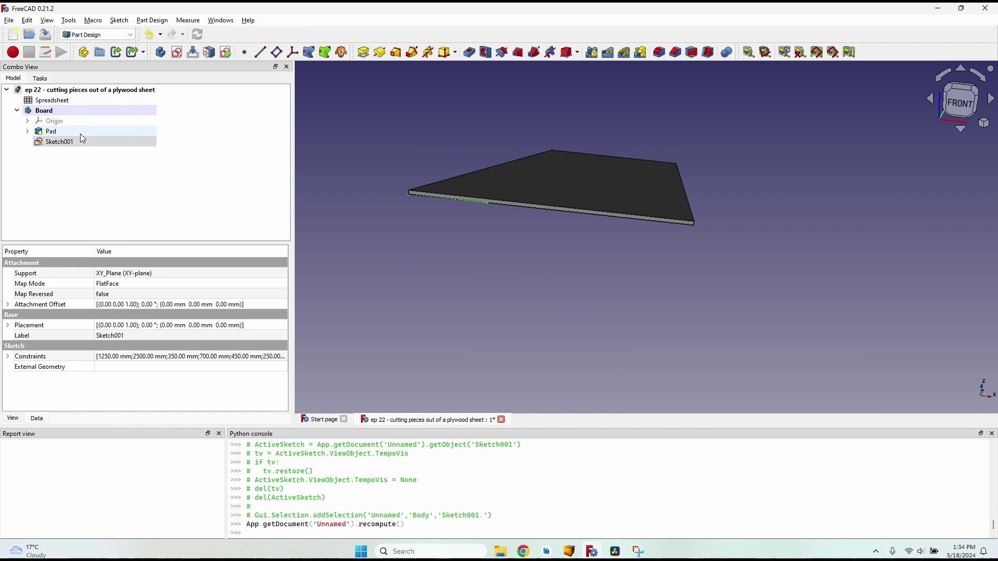
pyautogui.click(81, 142)
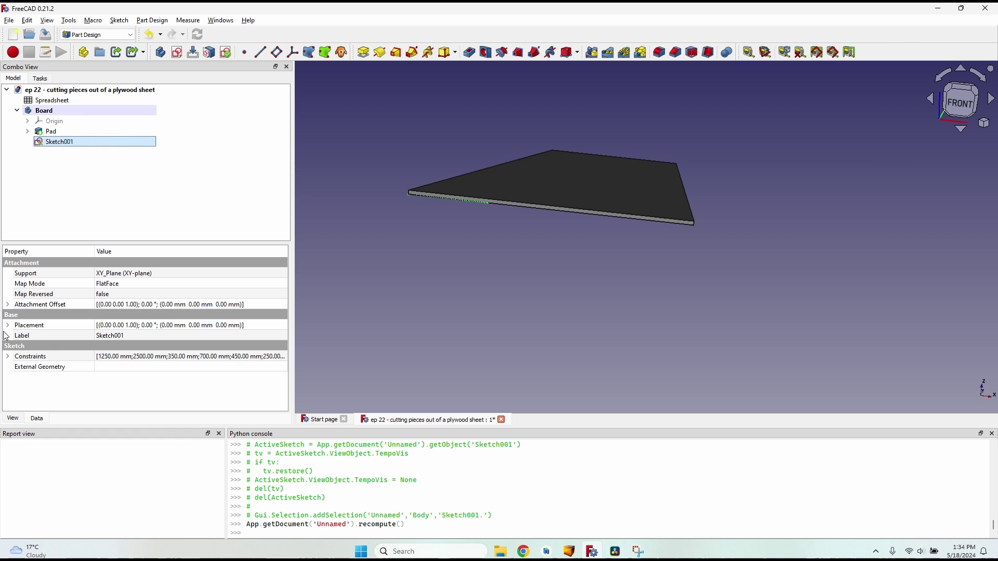
pyautogui.click(7, 324)
pyautogui.click(19, 356)
pyautogui.click(104, 377)
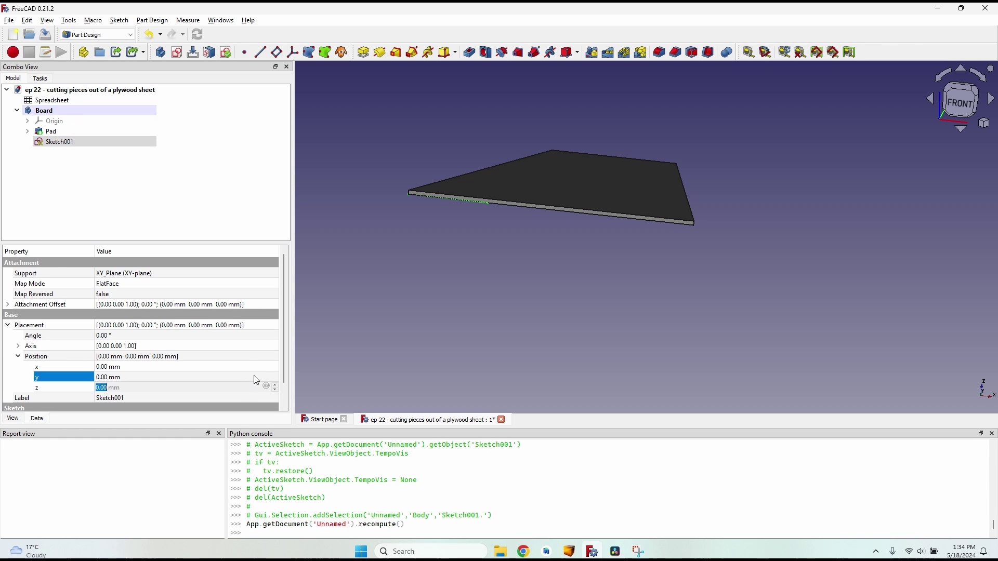
pyautogui.click(8, 305)
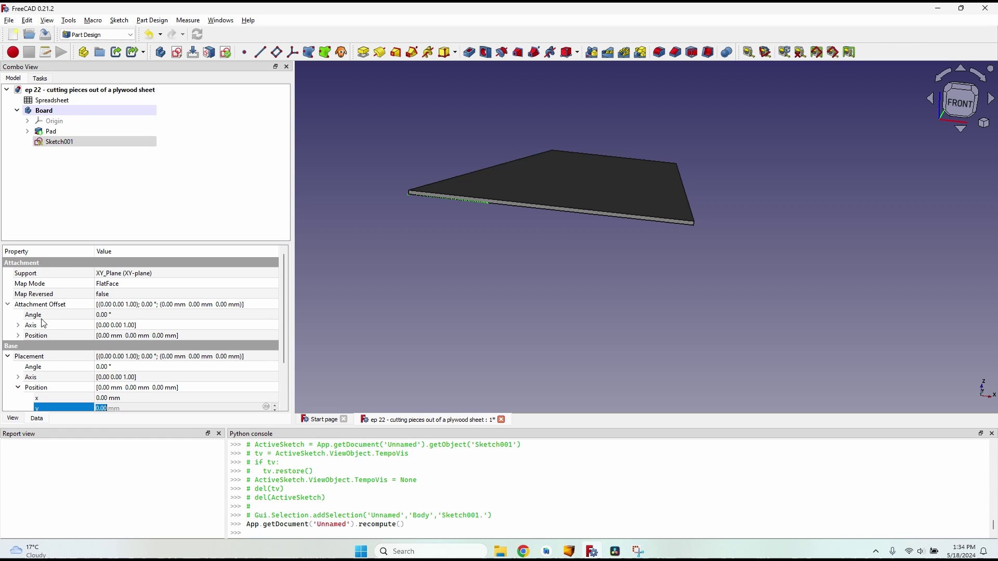
pyautogui.click(19, 336)
pyautogui.click(120, 367)
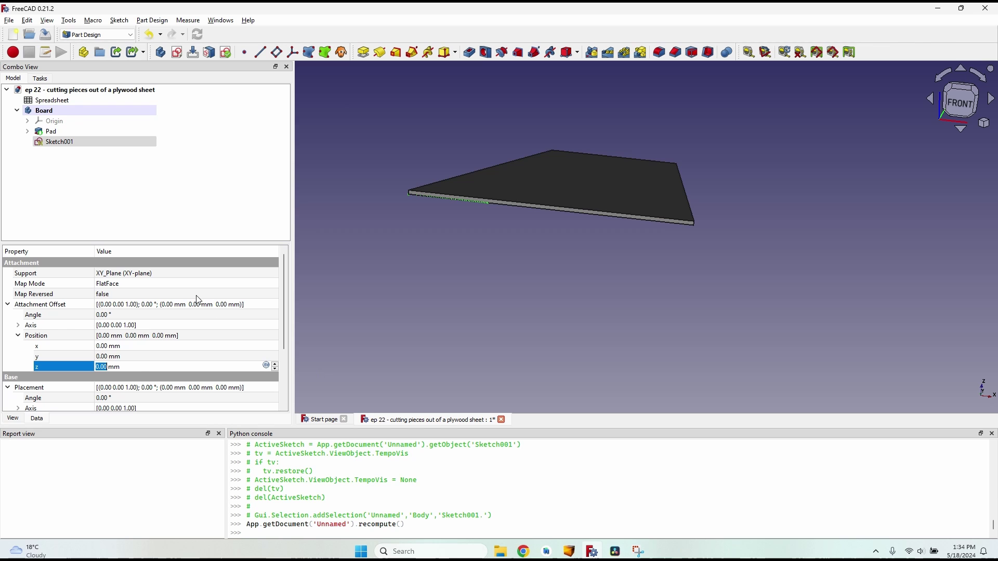
pyautogui.write('=')
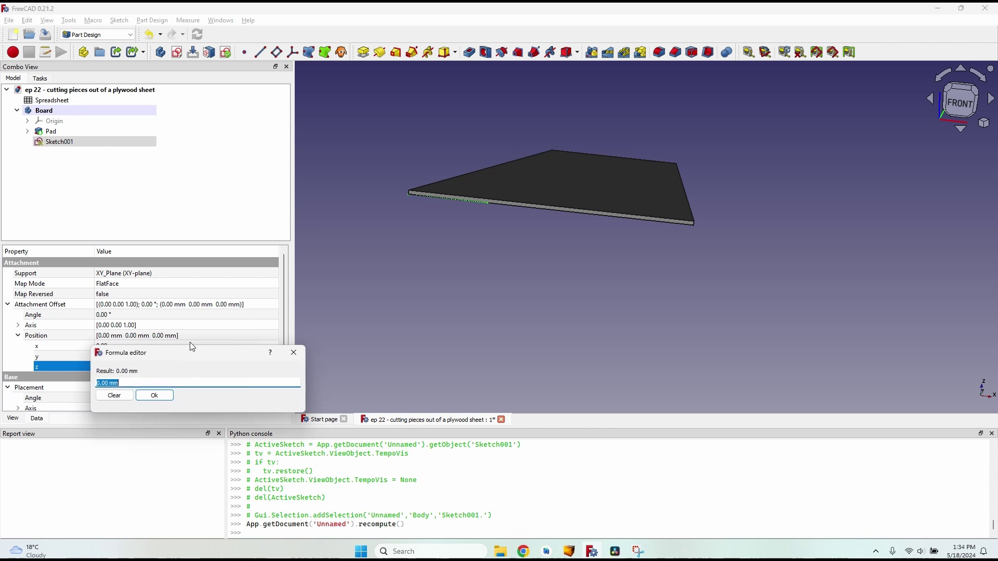
pyautogui.write('Spreadsheet.thickness')
pyautogui.press('Return')
pyautogui.press('Return')
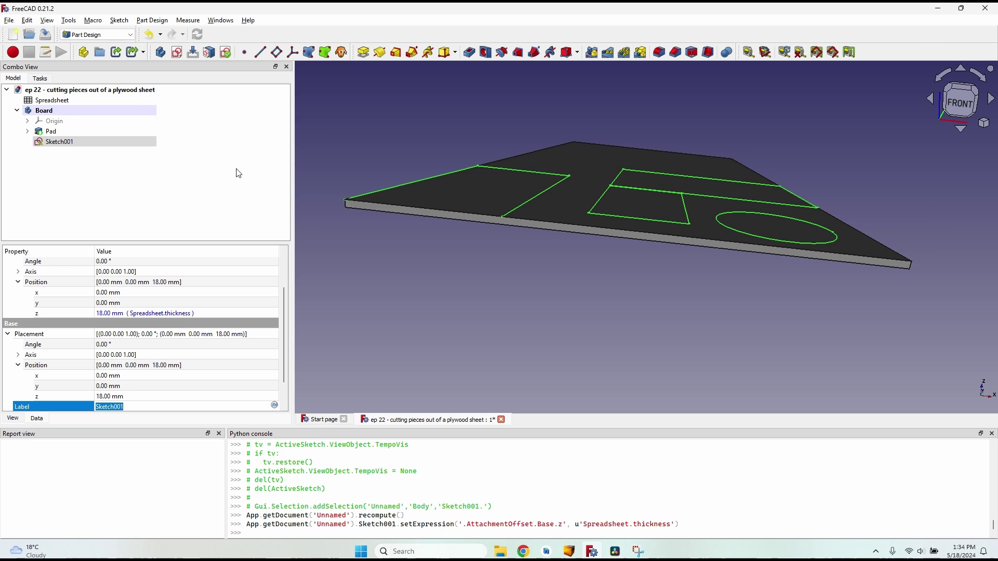
# Step: Create a pocket from Sketch001 in the board with its length set to Spreadsheet.thickness-0.01
pyautogui.scroll(-3, 431, 191)
pyautogui.moveTo(588, 280); pyautogui.dragTo(610, 313, button='middle')
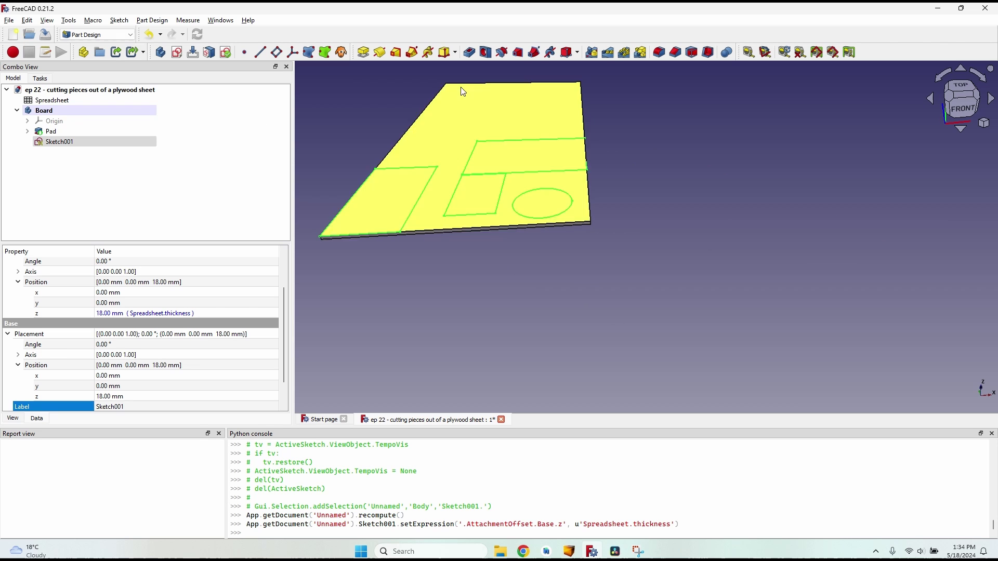
pyautogui.click(470, 52)
pyautogui.moveTo(395, 219); pyautogui.dragTo(520, 208, button='middle')
pyautogui.write('=')
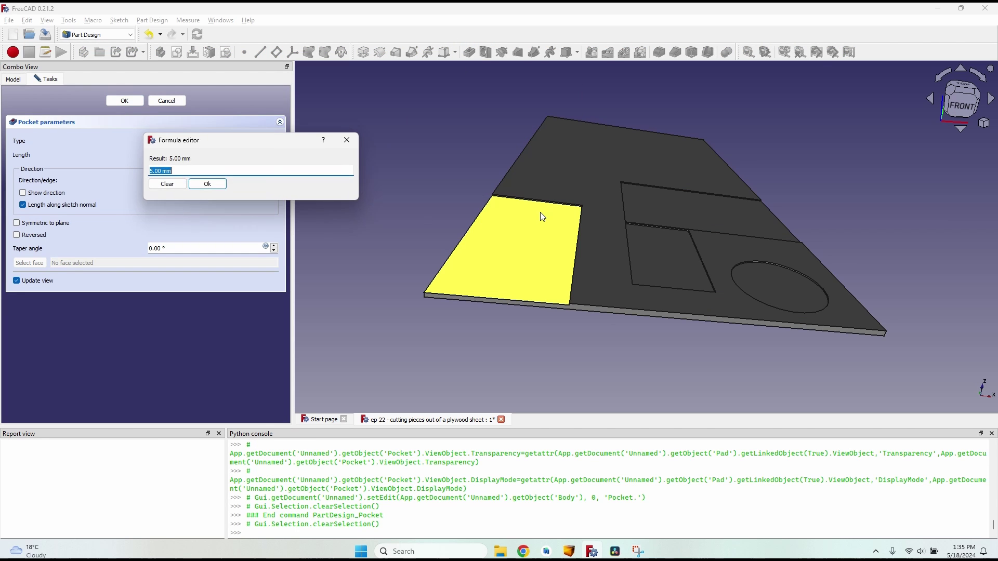
pyautogui.write('Spreadsheet.')
pyautogui.press('Down')
pyautogui.write('thickness')
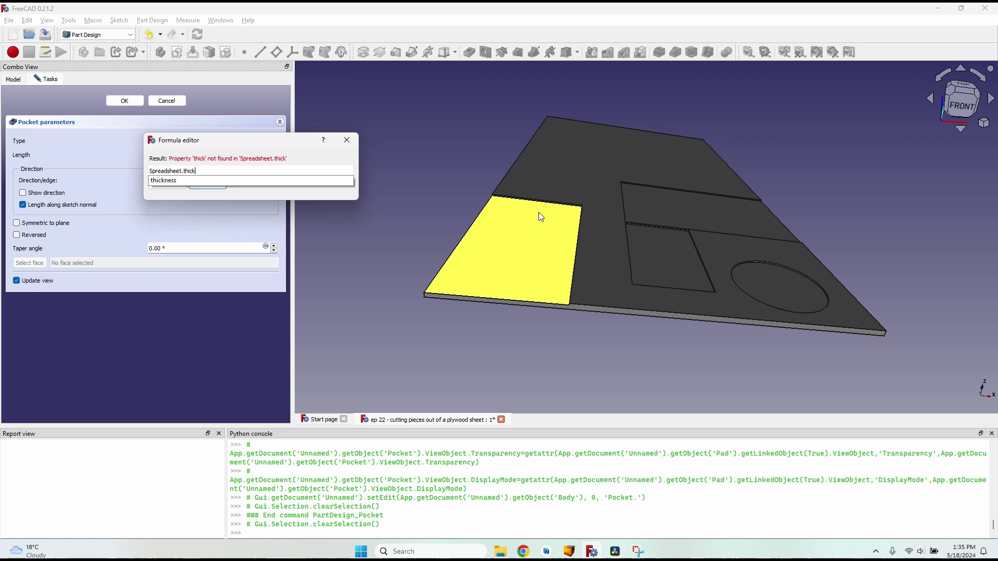
pyautogui.press('Down')
pyautogui.write('-0.01')
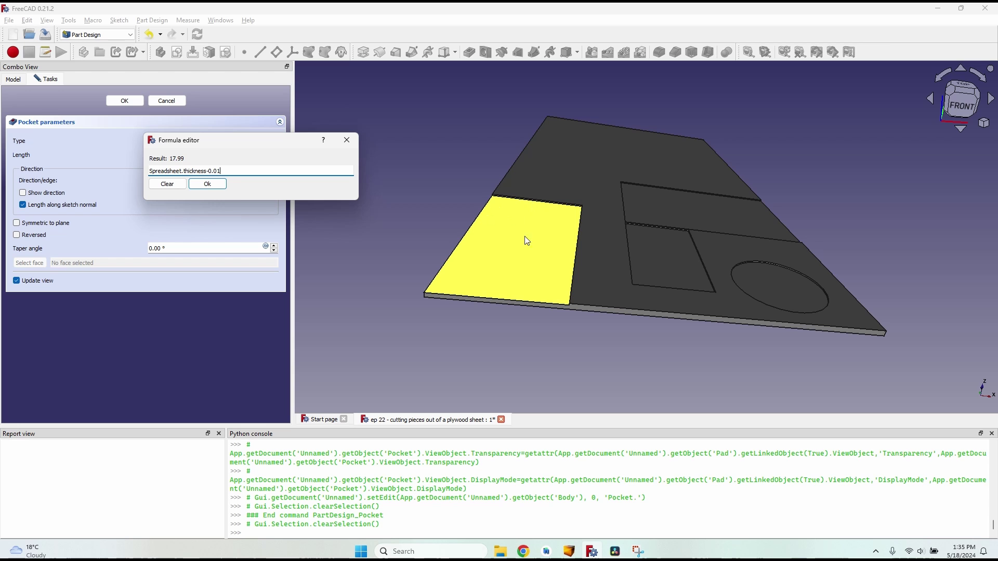
pyautogui.click(216, 185)
pyautogui.click(125, 101)
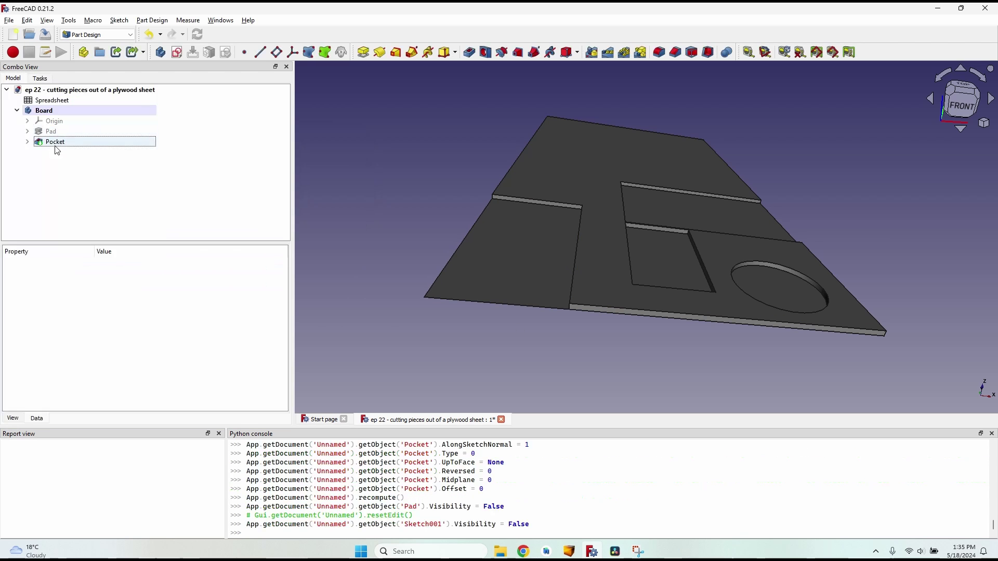
# Step: Rename the pocket's sketch, Sketch001, as Cutout
pyautogui.moveTo(579, 382); pyautogui.dragTo(586, 328, button='middle')
pyautogui.scroll(4, 609, 263)
pyautogui.moveTo(610, 263); pyautogui.dragTo(487, 233, button='middle')
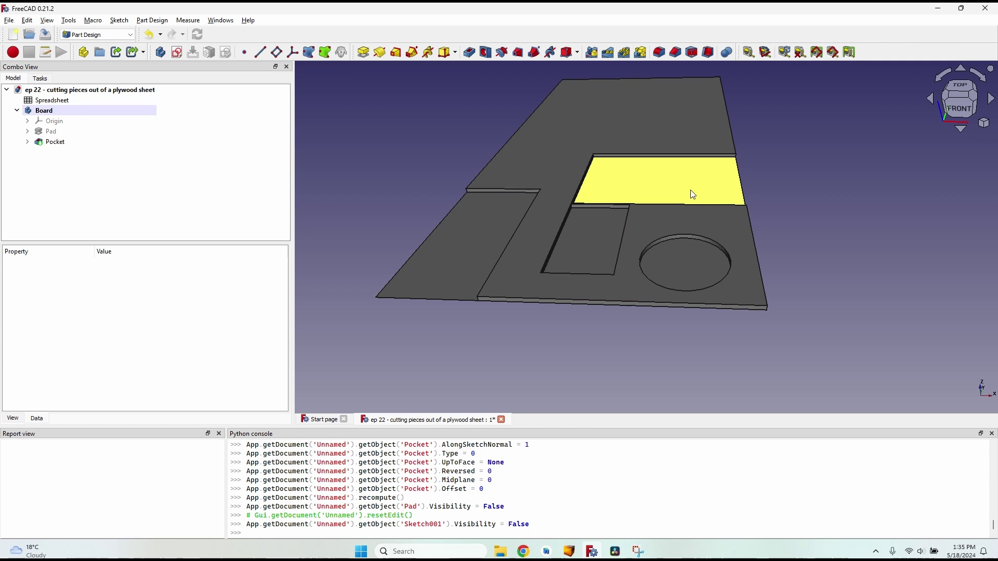
pyautogui.click(27, 142)
pyautogui.click(71, 151)
pyautogui.press('F2')
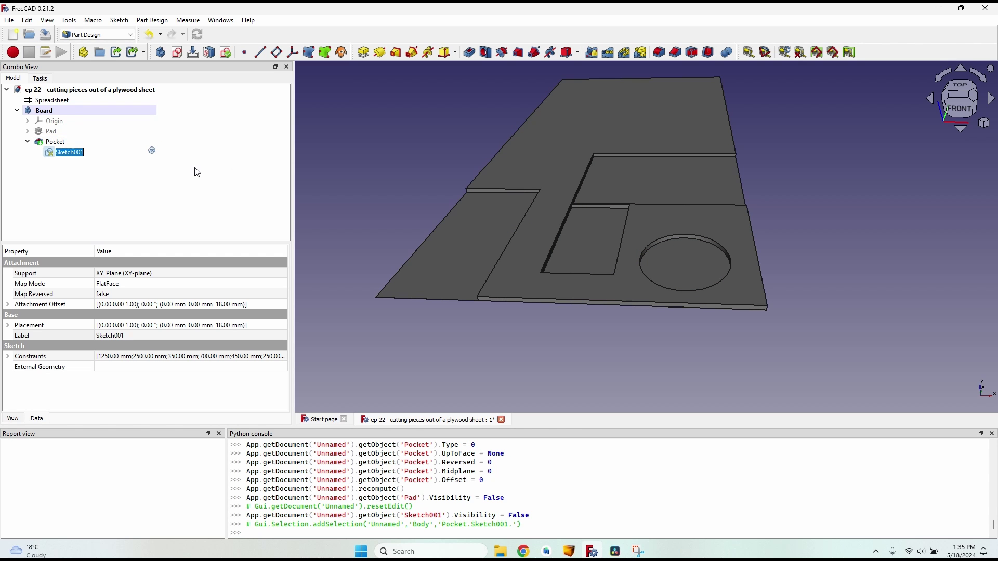
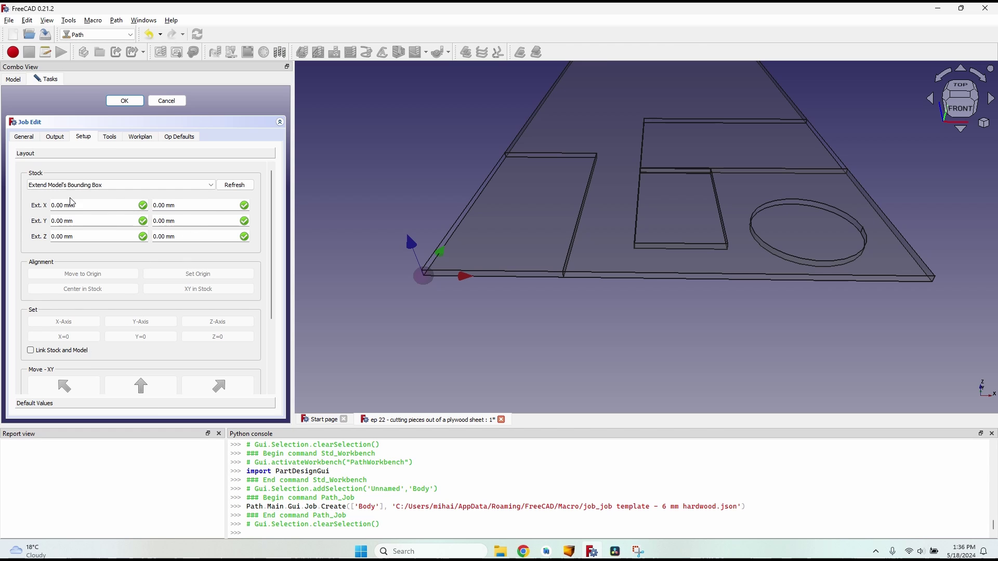
# Step: Check the tool listed for the job and accept the job settings
pyautogui.hotkey('ctrl', 'Tab')
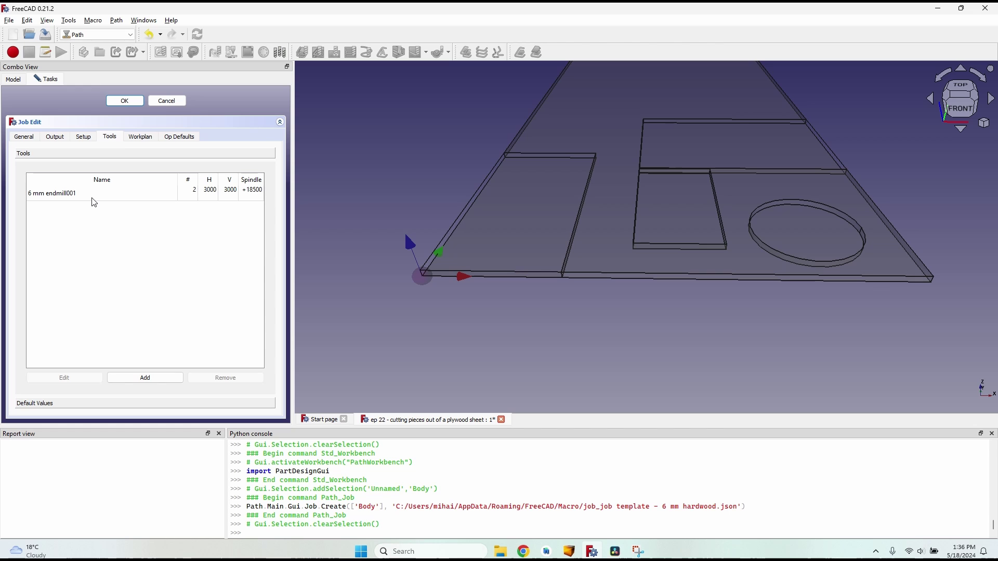
pyautogui.click(125, 101)
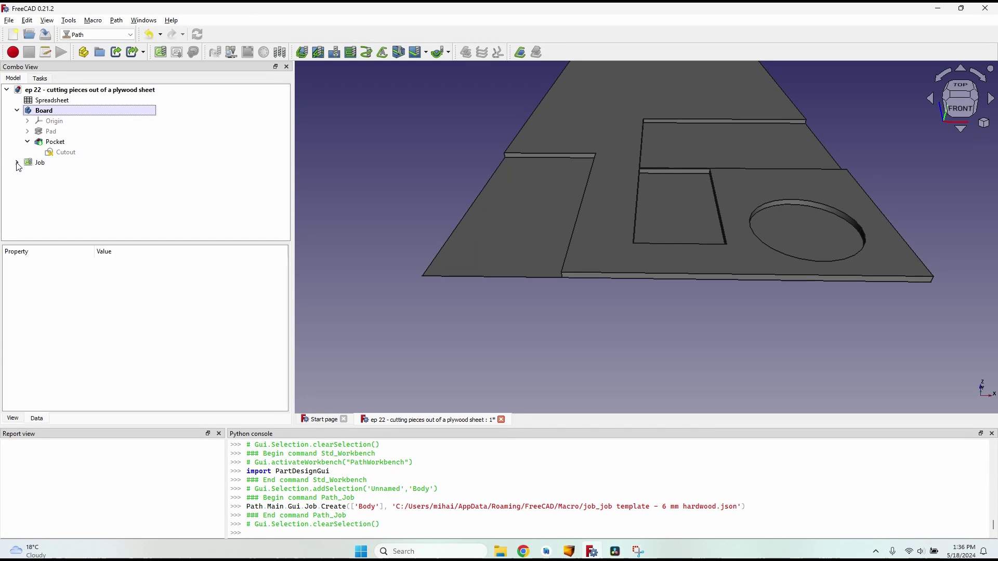
# Step: Create an outside Profile operation in the job with the three rectangular and one circular recessed faces as base geometry, and apply it
pyautogui.click(39, 162)
pyautogui.click(304, 54)
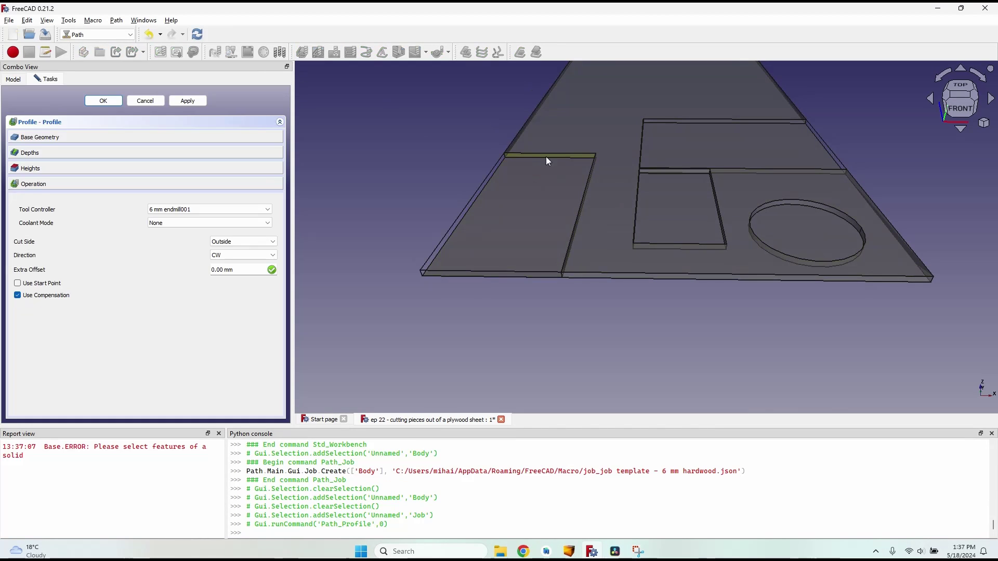
pyautogui.click(713, 155)
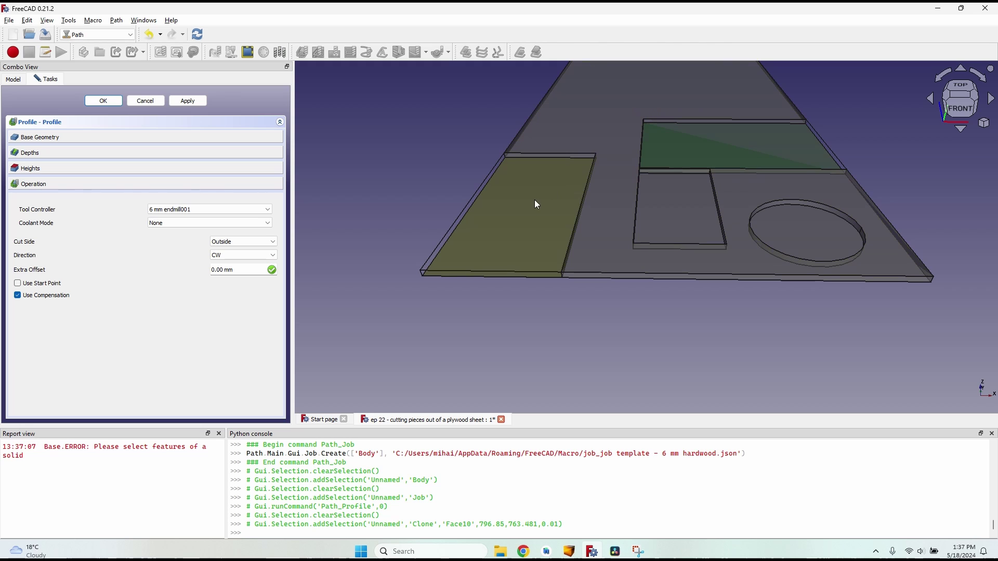
pyautogui.click(517, 229)
pyautogui.click(690, 203)
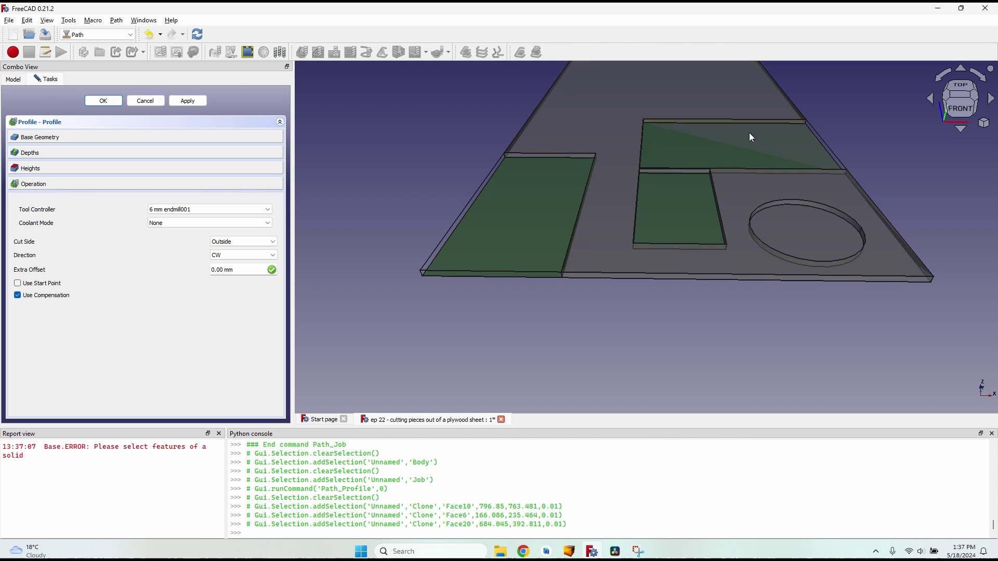
pyautogui.click(809, 233)
pyautogui.click(57, 138)
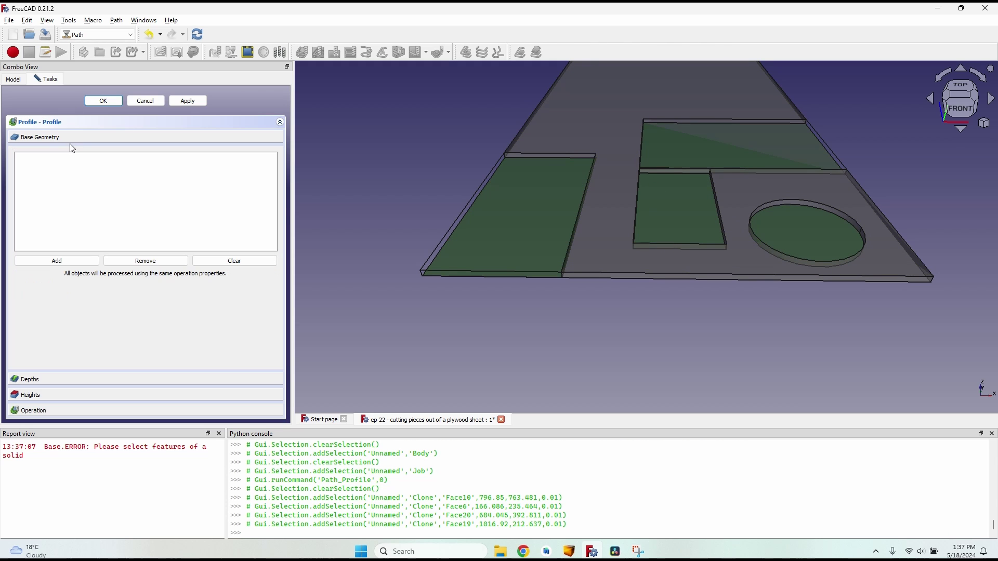
pyautogui.click(57, 260)
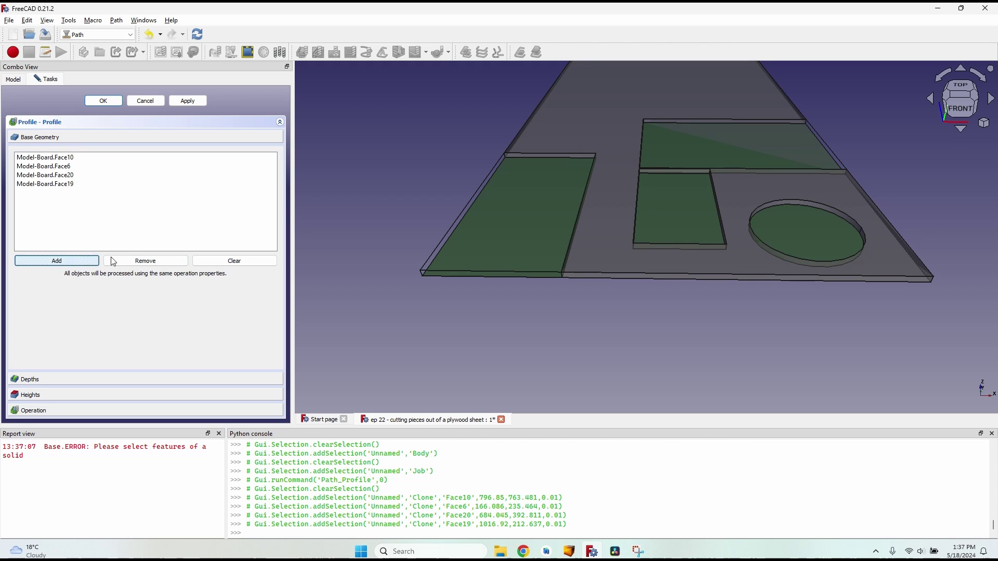
pyautogui.click(190, 102)
# Step: Inspect the profile toolpaths along the piece edges and in the gap between the adjoining rectangles, and accept the operation
pyautogui.scroll(3, 735, 90)
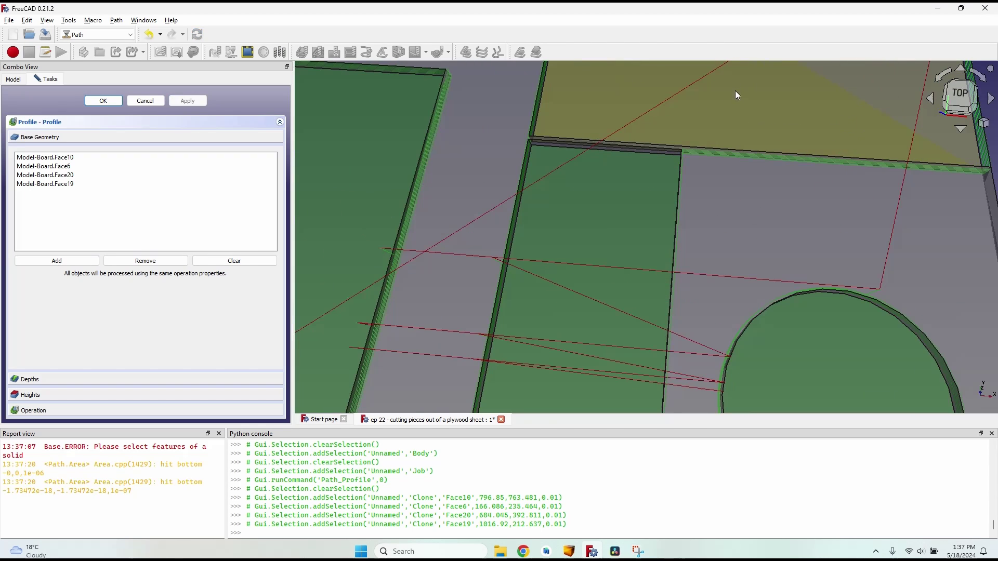
pyautogui.scroll(-5, 377, 139)
pyautogui.moveTo(490, 182); pyautogui.dragTo(367, 167, button='middle')
pyautogui.scroll(5, 492, 195)
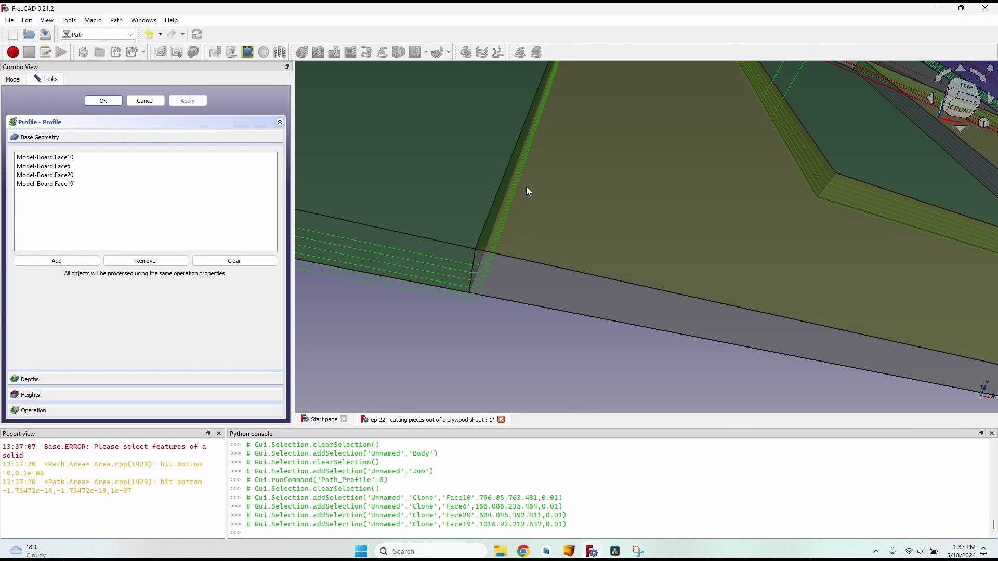
pyautogui.scroll(-4, 435, 160)
pyautogui.moveTo(447, 162); pyautogui.dragTo(698, 158, button='middle')
pyautogui.scroll(-3, 488, 124)
pyautogui.scroll(6, 699, 158)
pyautogui.scroll(-2, 319, 151)
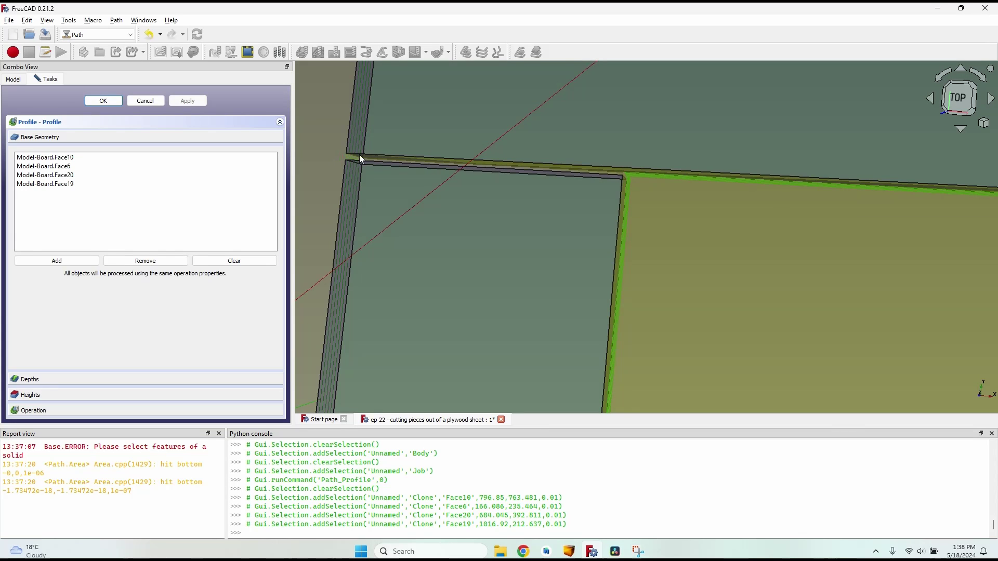
pyautogui.moveTo(357, 158); pyautogui.dragTo(634, 195, button='middle')
pyautogui.scroll(-3, 599, 183)
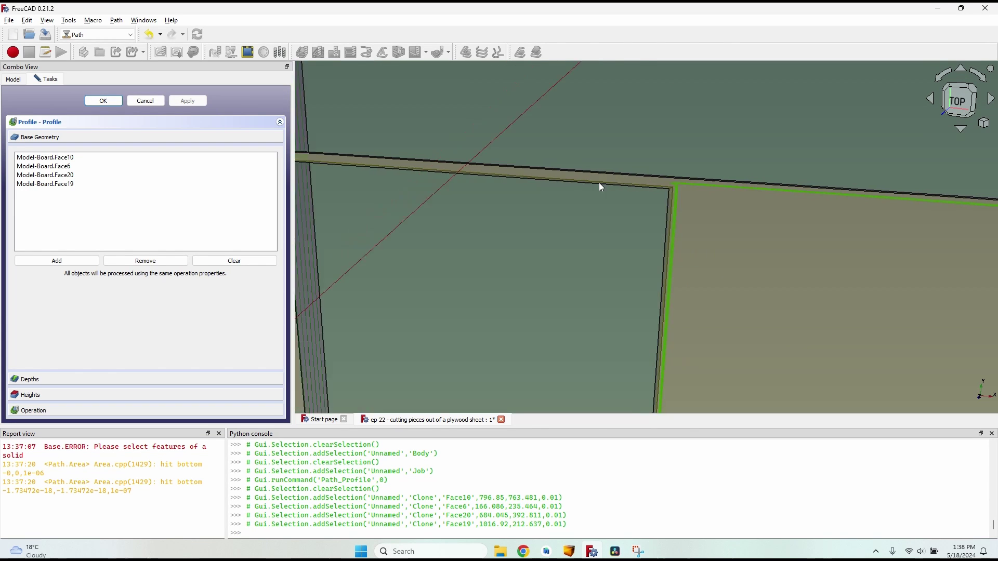
pyautogui.moveTo(647, 279); pyautogui.dragTo(679, 263, button='middle')
pyautogui.scroll(-6, 679, 263)
pyautogui.scroll(2, 673, 286)
pyautogui.scroll(-3, 675, 290)
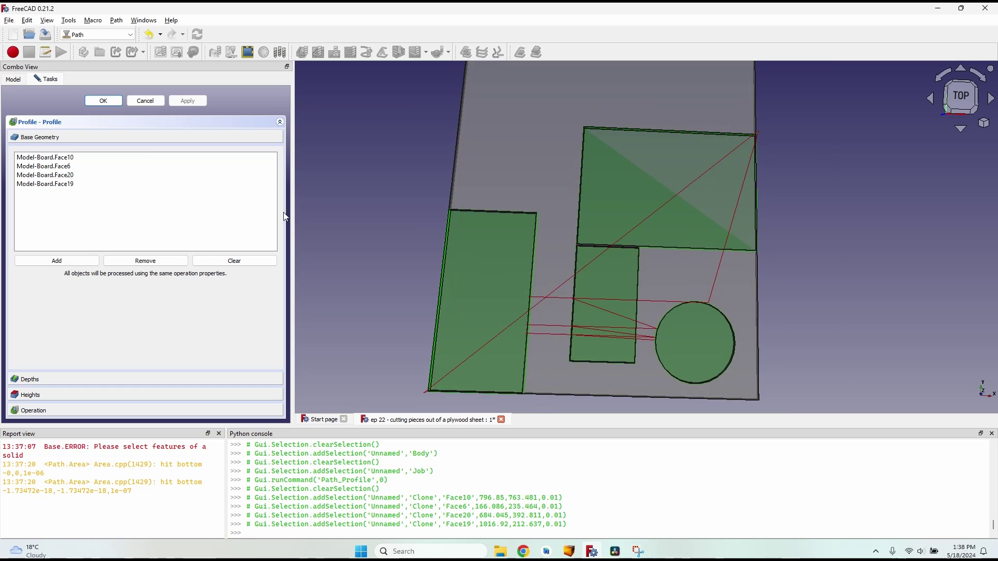
pyautogui.click(104, 100)
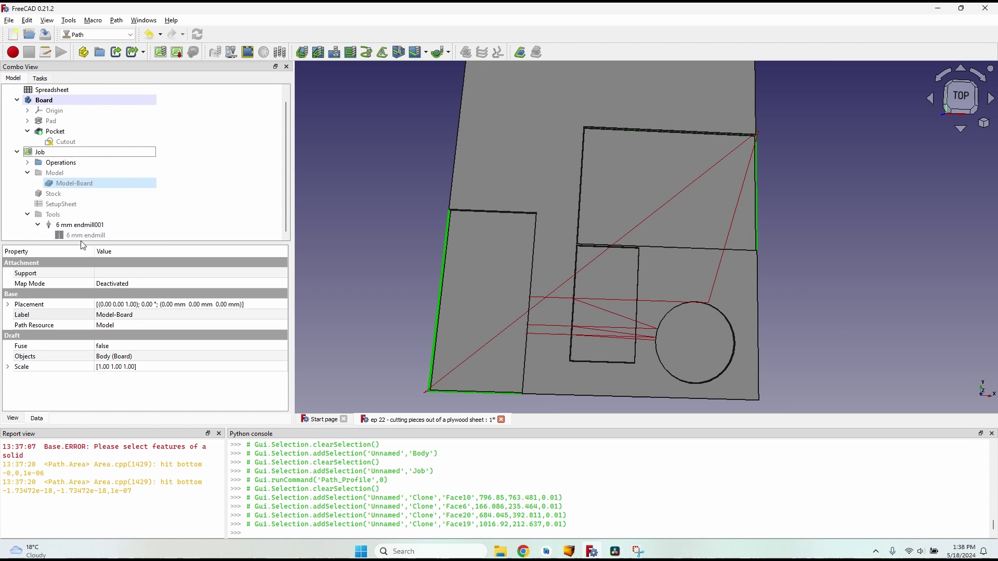
# Step: Set the diameter of the job's 6 mm endmill tool bit to the expression Spreadsheet.diameter-0.0001
pyautogui.click(87, 235)
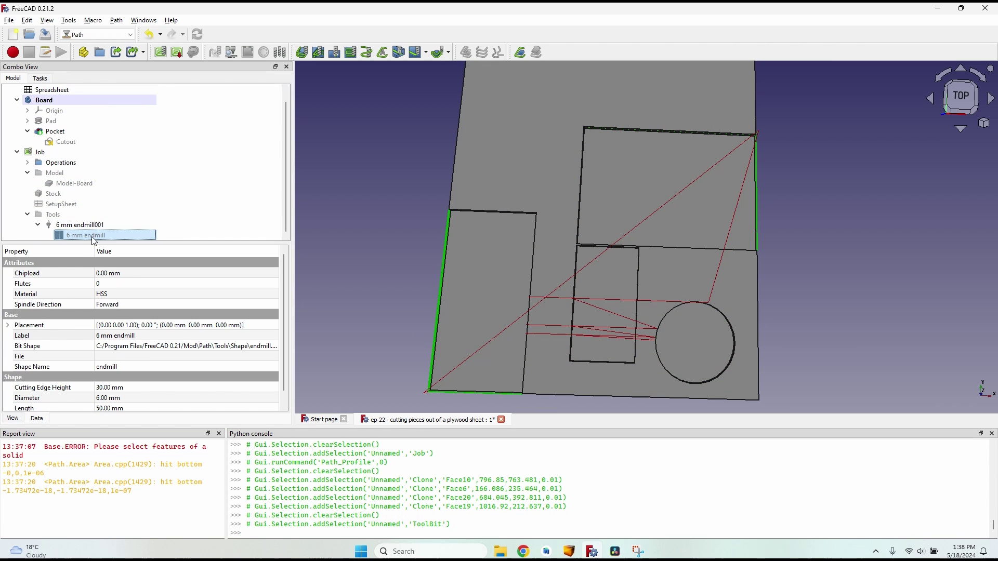
pyautogui.doubleClick(102, 237)
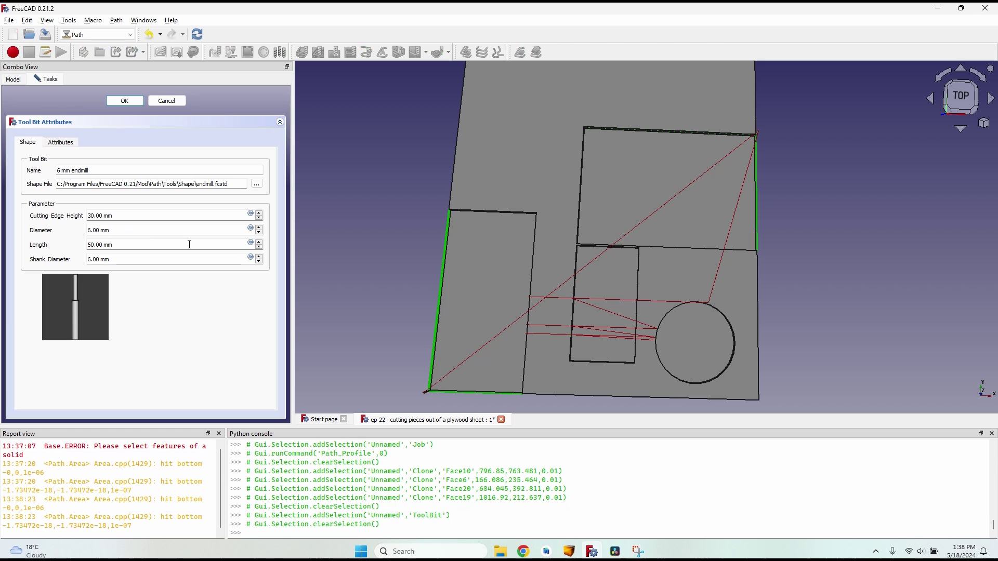
pyautogui.click(250, 229)
pyautogui.write('S')
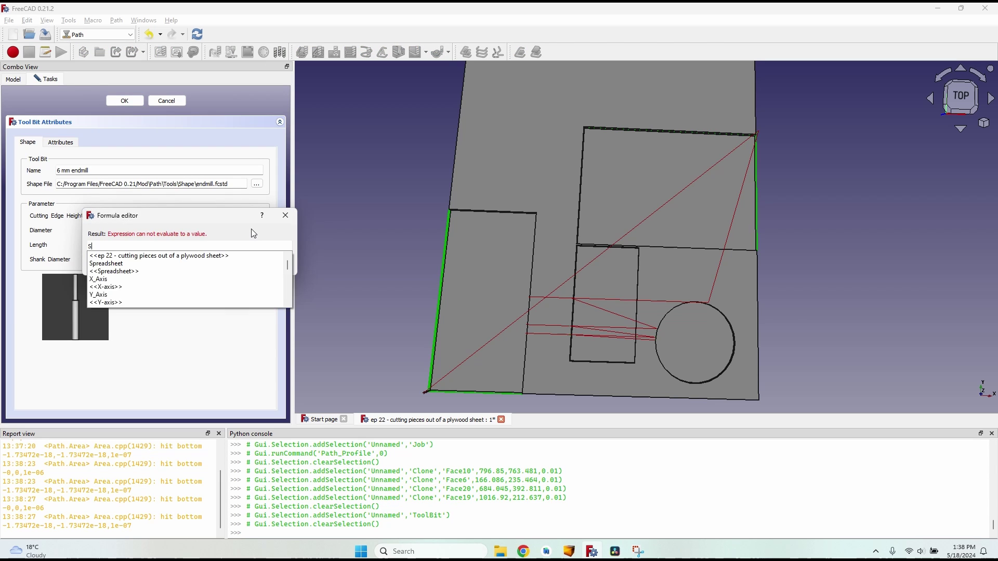
pyautogui.write('preadsheet.diam')
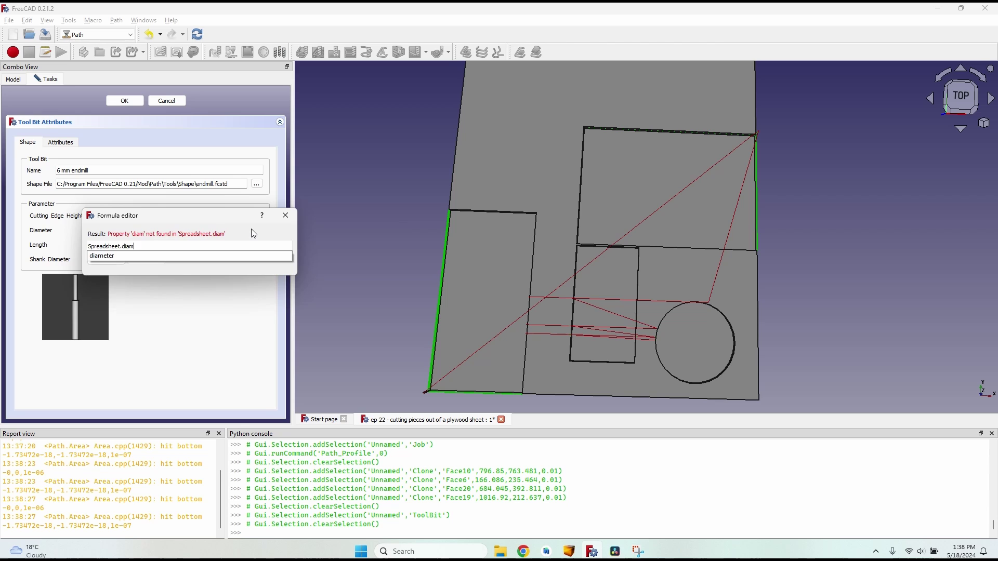
pyautogui.press('Down')
pyautogui.press('Return')
pyautogui.write('-0.')
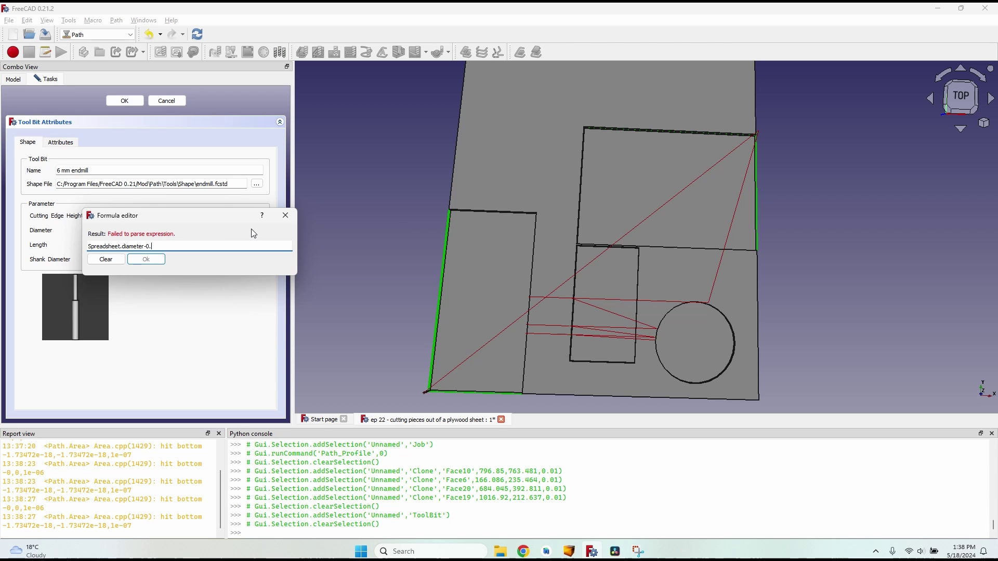
pyautogui.write('0001')
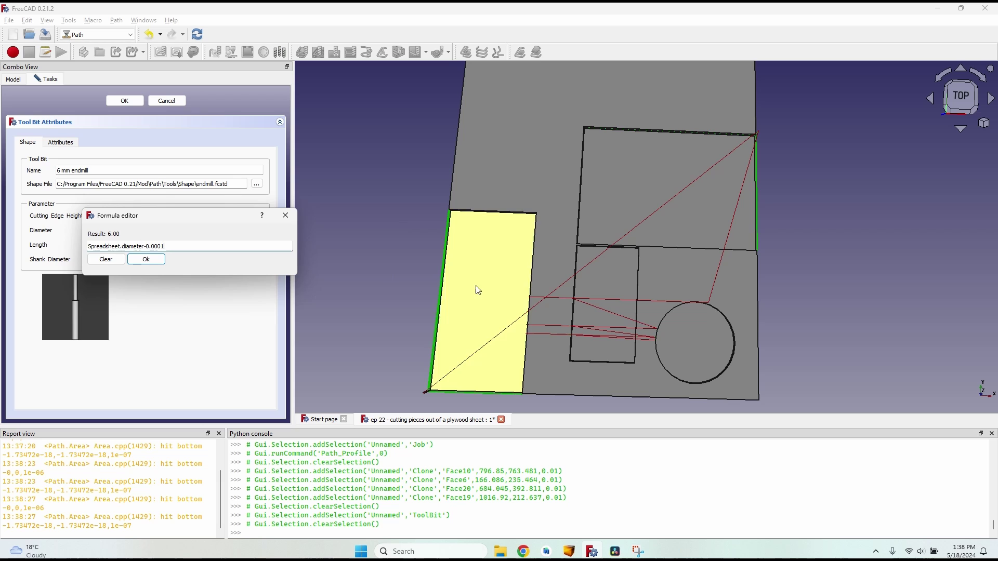
pyautogui.click(149, 259)
pyautogui.click(125, 100)
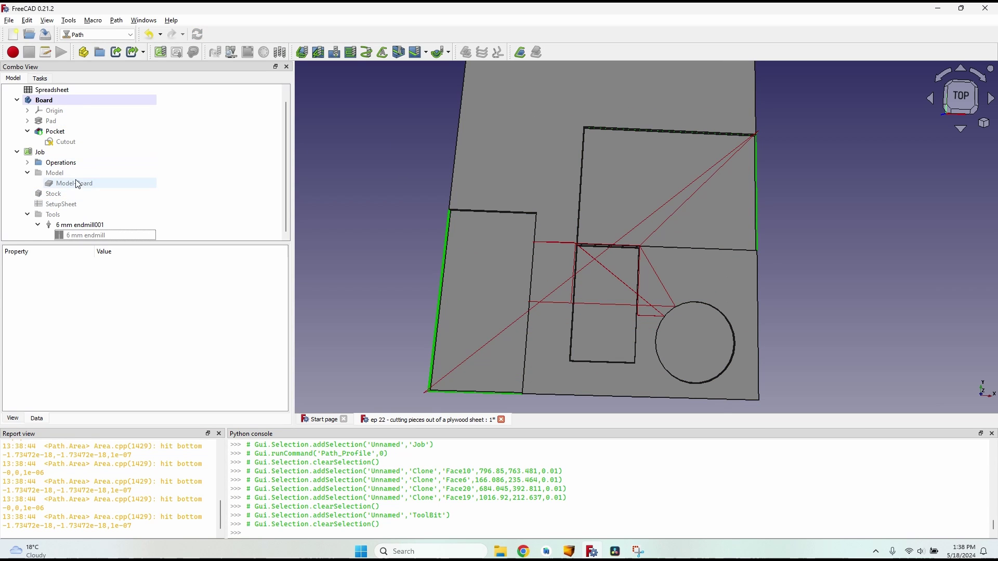
# Step: Reopen the Profile operation and examine its toolpaths in the gap between the adjoining rectangles and around the other pieces
pyautogui.click(27, 163)
pyautogui.click(72, 174)
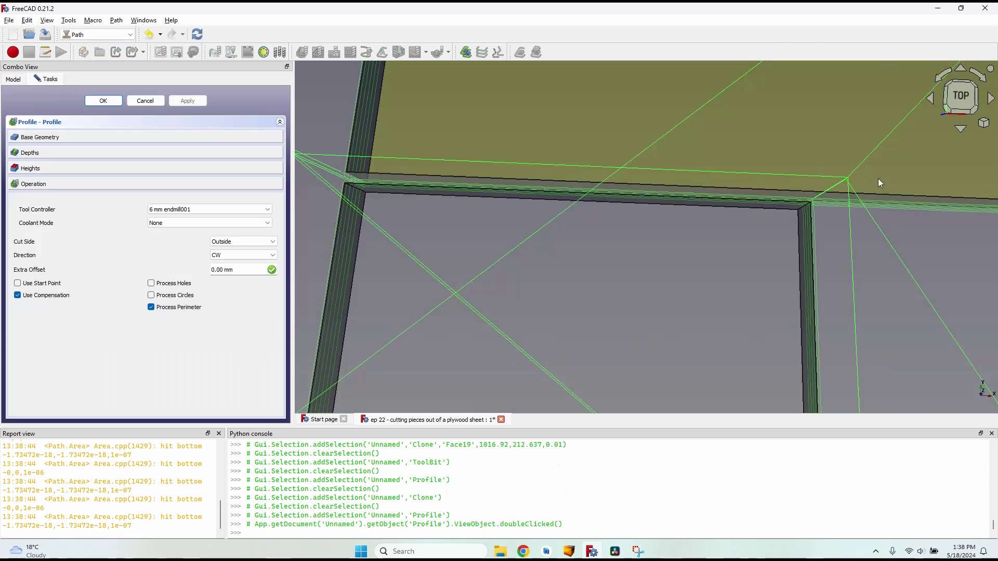
pyautogui.scroll(8, 879, 183)
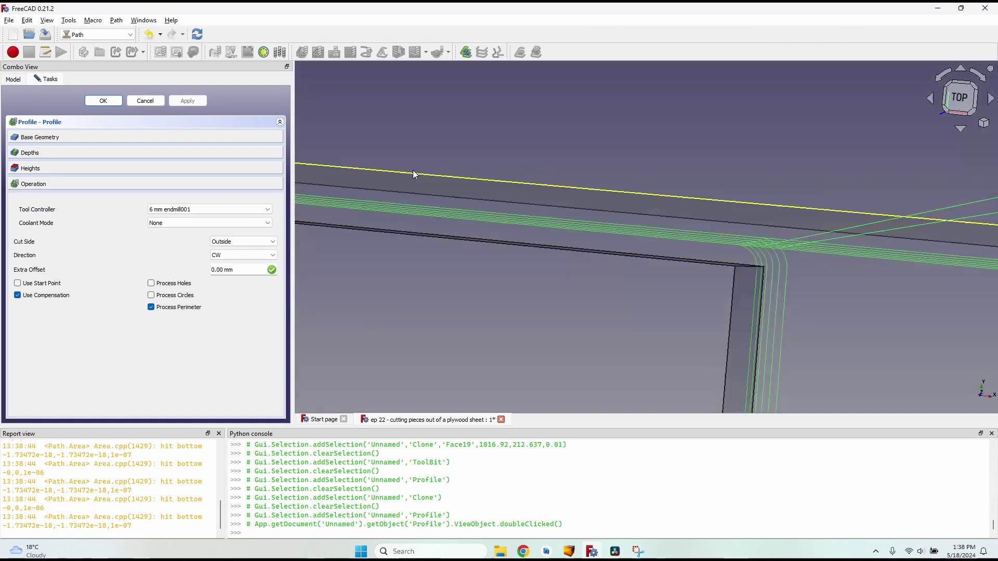
pyautogui.scroll(-5, 472, 215)
pyautogui.scroll(6, 355, 173)
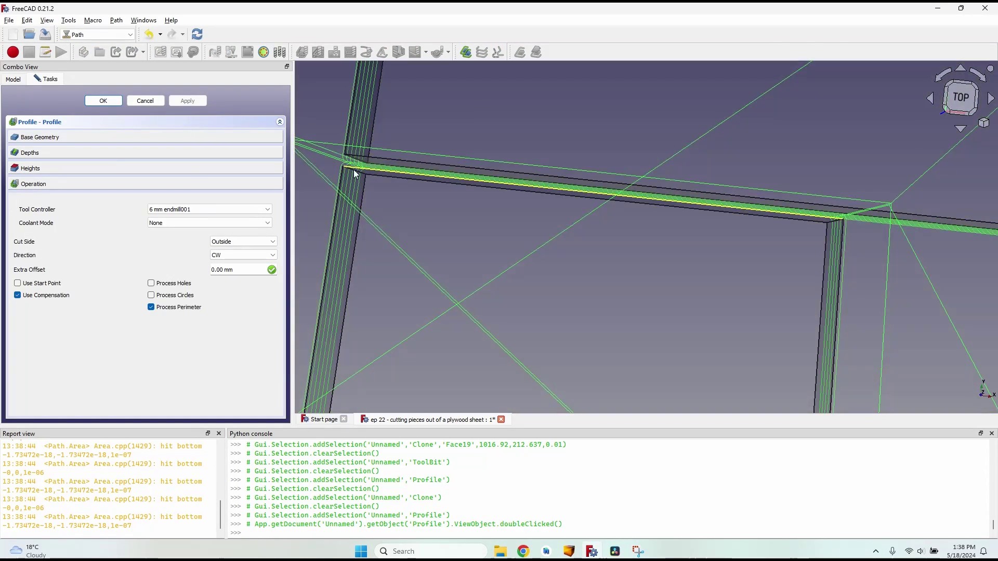
pyautogui.scroll(-8, 355, 173)
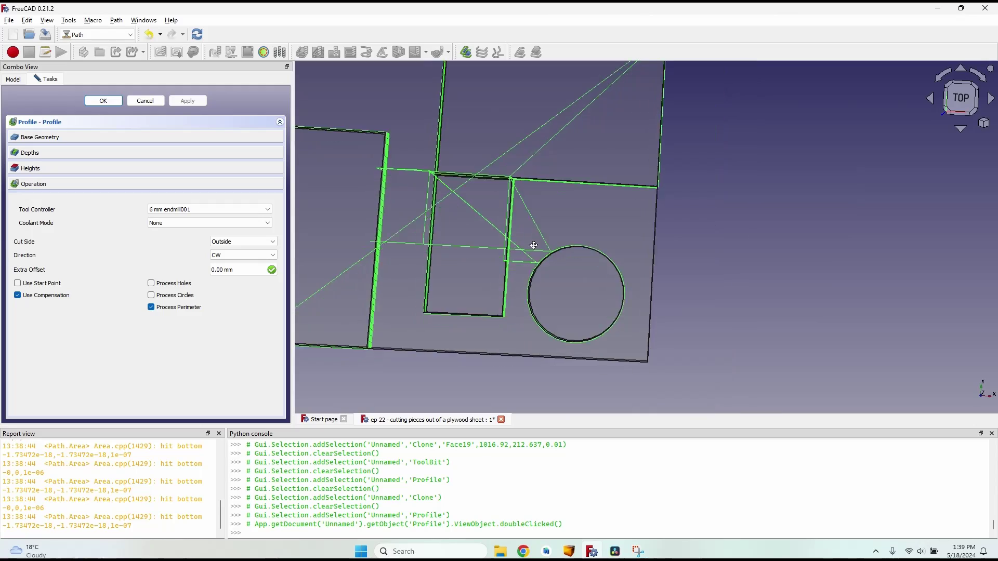
pyautogui.moveTo(534, 245); pyautogui.dragTo(518, 186, button='middle')
pyautogui.scroll(4, 519, 184)
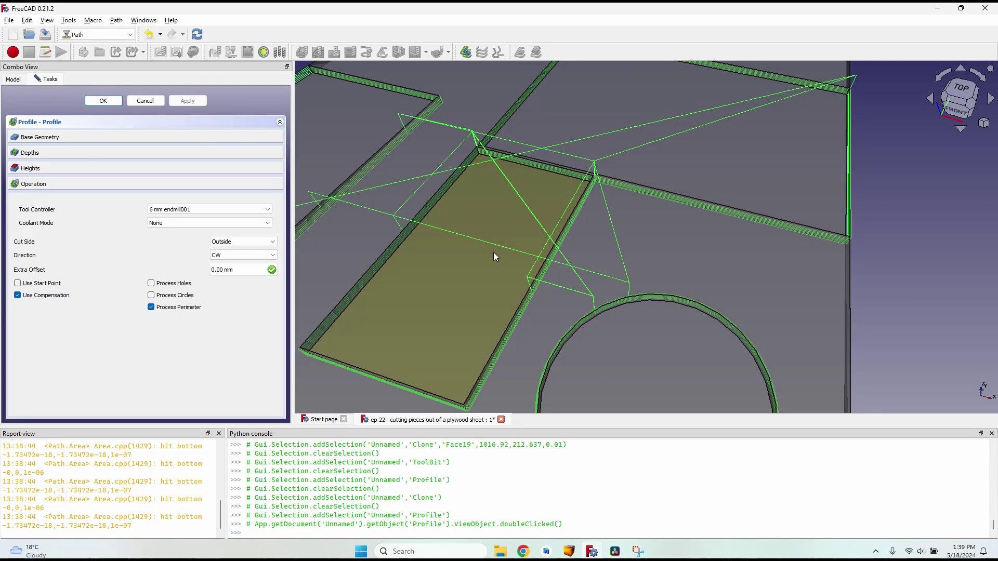
pyautogui.scroll(-6, 494, 252)
pyautogui.moveTo(522, 310); pyautogui.dragTo(503, 163, button='middle')
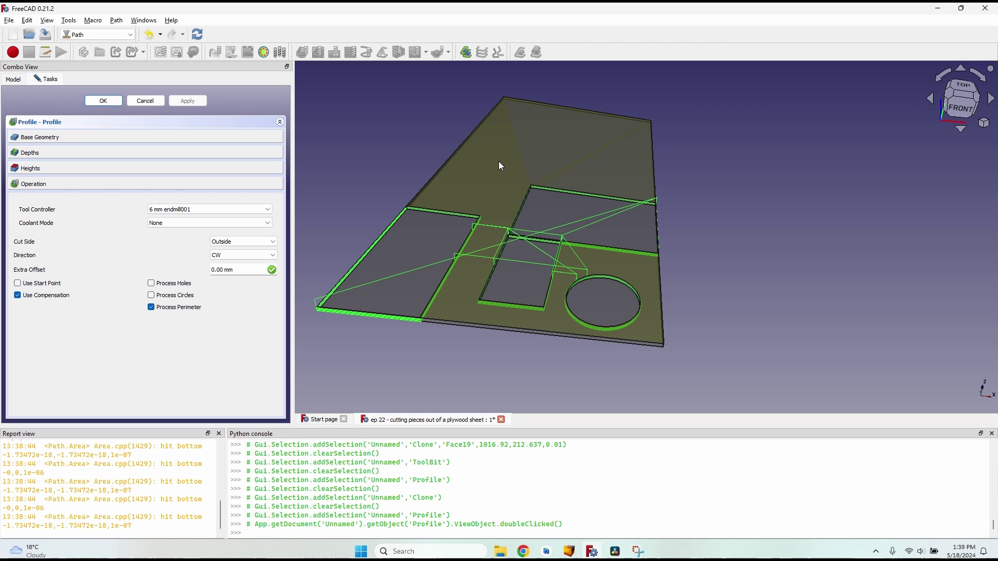
pyautogui.scroll(2, 496, 213)
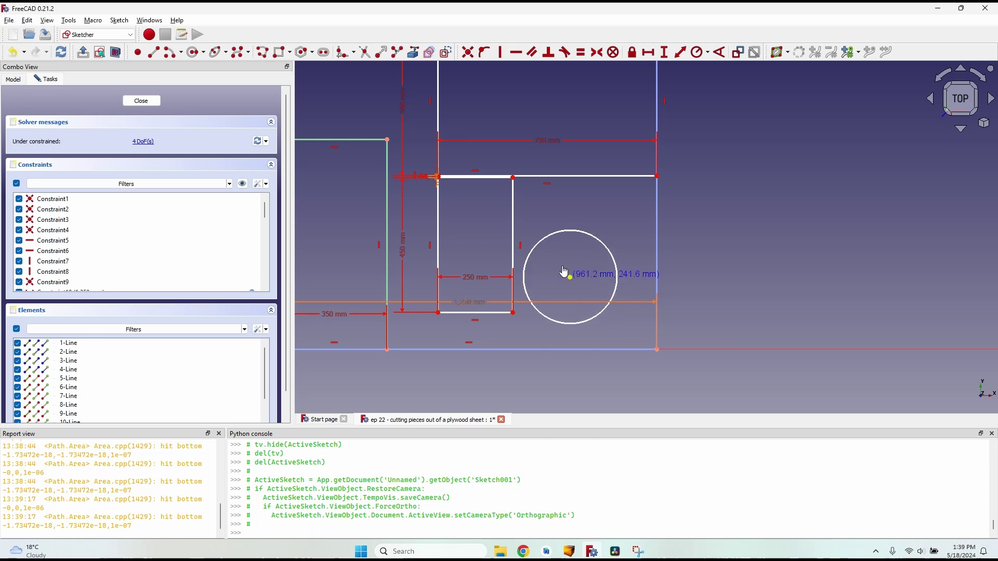
# Step: Try to move the Cutout sketch's circle up across the edges of the two adjoining rectangles and close the sketch
pyautogui.moveTo(581, 289); pyautogui.dragTo(542, 204)
pyautogui.click(149, 99)
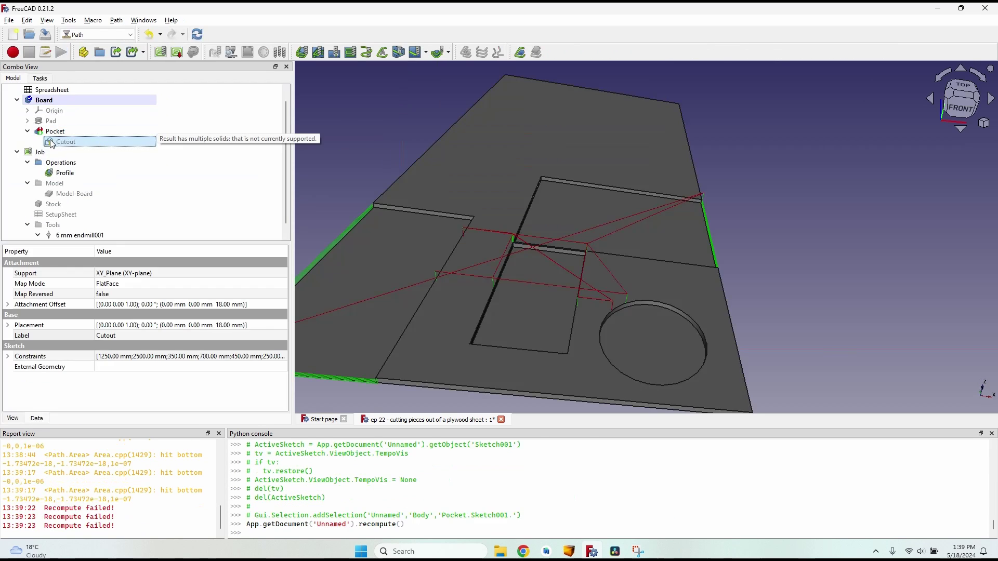
# Step: Move the Cutout sketch's circle just below the 700 mm wide rectangle, centred at about X 1011, Y 416 mm, and close the sketch
pyautogui.doubleClick(54, 141)
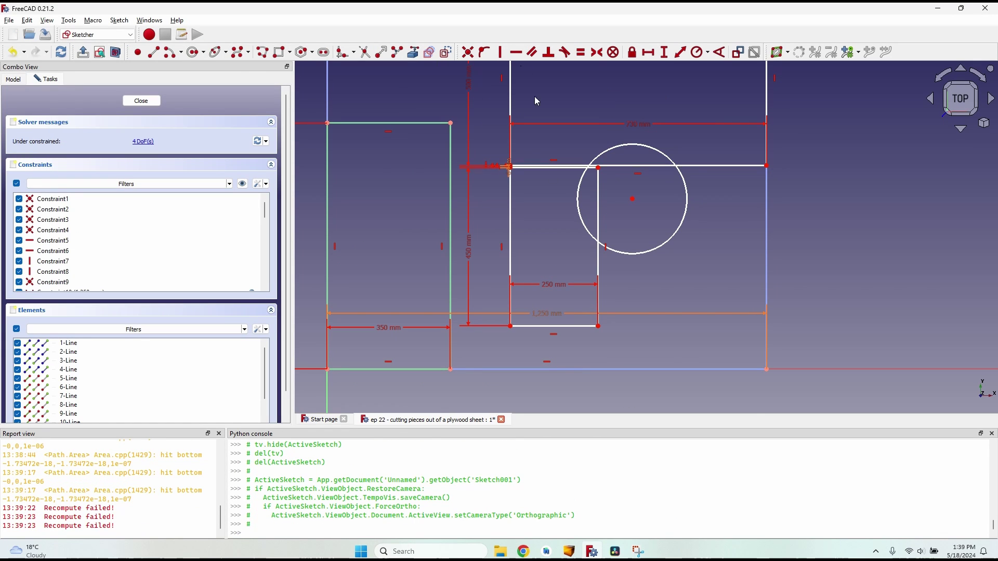
pyautogui.moveTo(633, 204); pyautogui.dragTo(682, 222)
pyautogui.scroll(6, 697, 165)
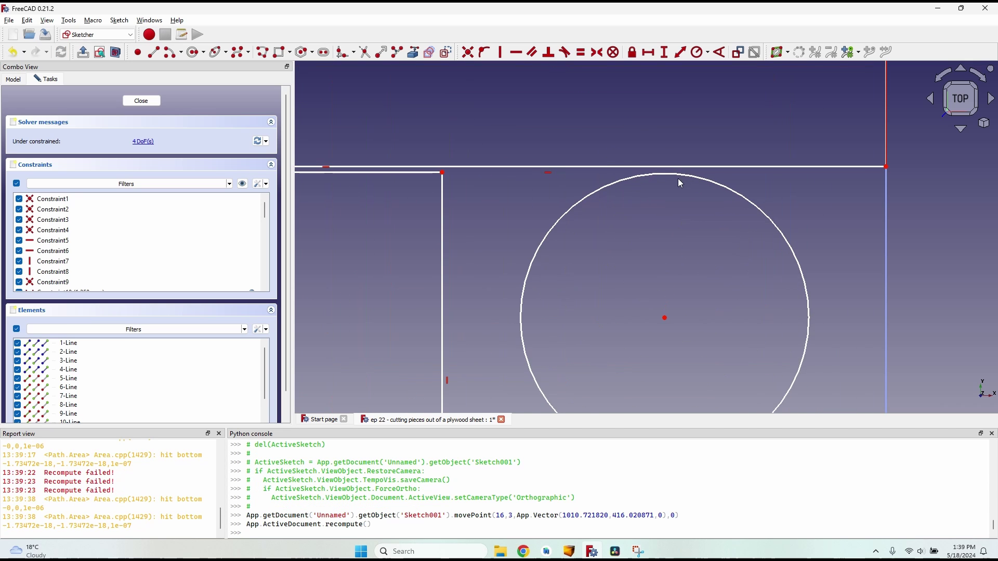
pyautogui.moveTo(678, 174); pyautogui.dragTo(679, 173)
pyautogui.click(141, 101)
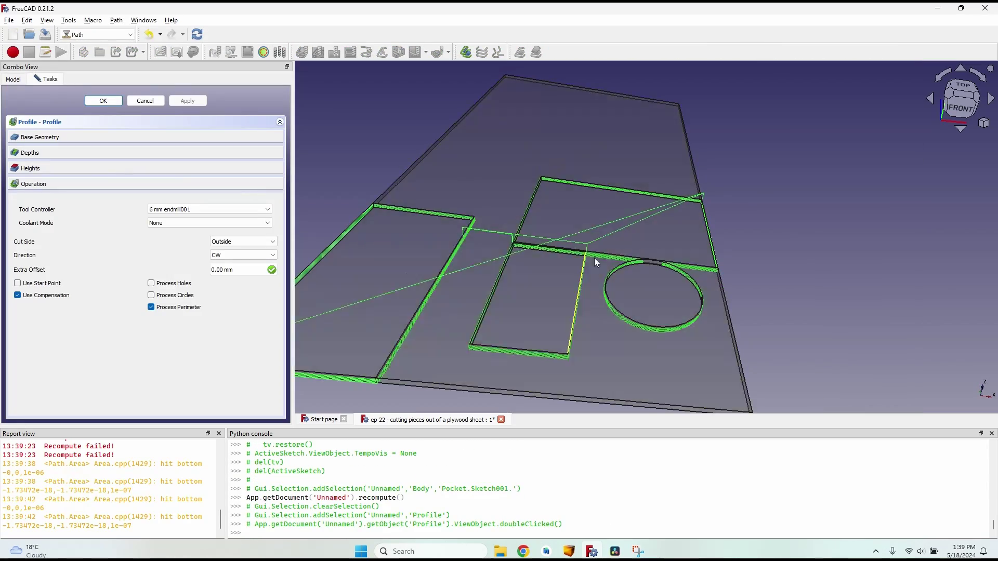
# Step: Examine the Profile operation's toolpath where the circle nearly touches the rectangle above it
pyautogui.scroll(4, 661, 263)
pyautogui.scroll(3, 661, 261)
pyautogui.moveTo(661, 261); pyautogui.dragTo(594, 295, button='middle')
pyautogui.scroll(3, 575, 233)
pyautogui.scroll(-8, 678, 161)
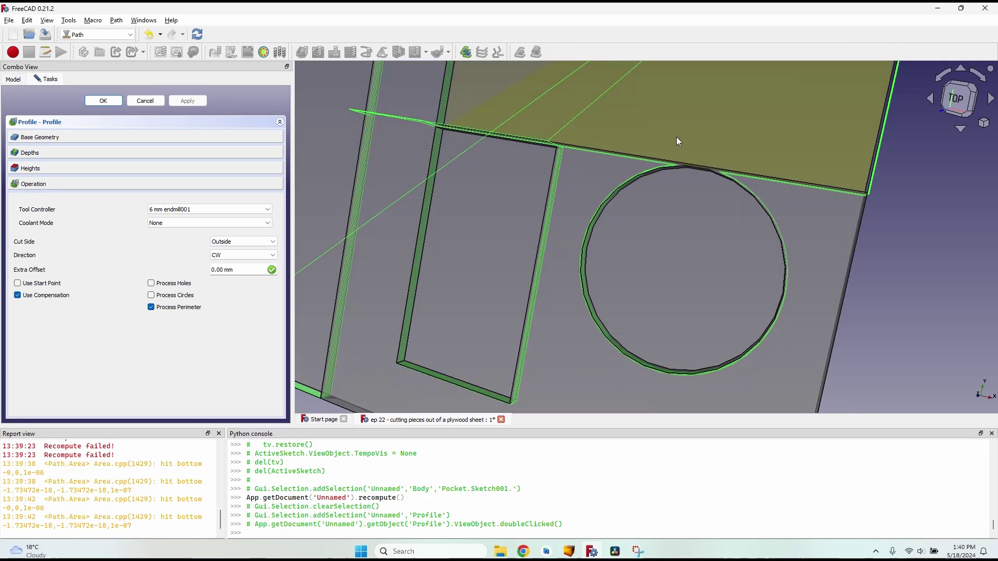
# Step: Inspect up close how the Profile toolpath runs between the circle's upper edge and the rectangle, and close the operation
pyautogui.scroll(8, 709, 154)
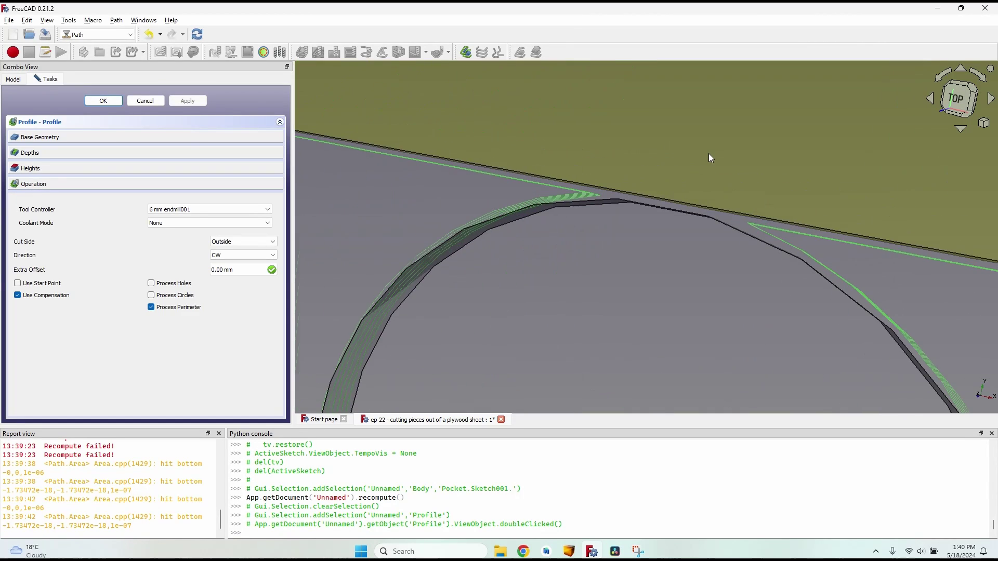
pyautogui.scroll(-8, 709, 154)
pyautogui.moveTo(722, 158); pyautogui.dragTo(789, 144, button='middle')
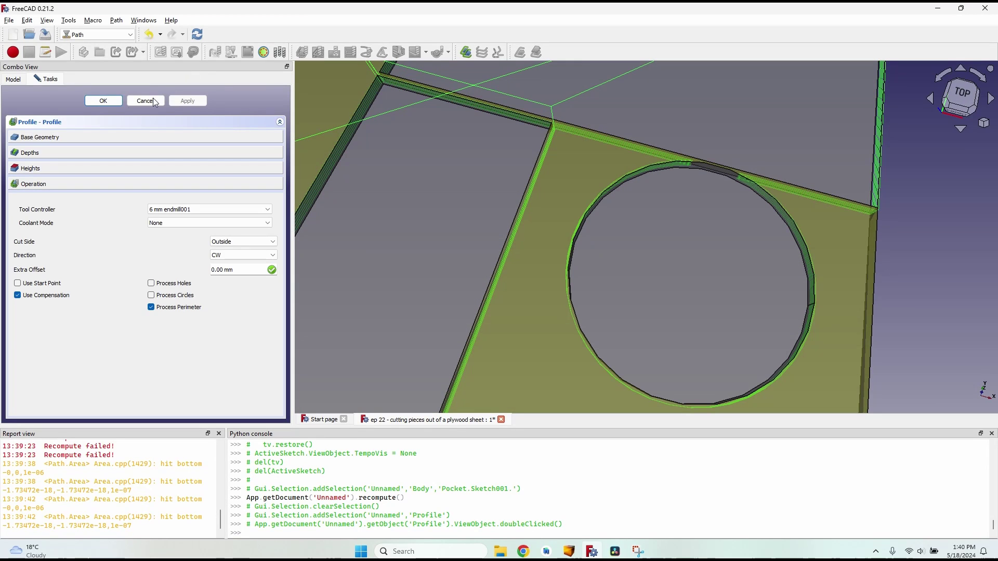
pyautogui.click(104, 101)
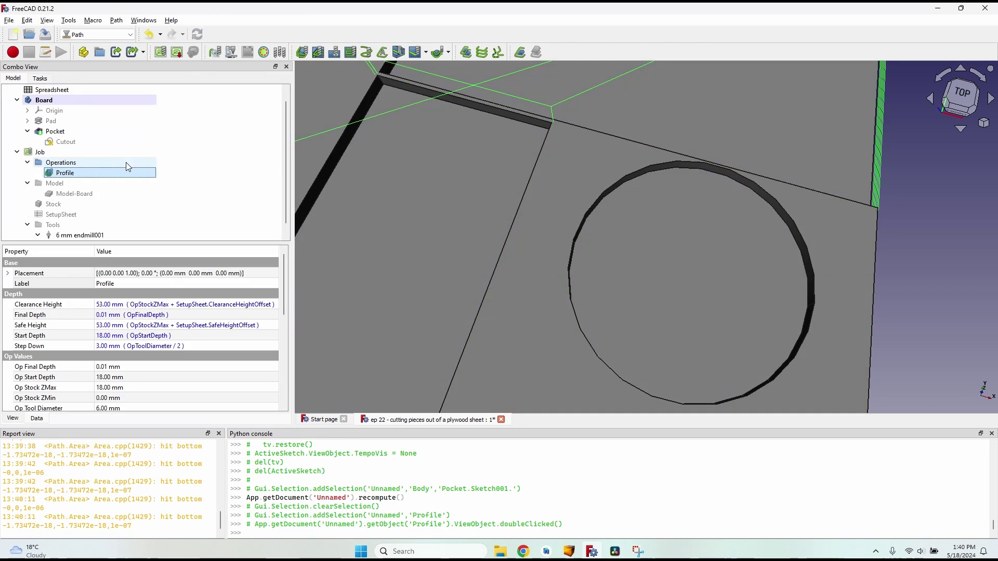
# Step: Lower the Cutout sketch's circle so it is centred at about X 1006, Y 388 mm, and recheck the Profile toolpath around it
pyautogui.doubleClick(91, 144)
pyautogui.moveTo(697, 279); pyautogui.dragTo(696, 300)
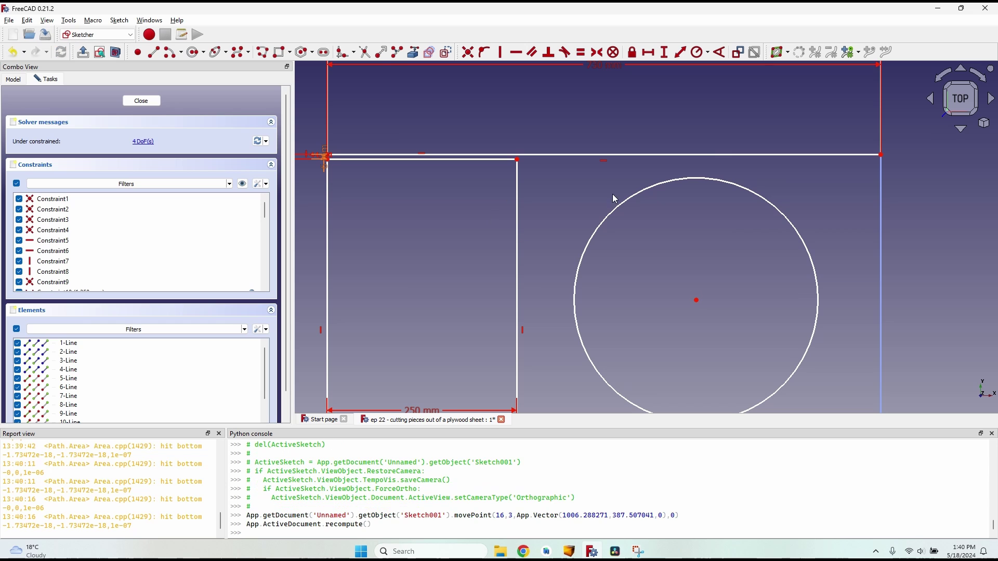
pyautogui.press('Escape')
pyautogui.doubleClick(73, 173)
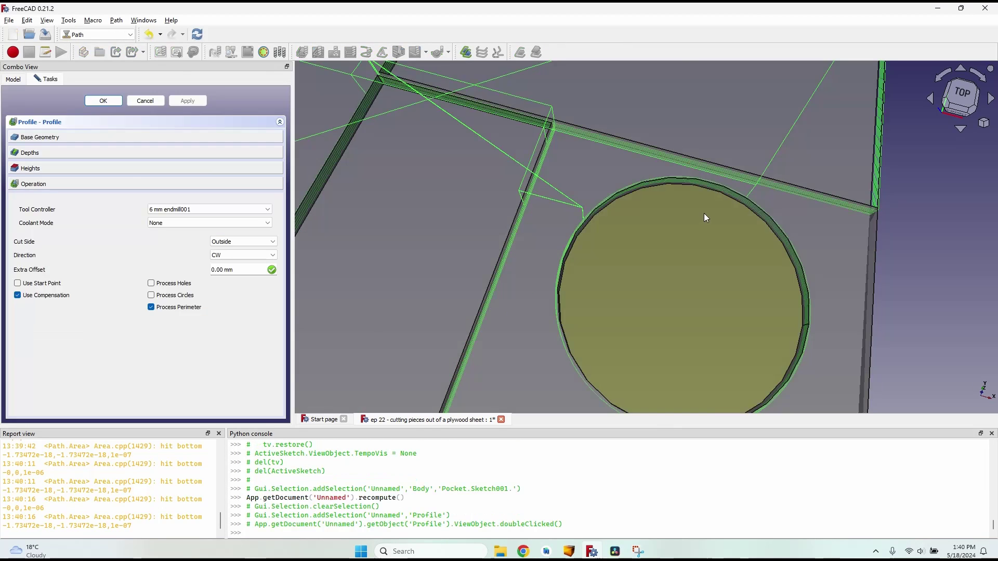
pyautogui.scroll(-6, 704, 213)
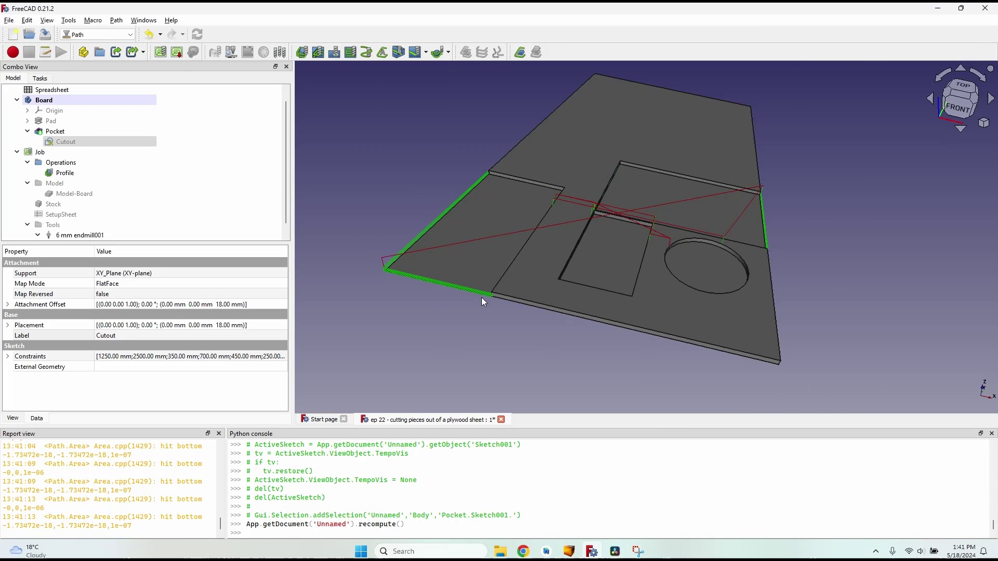
# Step: Replace the Profile operation's final depth formula with 0 mm, apply it and close the operation
pyautogui.moveTo(481, 297); pyautogui.dragTo(481, 223, button='middle')
pyautogui.doubleClick(70, 173)
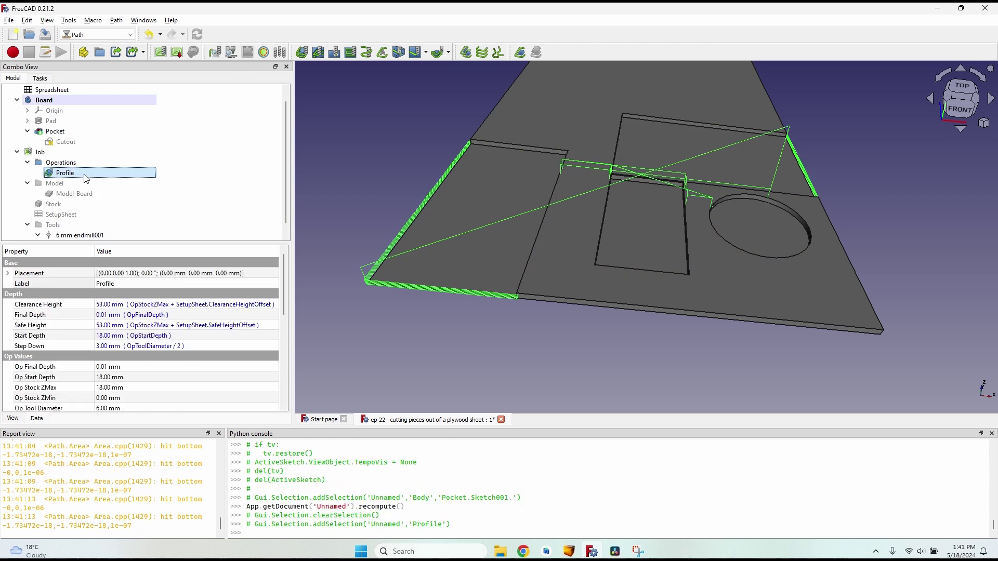
pyautogui.click(33, 152)
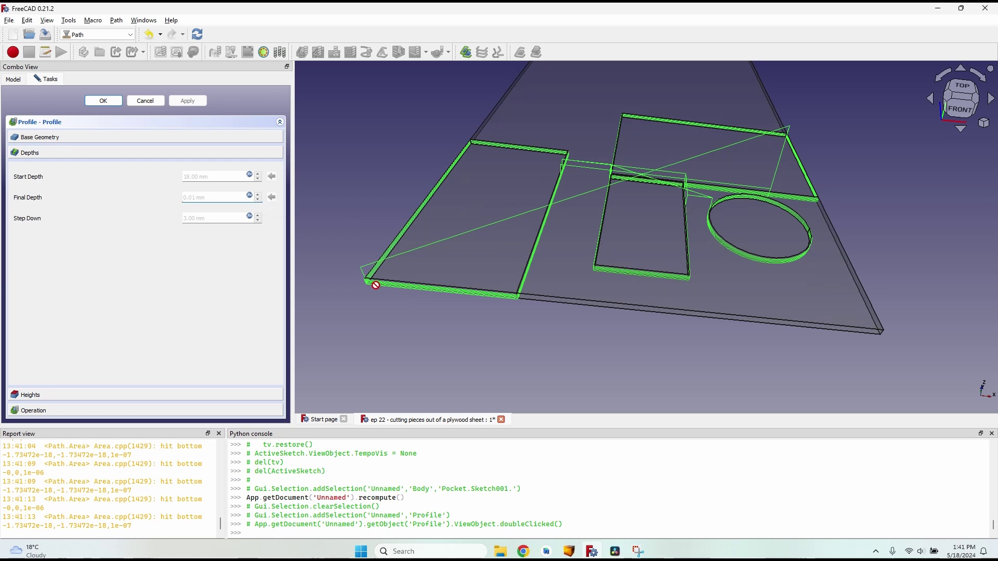
pyautogui.scroll(2, 522, 306)
pyautogui.moveTo(522, 305); pyautogui.dragTo(609, 327, button='middle')
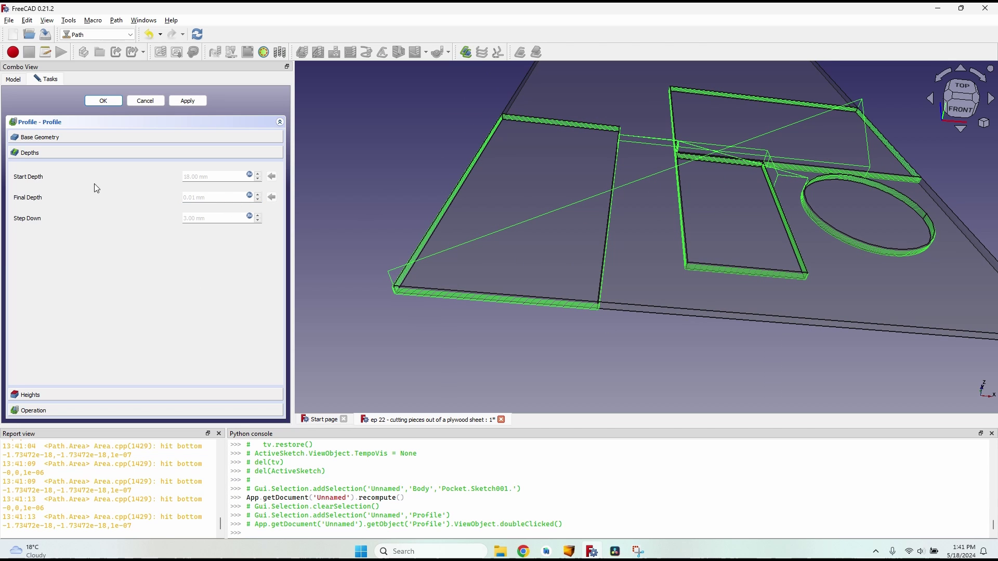
pyautogui.click(250, 196)
pyautogui.click(201, 227)
pyautogui.tripleClick(194, 197)
pyautogui.write('0')
pyautogui.press('Tab')
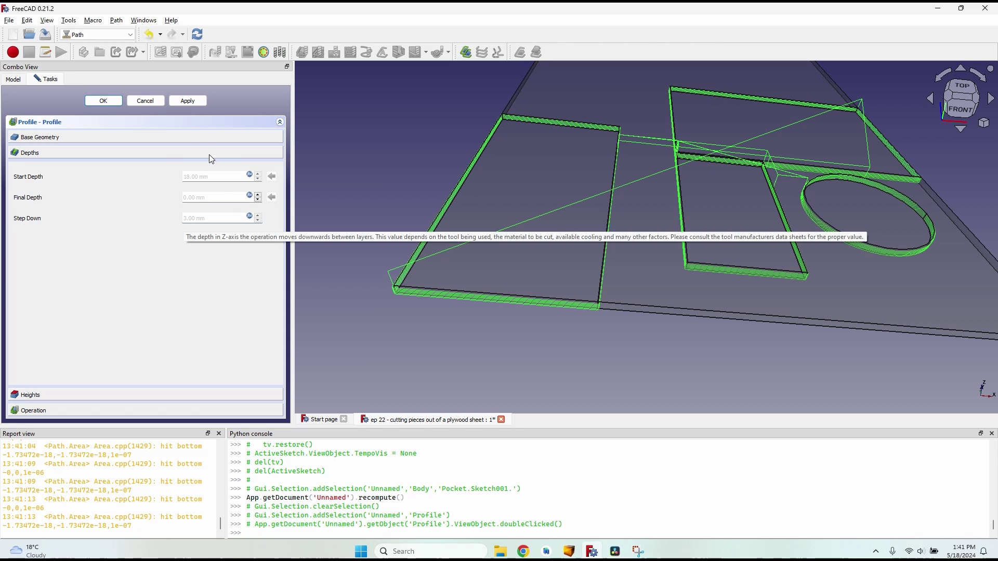
pyautogui.click(187, 101)
pyautogui.click(104, 101)
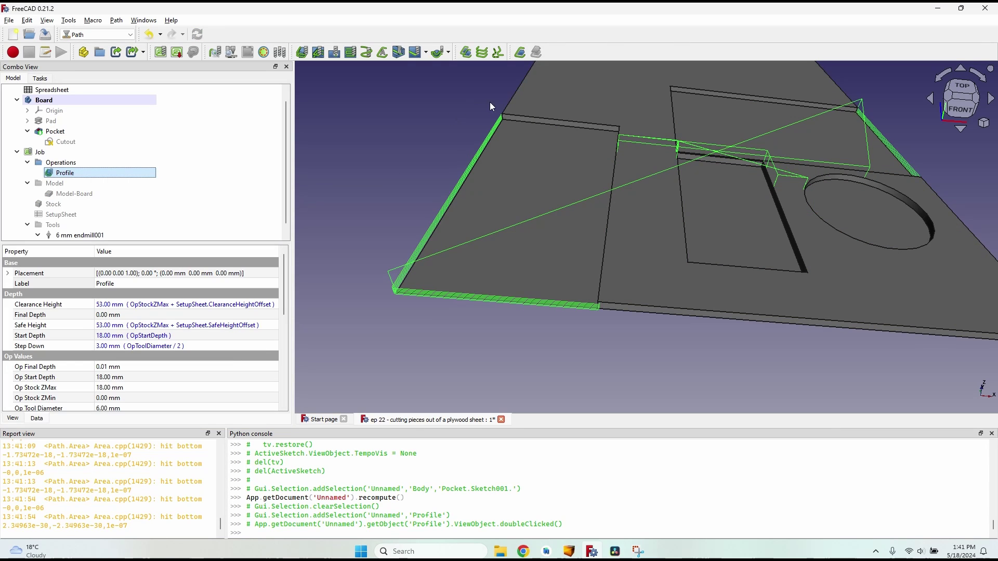
# Step: Set the board length to 1200 and the board width to 800 in the spreadsheet
pyautogui.scroll(-5, 494, 301)
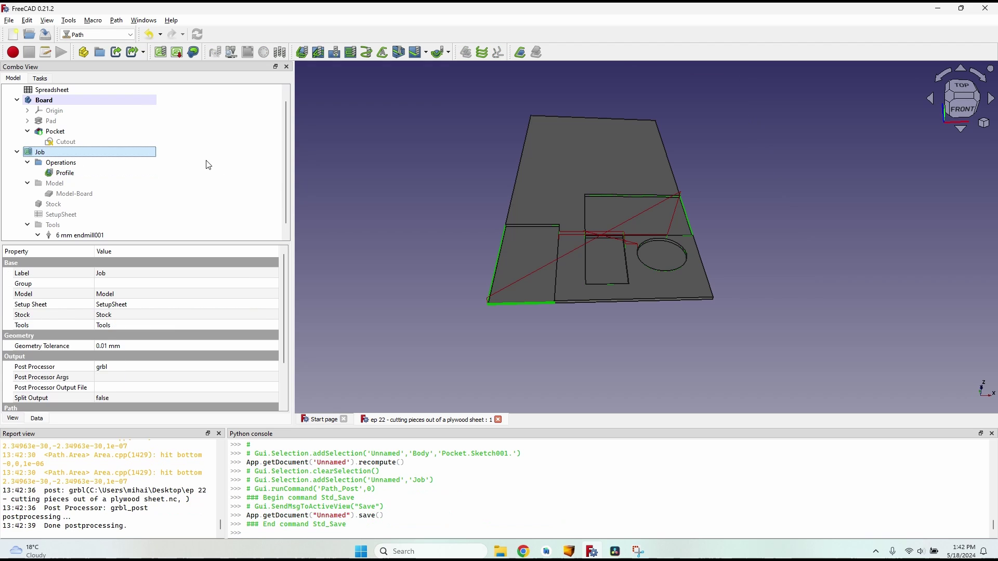
pyautogui.doubleClick(74, 87)
pyautogui.click(87, 103)
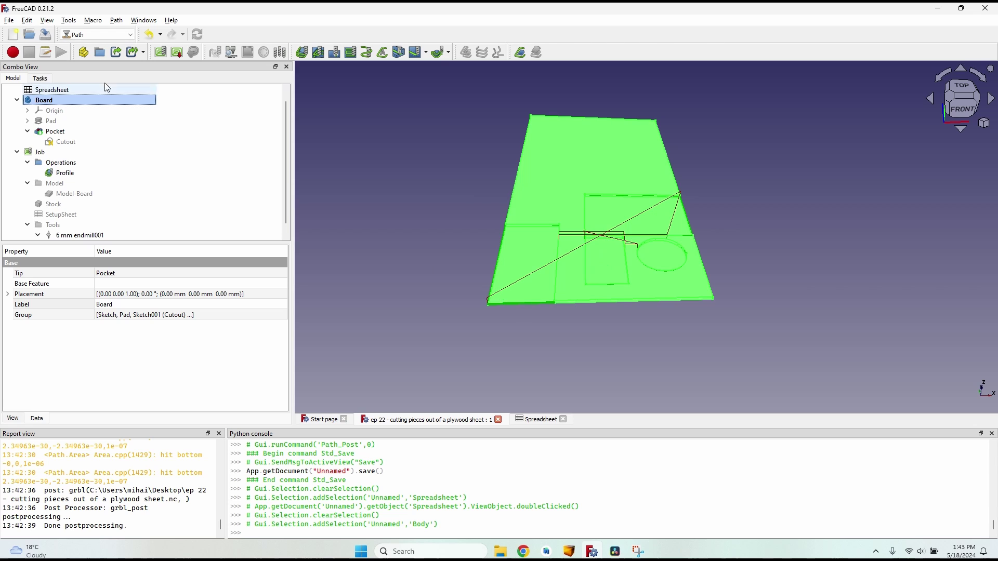
pyautogui.click(537, 420)
pyautogui.click(526, 169)
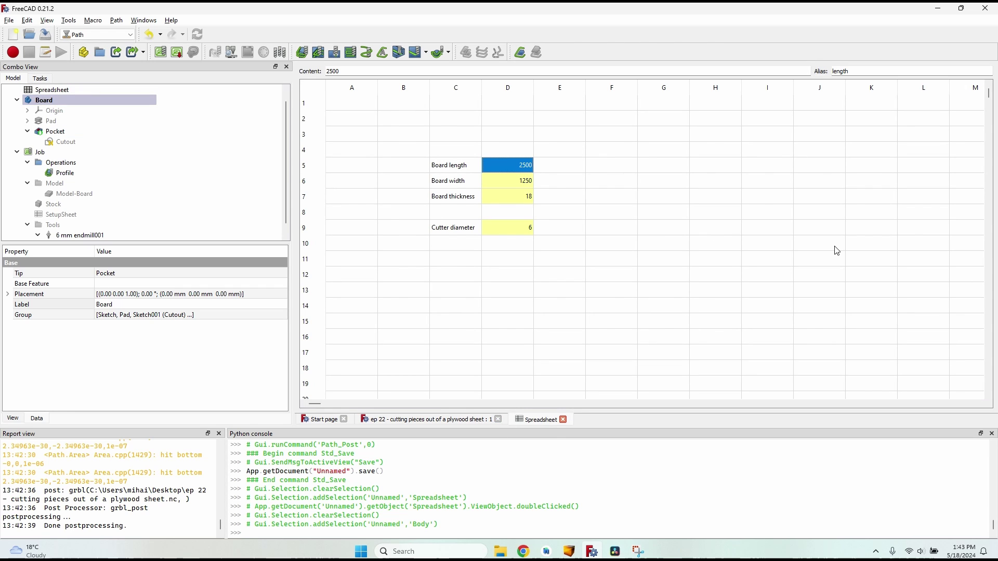
pyautogui.write('1200')
pyautogui.press('Return')
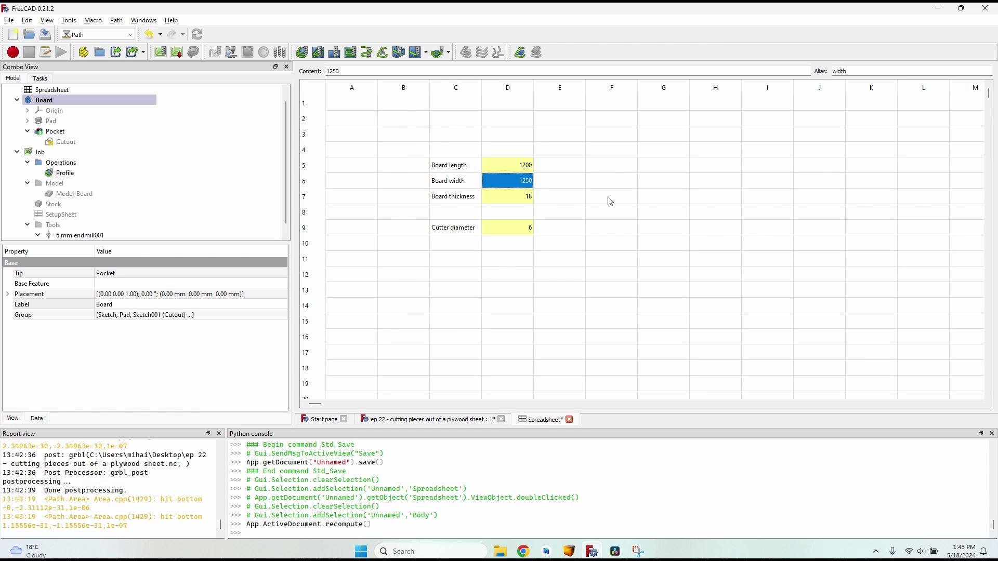
pyautogui.write('800')
# Step: Clear the existing pieces from the Cutout sketch and draw two separate rectangles side by side inside the board outline
pyautogui.click(494, 224)
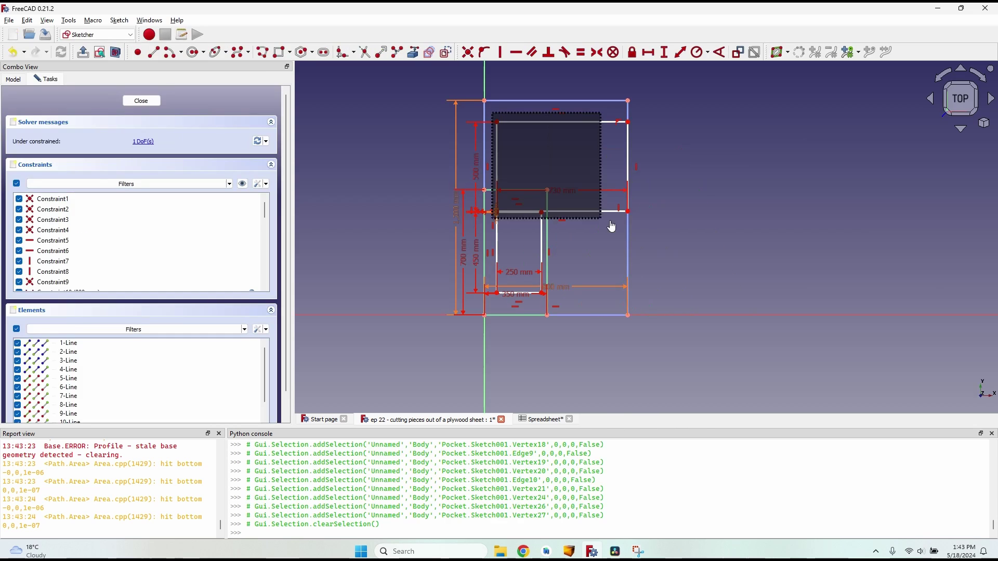
pyautogui.moveTo(611, 224); pyautogui.dragTo(666, 236)
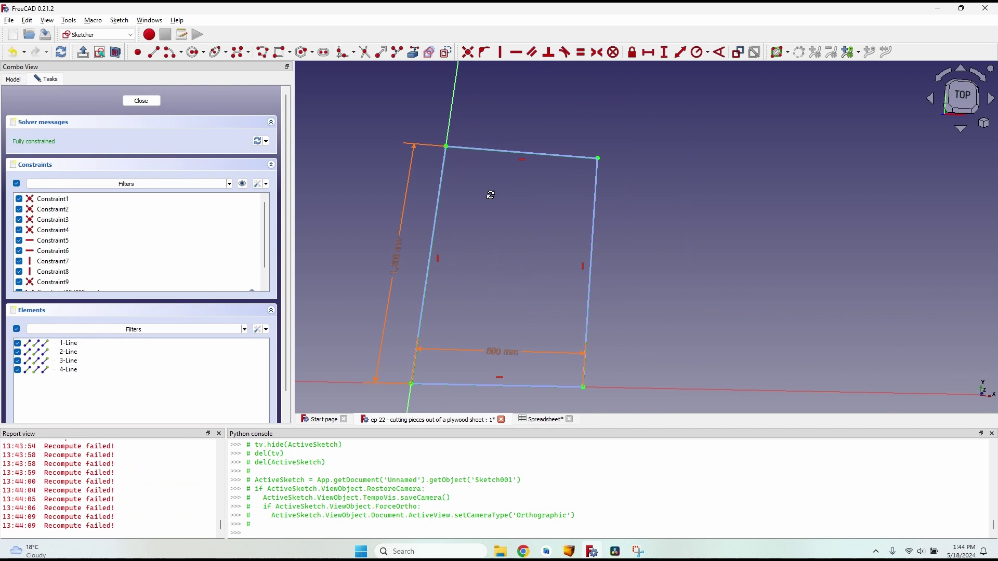
pyautogui.click(280, 52)
pyautogui.click(471, 220)
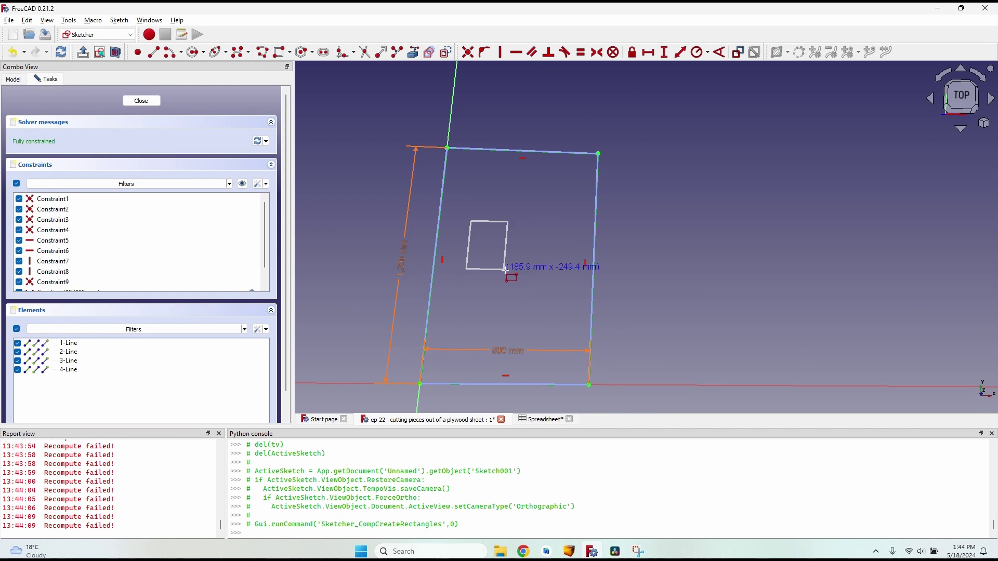
pyautogui.click(515, 292)
pyautogui.click(545, 222)
pyautogui.click(572, 300)
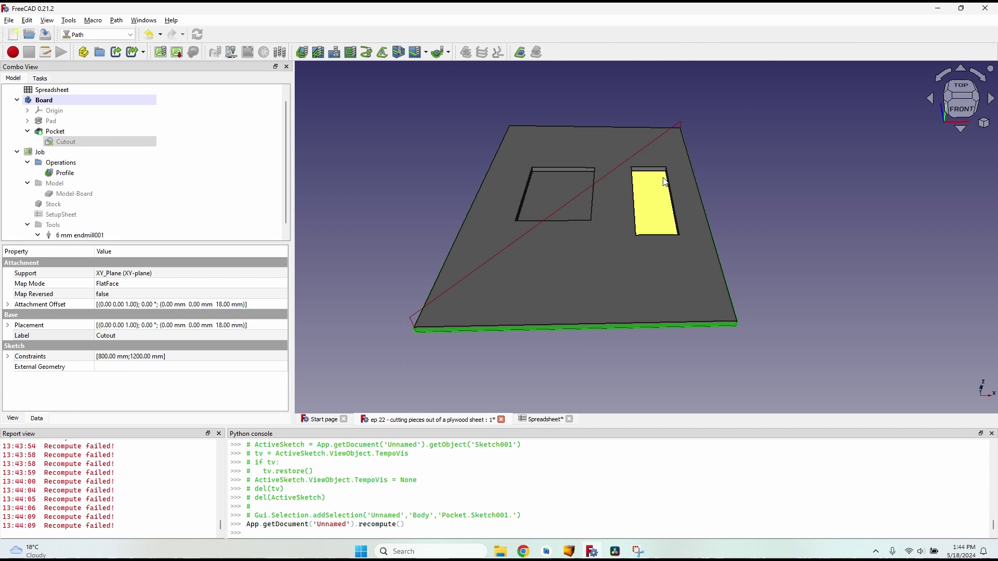
# Step: Add the pocket floor faces of both rectangles as base geometry of the Profile operation and accept it
pyautogui.doubleClick(102, 175)
pyautogui.click(32, 136)
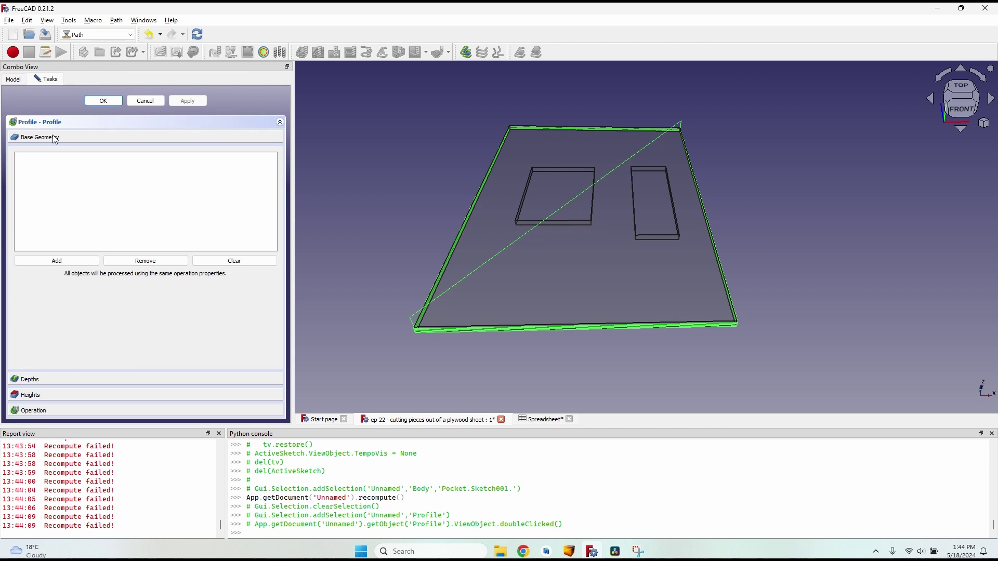
pyautogui.click(555, 196)
pyautogui.keyDown('ctrl'); pyautogui.click(654, 202); pyautogui.keyUp('ctrl')
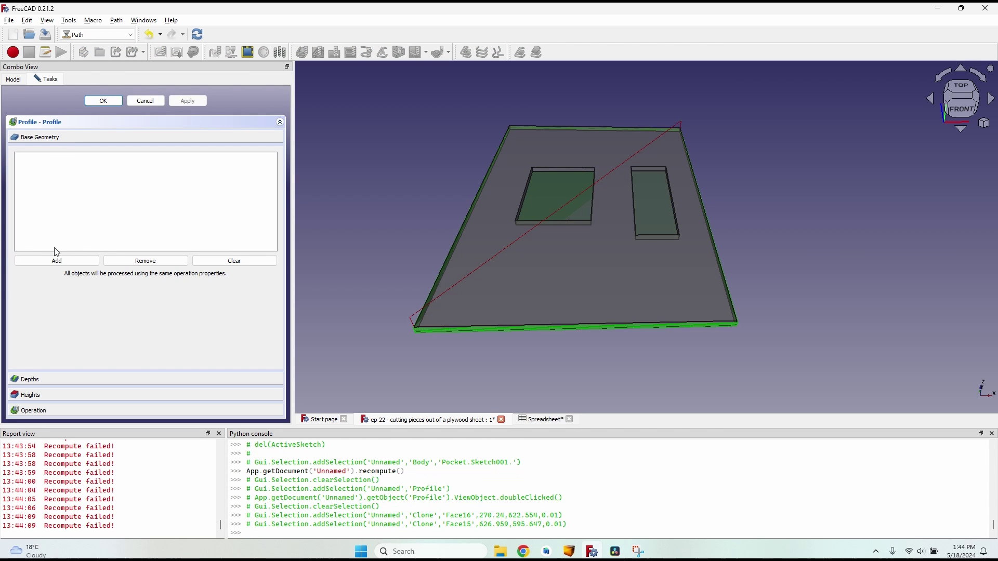
pyautogui.click(61, 265)
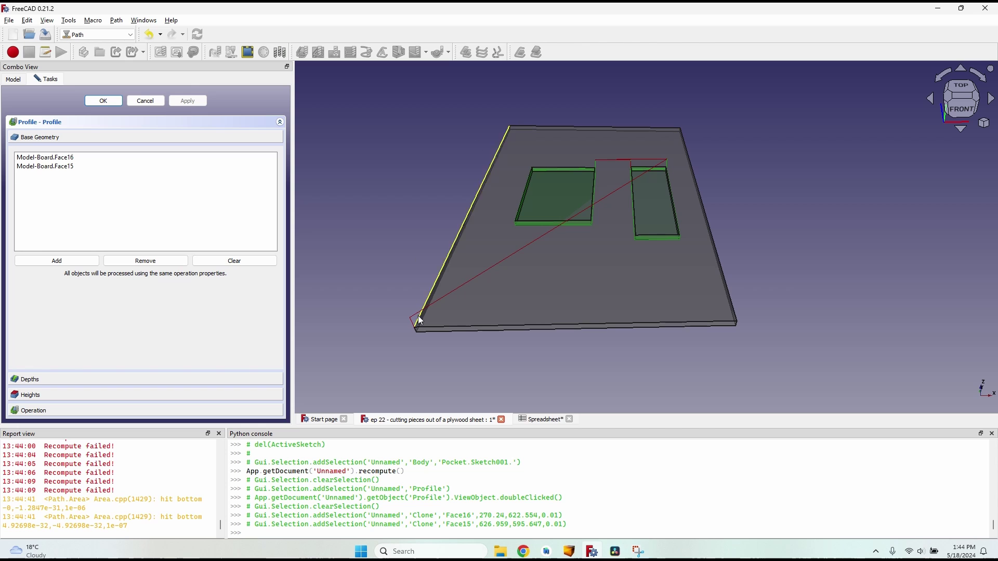
pyautogui.scroll(4, 667, 286)
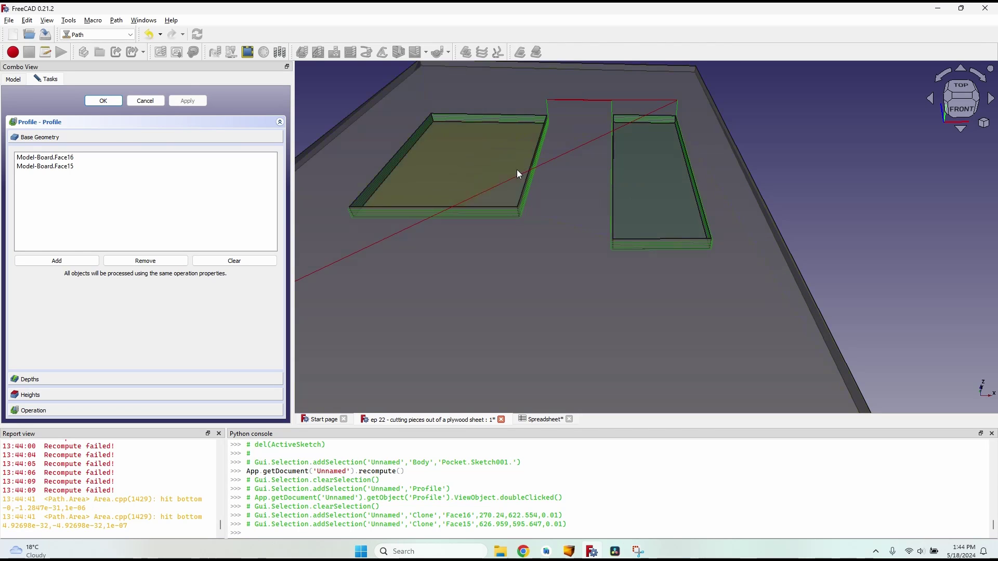
pyautogui.click(105, 98)
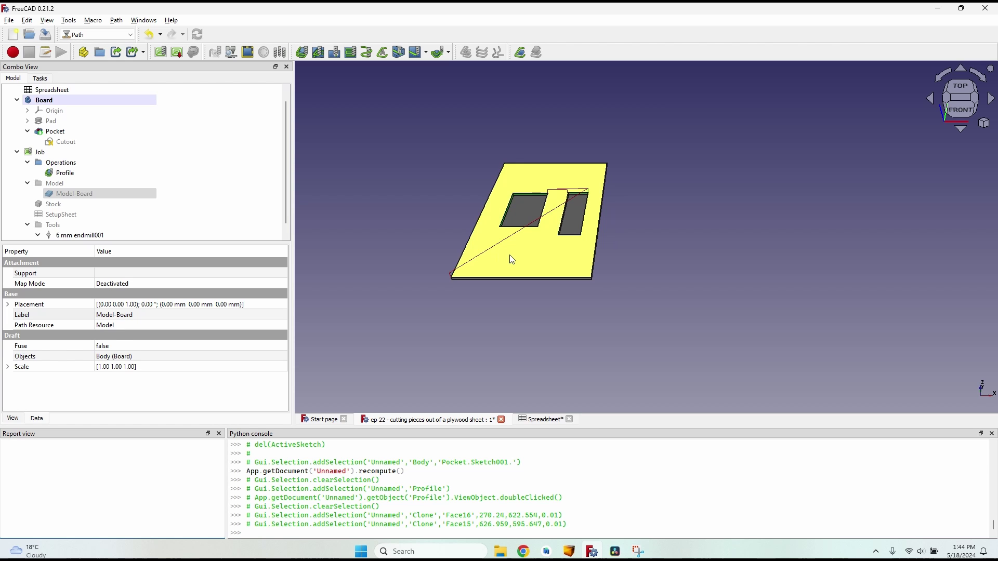
# Step: Set the board length to 2500 and the board width to 1250 in the spreadsheet and save the document
pyautogui.scroll(1, 144, 132)
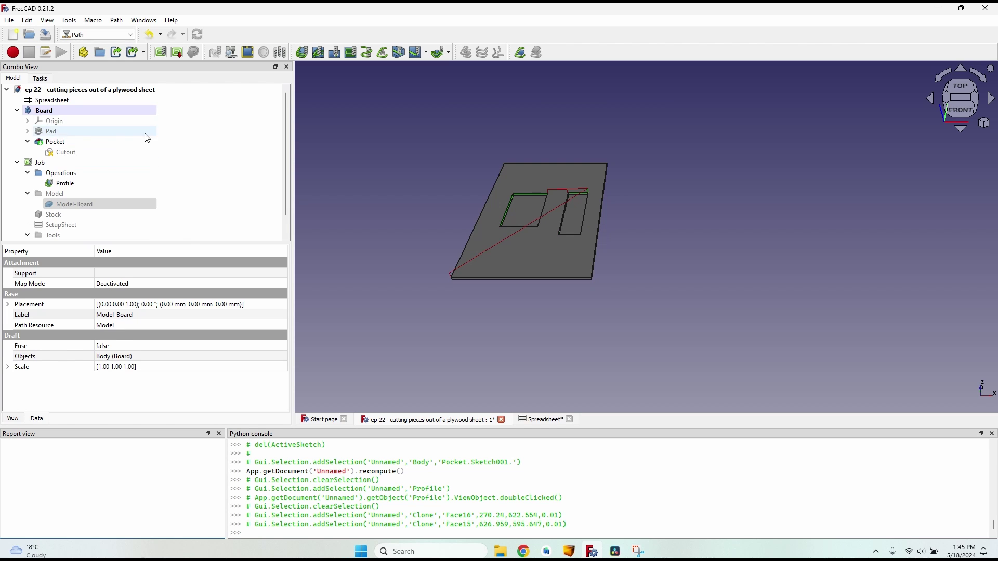
pyautogui.click(544, 419)
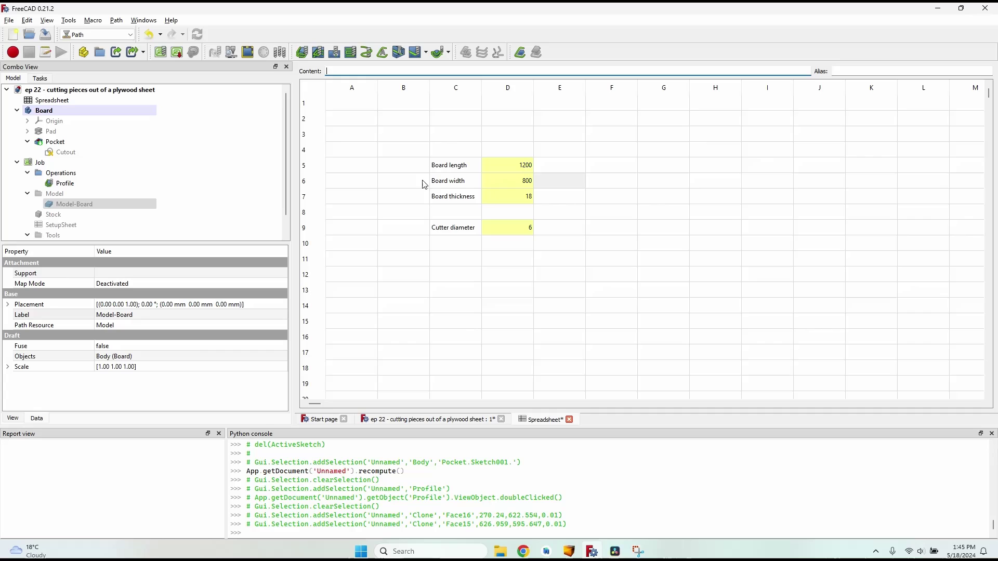
pyautogui.click(521, 170)
pyautogui.write('2500')
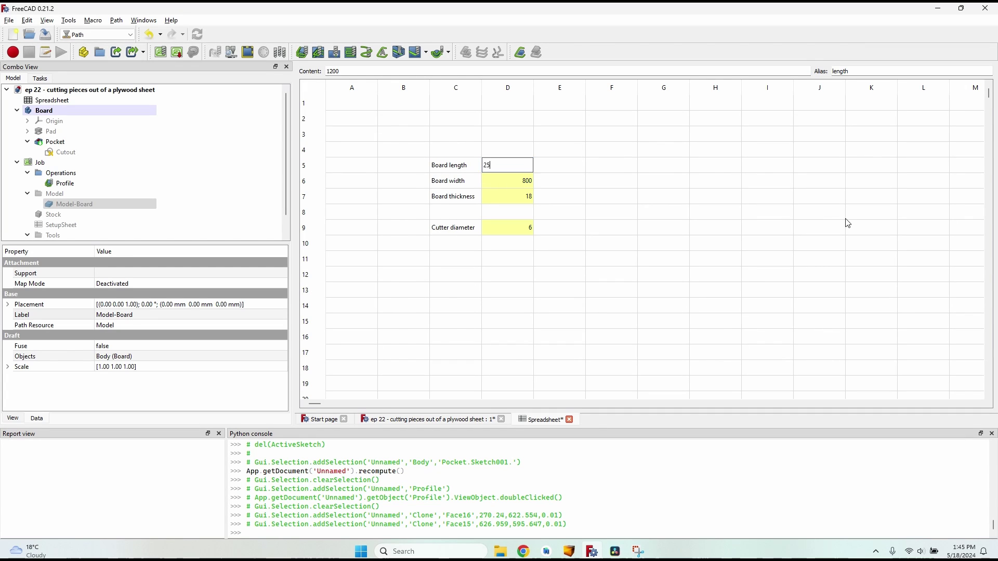
pyautogui.press('Return')
pyautogui.write('1250')
pyautogui.press('Return')
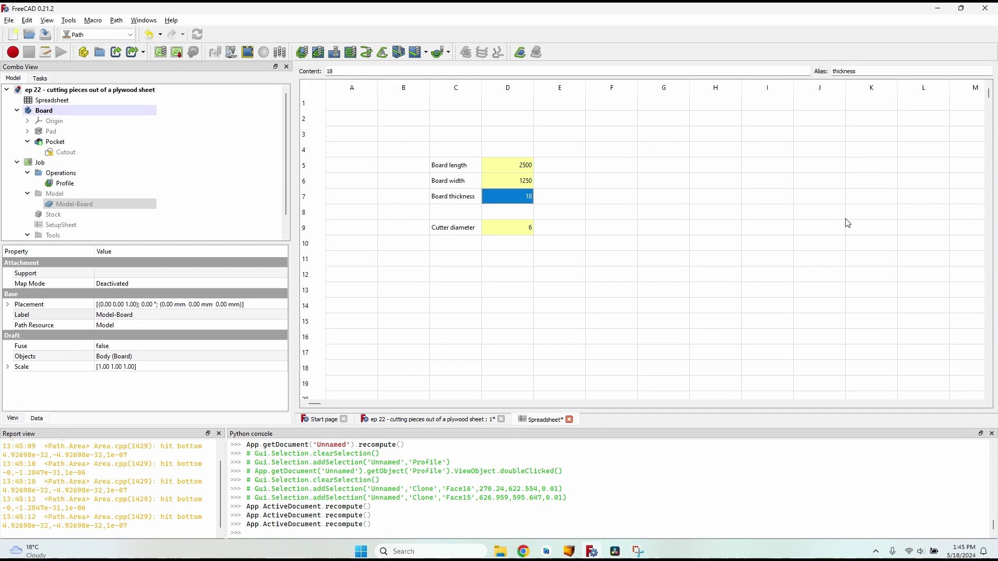
pyautogui.press('Down')
pyautogui.press('Down')
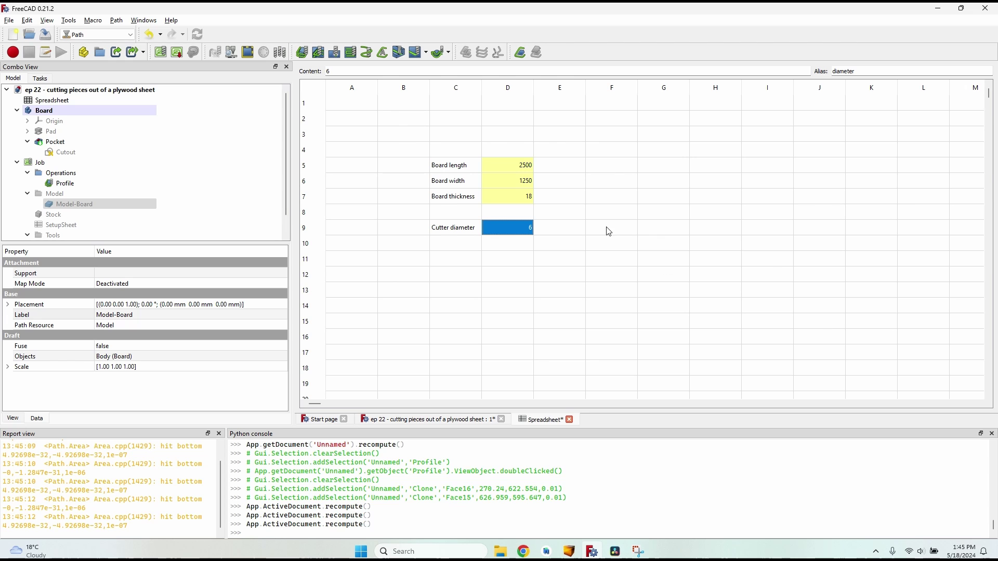
pyautogui.hotkey('ctrl', 's')
# Step: Open the Cutout sketch and delete both rectangles inside the board outline
pyautogui.hotkey('ctrl', 'Tab')
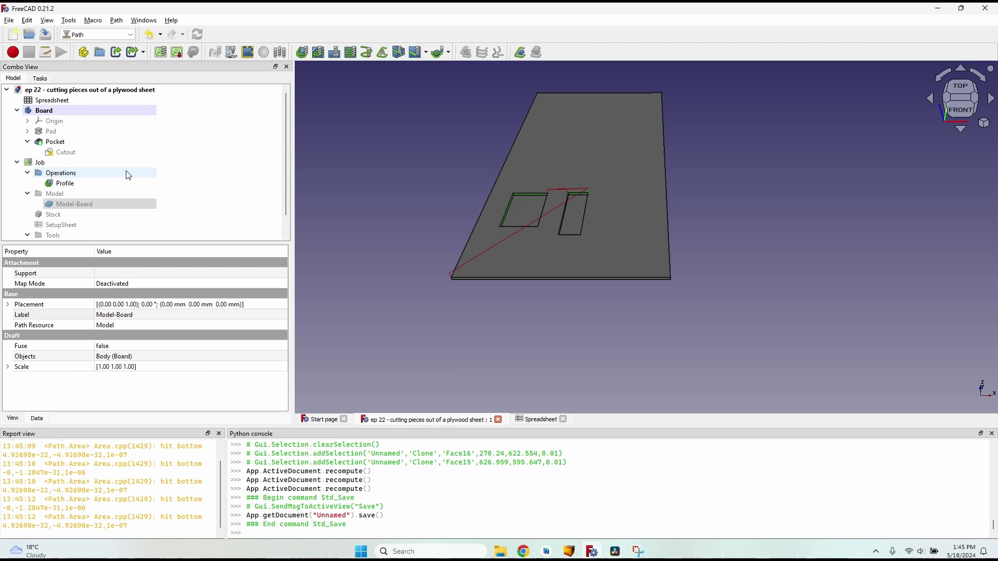
pyautogui.doubleClick(87, 152)
pyautogui.moveTo(504, 143); pyautogui.dragTo(607, 231)
pyautogui.press('Delete')
# Step: Draw four separate rectangles of different sizes in two rows in the lower part of the board outline
pyautogui.scroll(-3, 607, 231)
pyautogui.scroll(-2, 604, 206)
pyautogui.scroll(3, 602, 130)
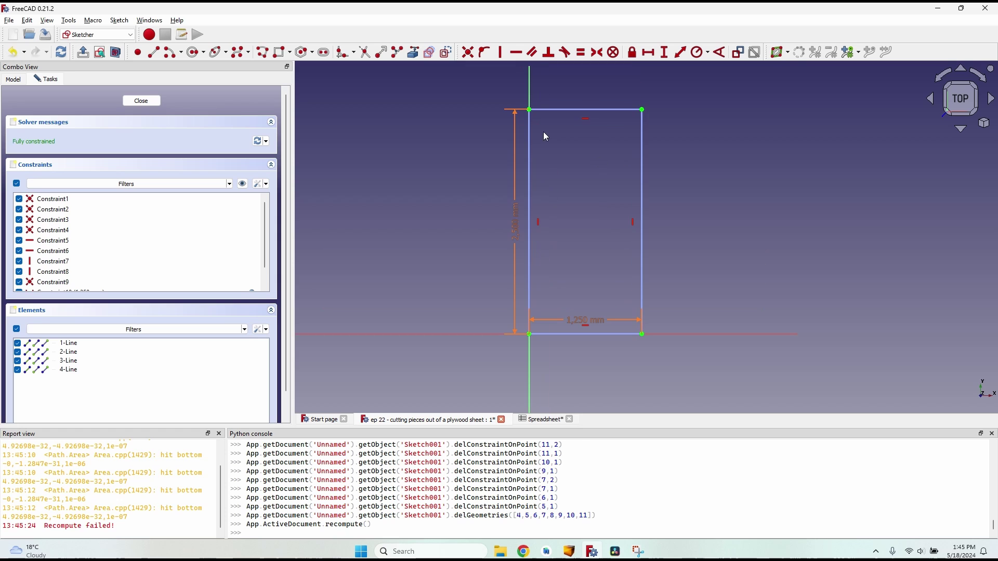
pyautogui.scroll(1, 597, 285)
pyautogui.click(278, 52)
pyautogui.click(476, 218)
pyautogui.click(511, 285)
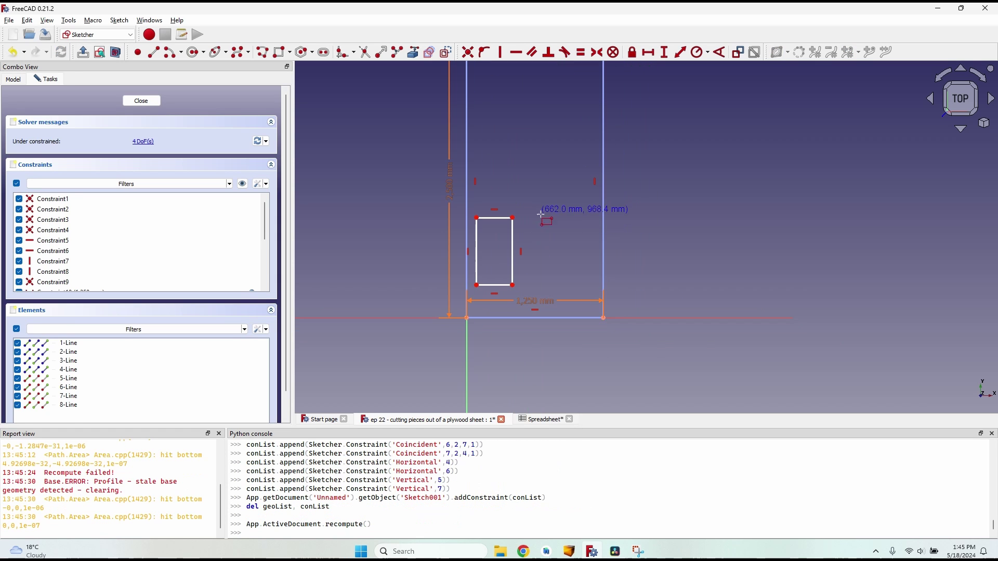
pyautogui.click(538, 211)
pyautogui.click(586, 293)
pyautogui.click(491, 113)
pyautogui.click(524, 188)
pyautogui.click(545, 133)
pyautogui.click(583, 182)
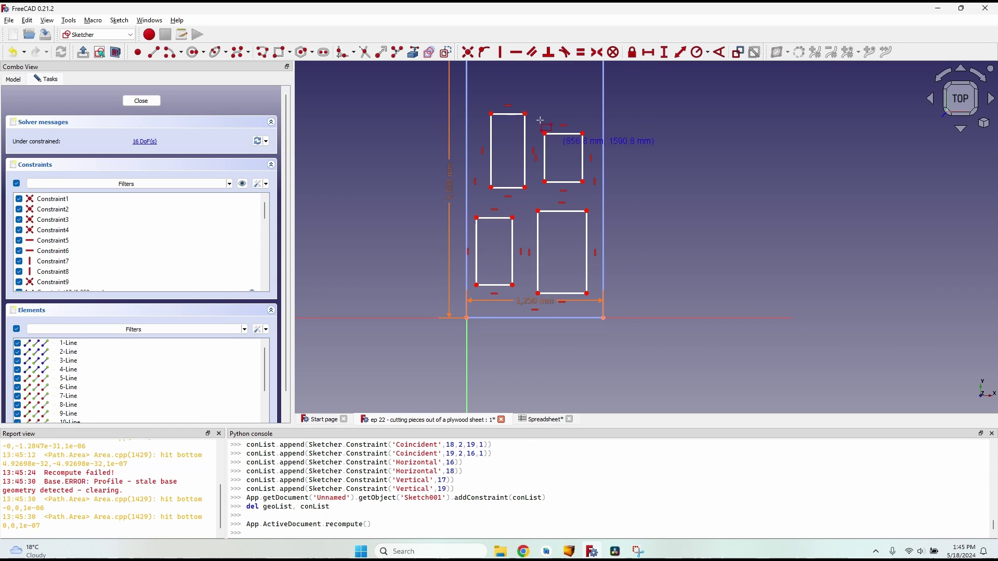
# Step: Draw a slanted slot above the upper-right rectangle inside the board outline
pyautogui.click(324, 52)
pyautogui.click(538, 91)
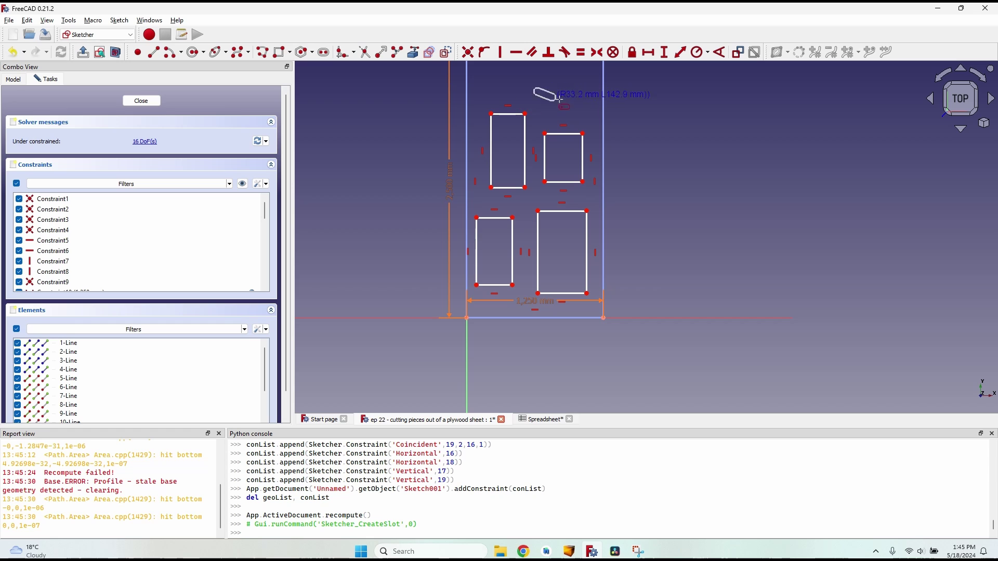
pyautogui.click(582, 110)
pyautogui.scroll(2, 520, 181)
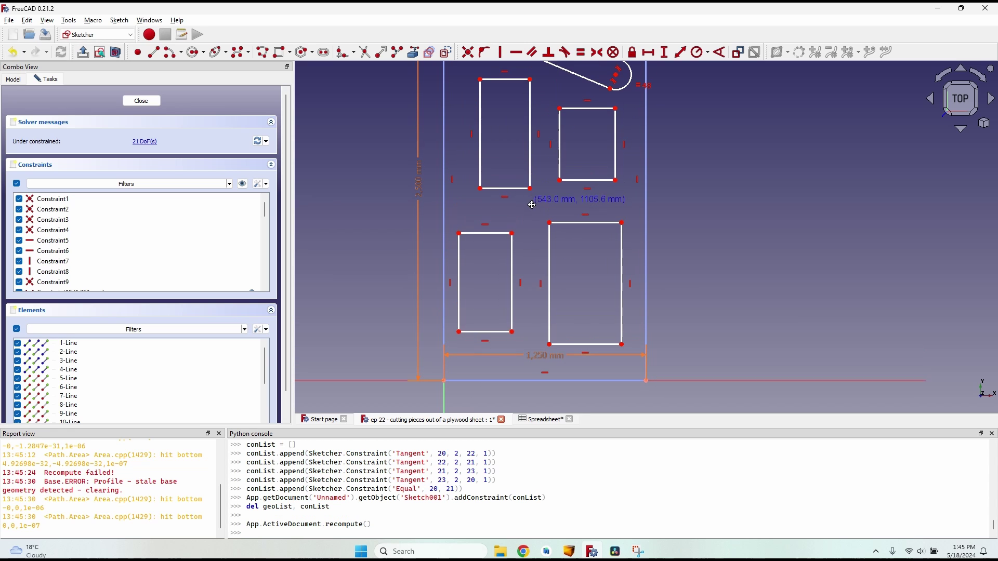
# Step: Finish editing the Cutout sketch and open the job's Profile operation for editing
pyautogui.rightClick(500, 197)
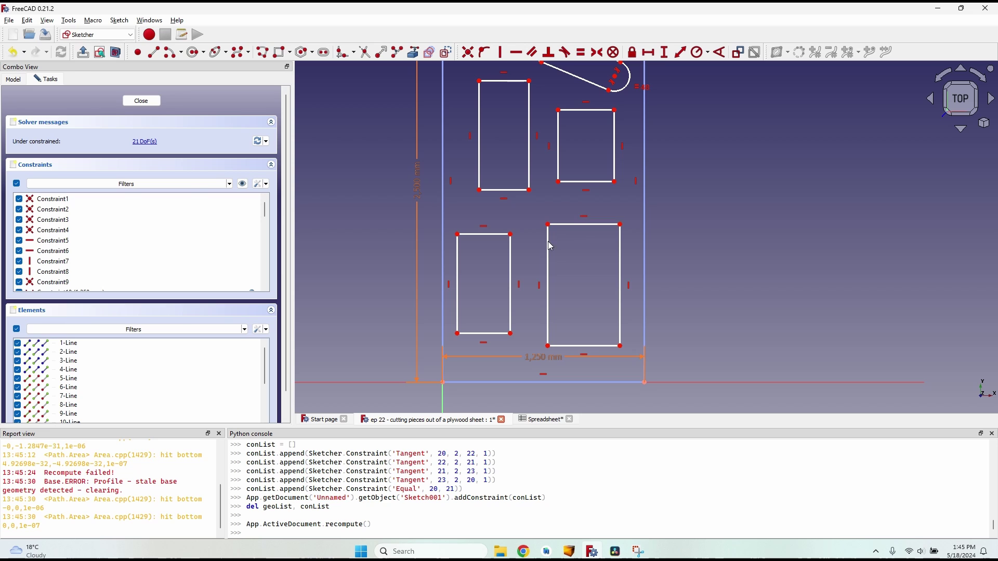
pyautogui.press('Escape')
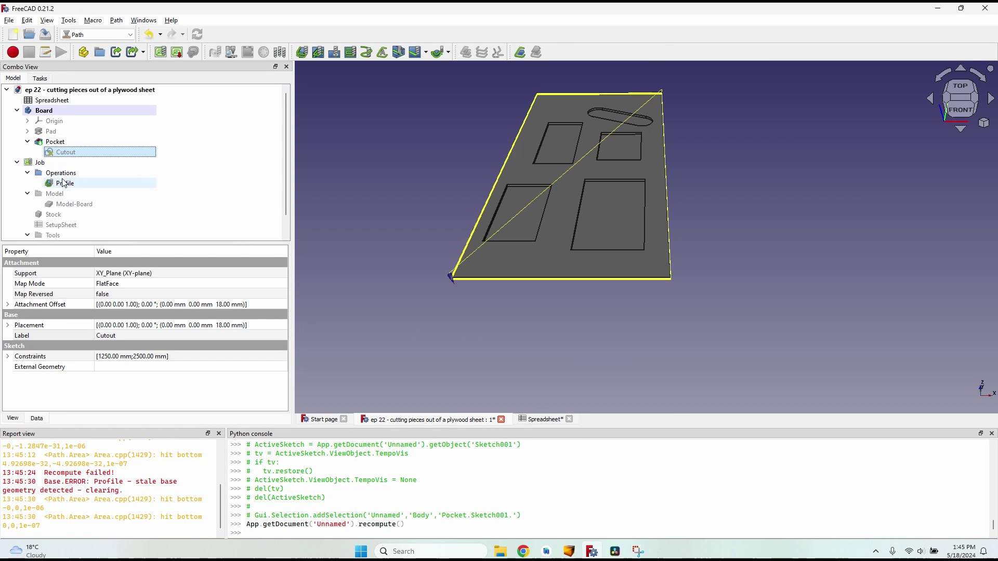
pyautogui.doubleClick(87, 185)
pyautogui.scroll(3, 553, 139)
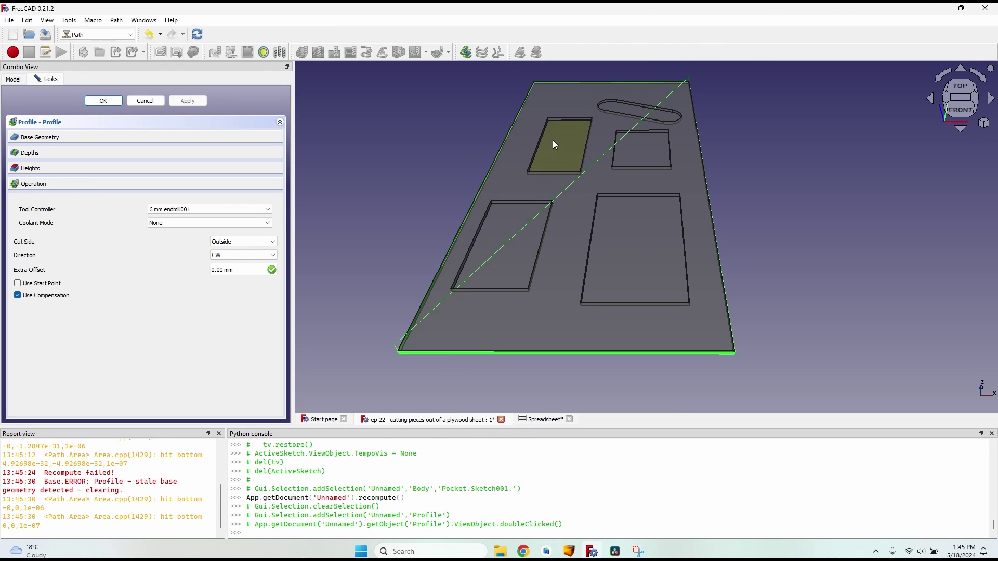
# Step: Add the floor faces of the four rectangular pockets and the slanted slot as the Profile operation's base geometry and accept it
pyautogui.click(553, 140)
pyautogui.keyDown('ctrl'); pyautogui.click(635, 112); pyautogui.keyUp('ctrl')
pyautogui.keyDown('ctrl'); pyautogui.click(641, 145); pyautogui.keyUp('ctrl')
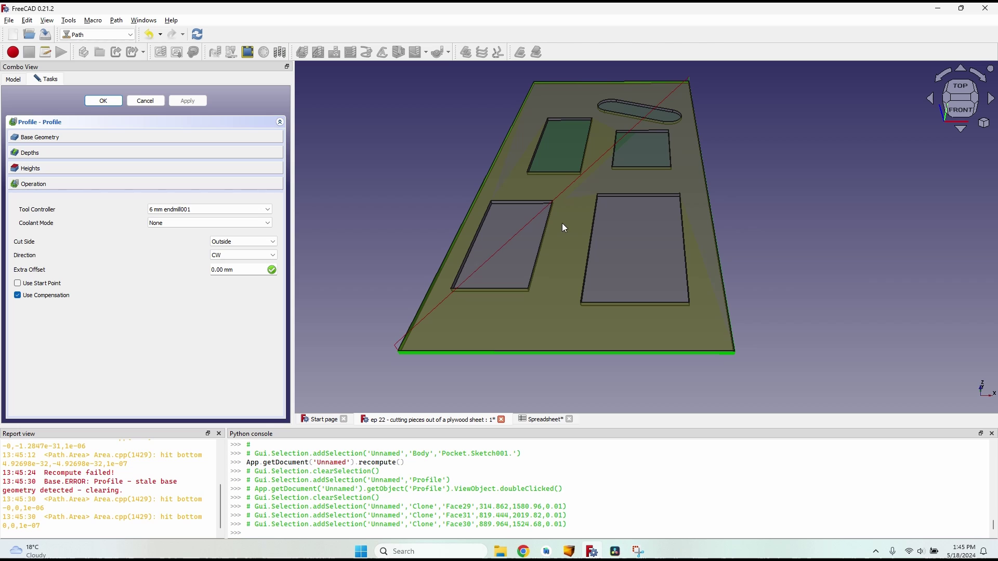
pyautogui.keyDown('ctrl'); pyautogui.click(524, 240); pyautogui.keyUp('ctrl')
pyautogui.keyDown('ctrl'); pyautogui.click(637, 255); pyautogui.keyUp('ctrl')
pyautogui.click(50, 138)
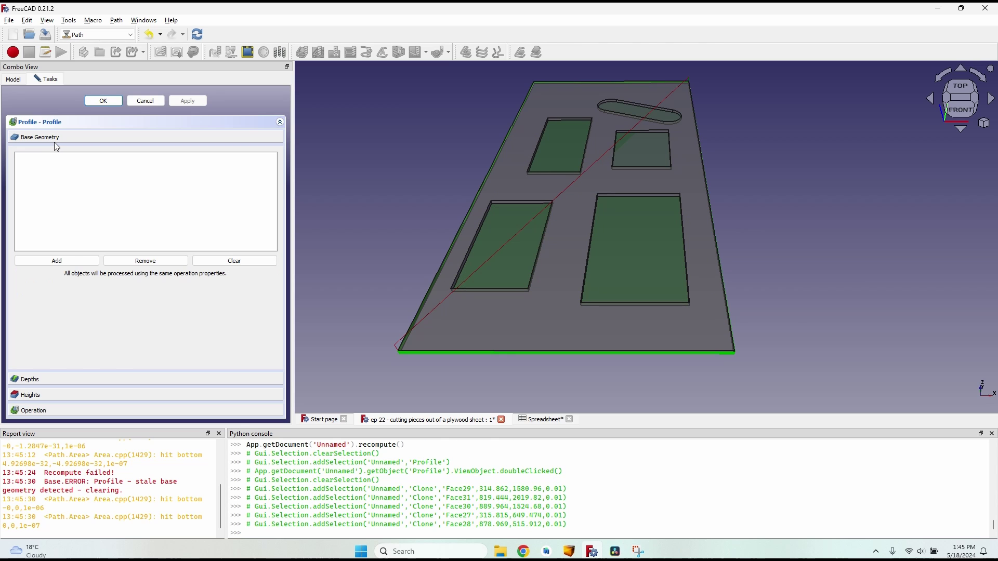
pyautogui.click(76, 260)
pyautogui.click(188, 101)
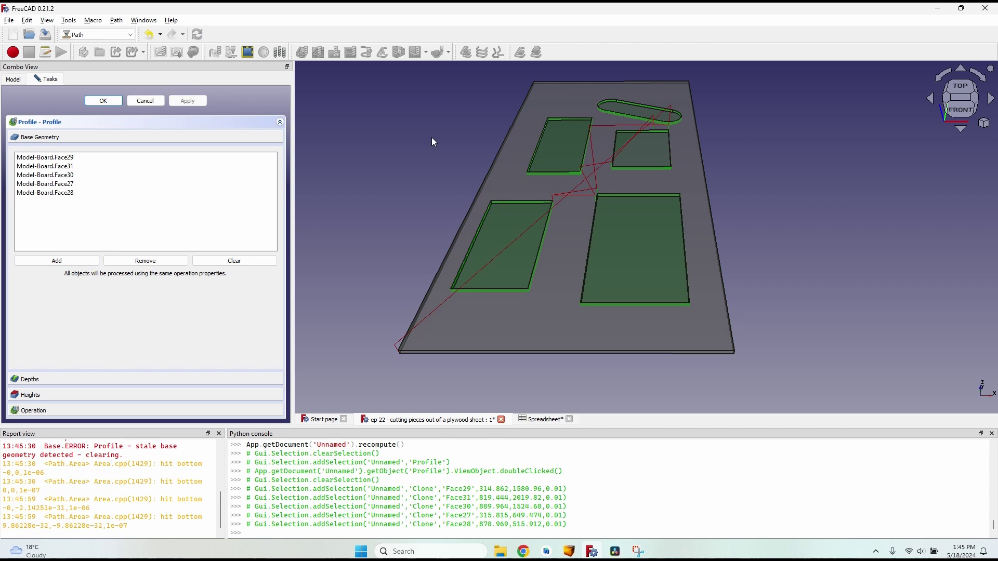
pyautogui.click(103, 101)
# Step: Post-process the Job and save the G-code to the Desktop as "ep 22 - cutting pieces out of a plywood sheet.nc"
pyautogui.click(91, 163)
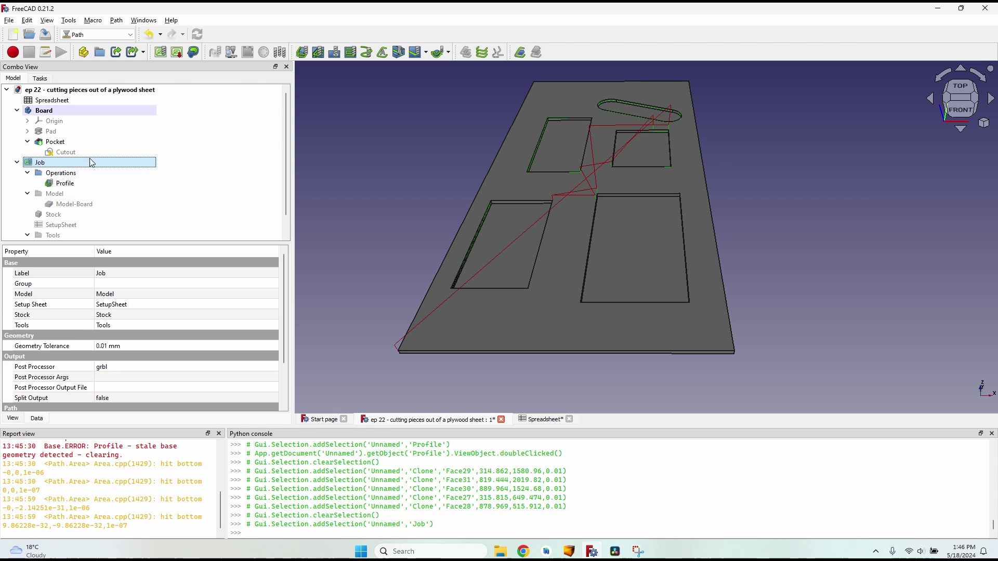
pyautogui.click(170, 54)
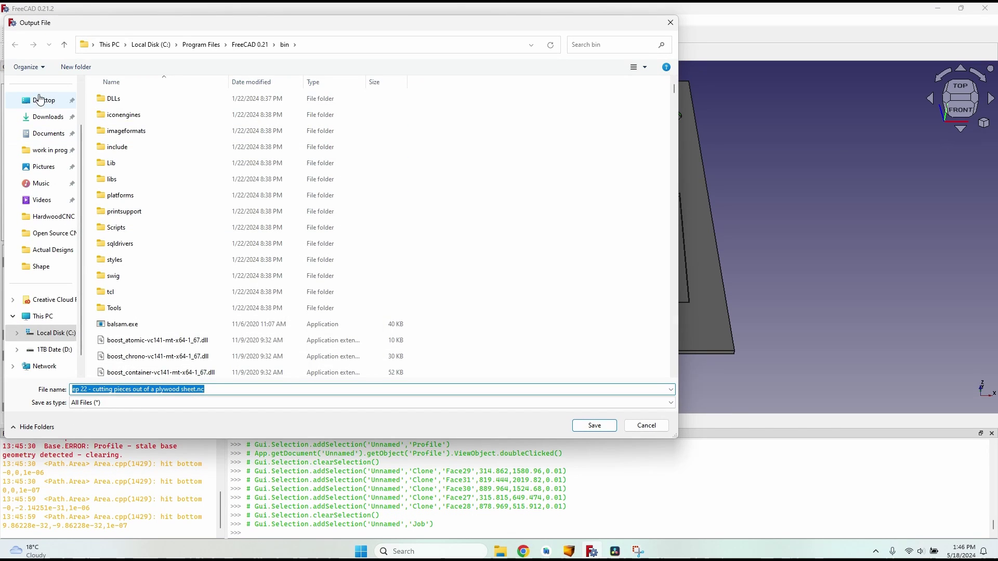
pyautogui.click(42, 100)
pyautogui.click(593, 427)
pyautogui.click(538, 277)
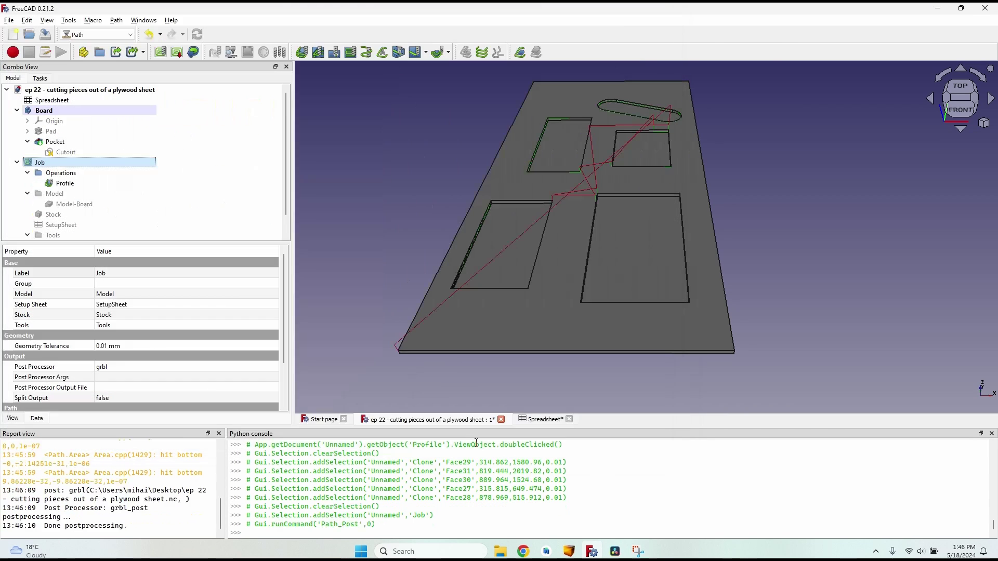